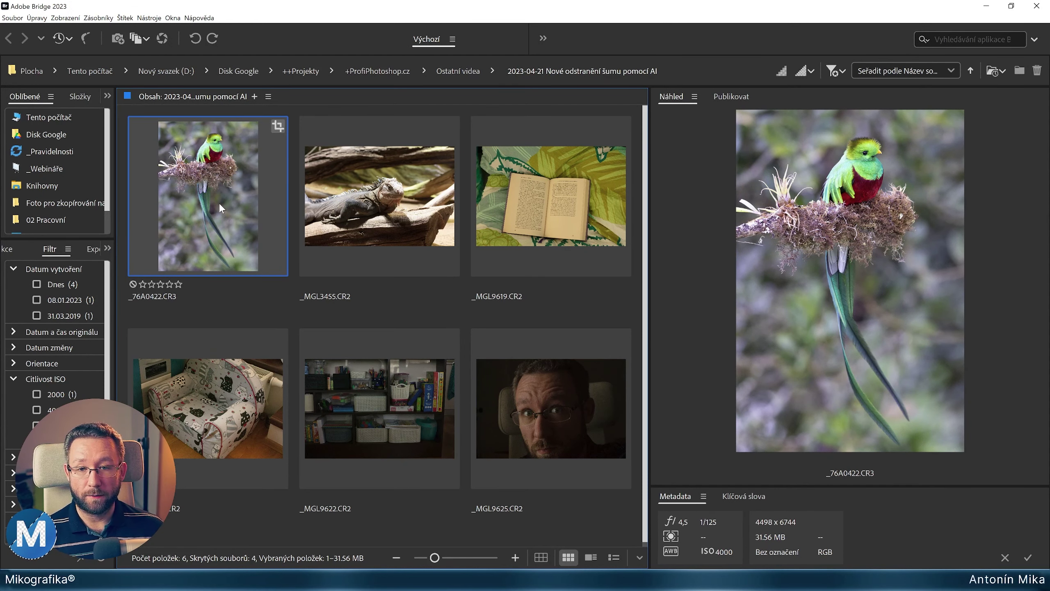
# - Preview the iguana, quetzal and book raw photos in Adobe Bridge
pyautogui.click(361, 192)
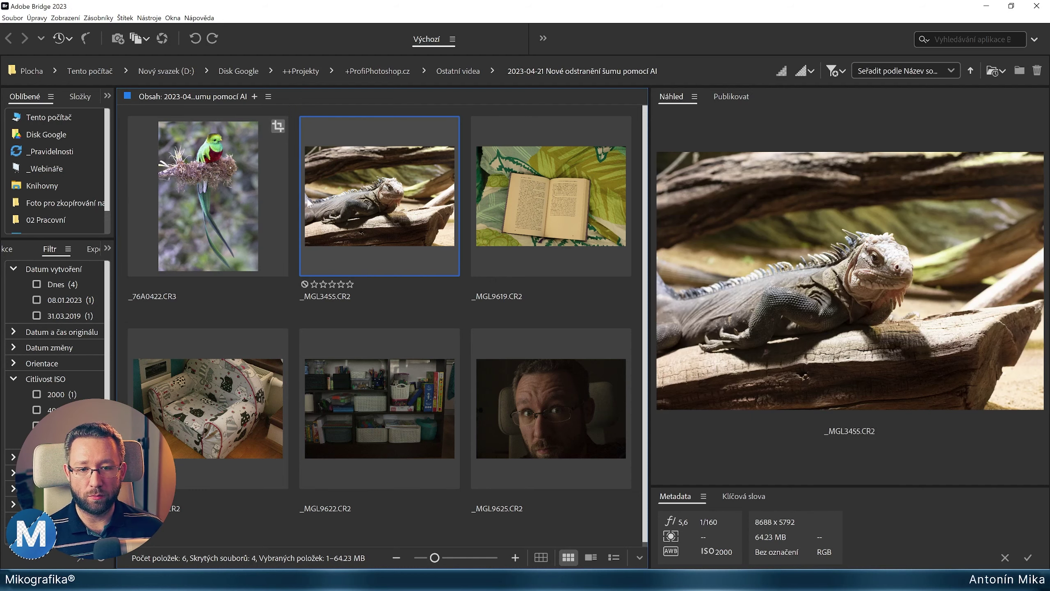
pyautogui.click(220, 182)
pyautogui.click(364, 178)
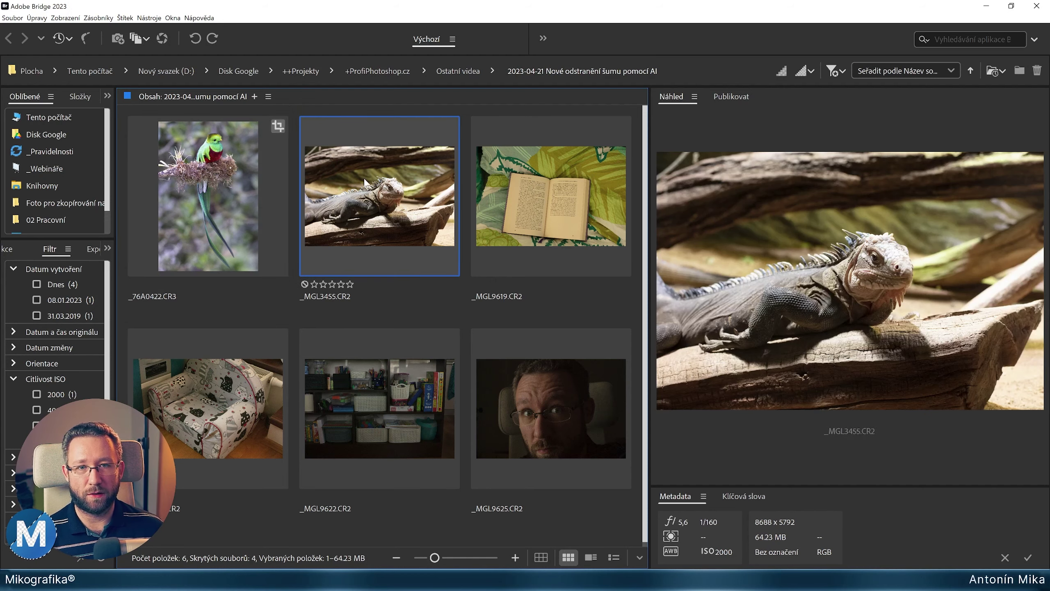
pyautogui.click(523, 187)
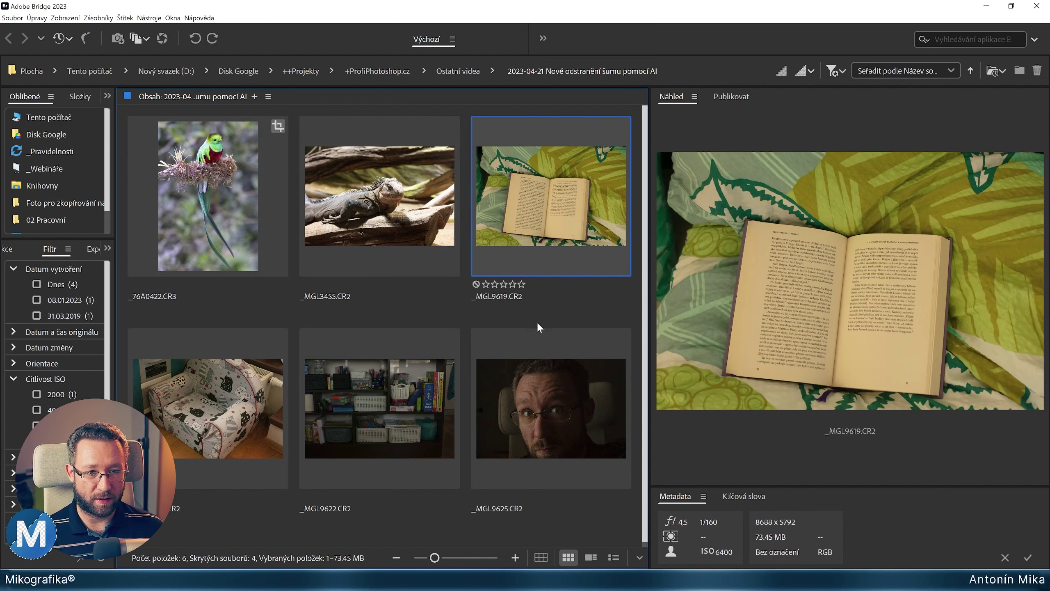
pyautogui.keyDown('shift'); pyautogui.click(547, 407); pyautogui.keyUp('shift')
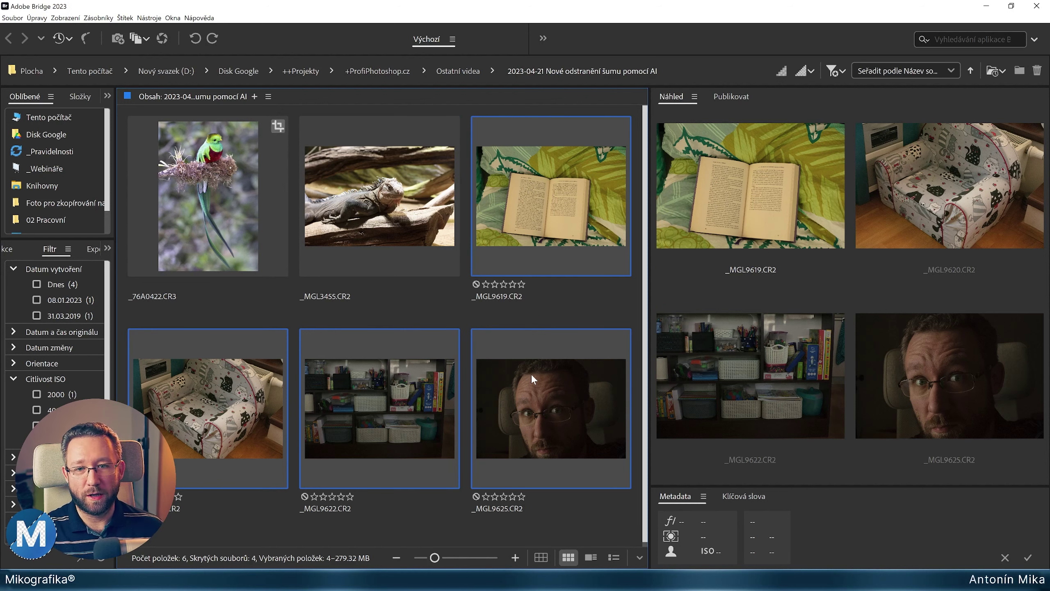
# - Select all six raw photos and open them together in Camera Raw
pyautogui.click(232, 194)
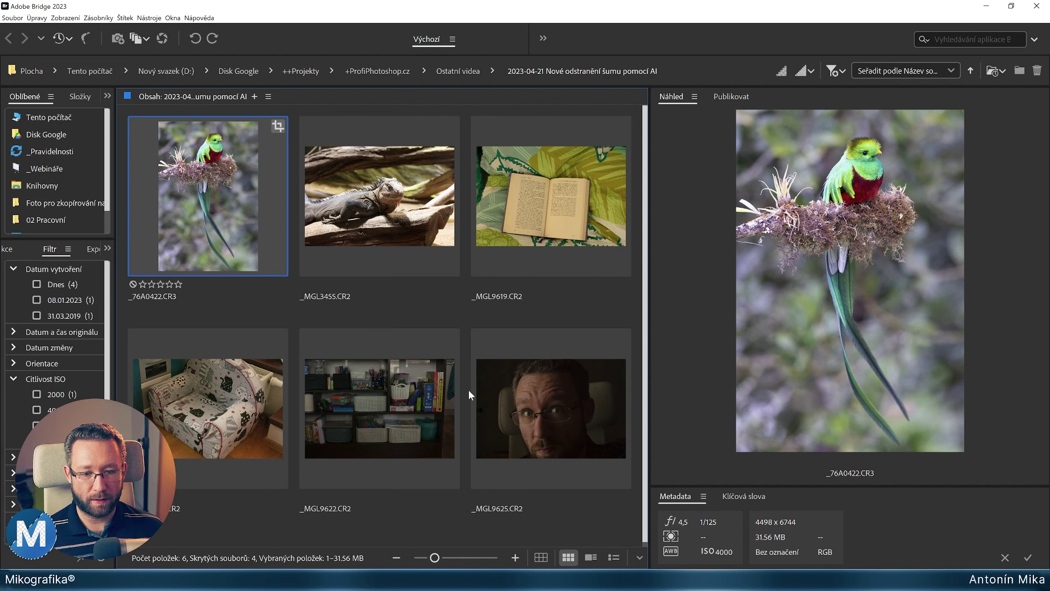
pyautogui.hotkey('ctrl', 'a')
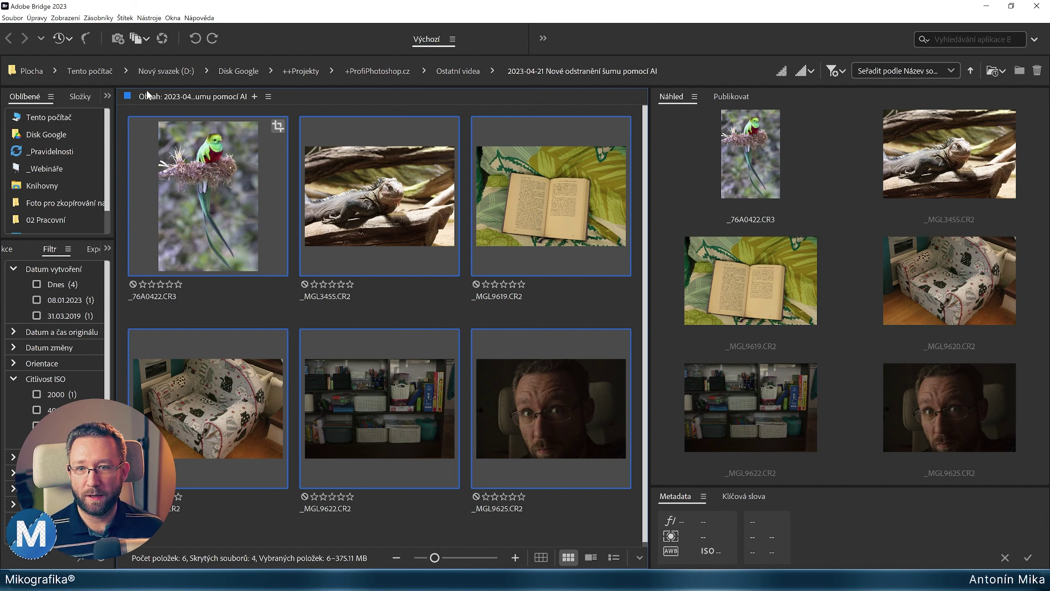
pyautogui.click(164, 41)
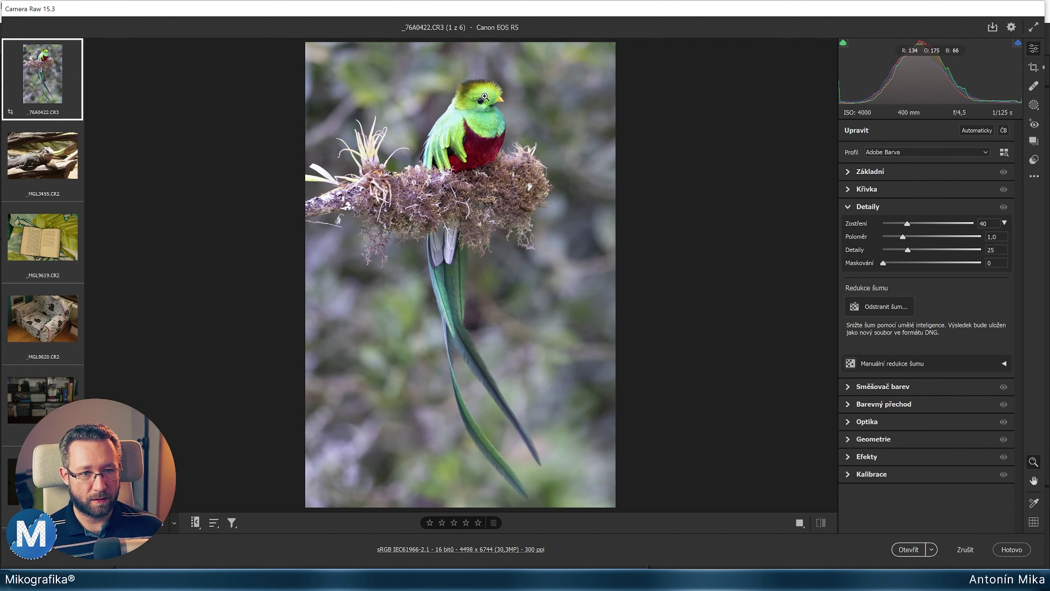
# - Zoom to 100% on the quetzal's head, framing the eye and beak
pyautogui.click(486, 96)
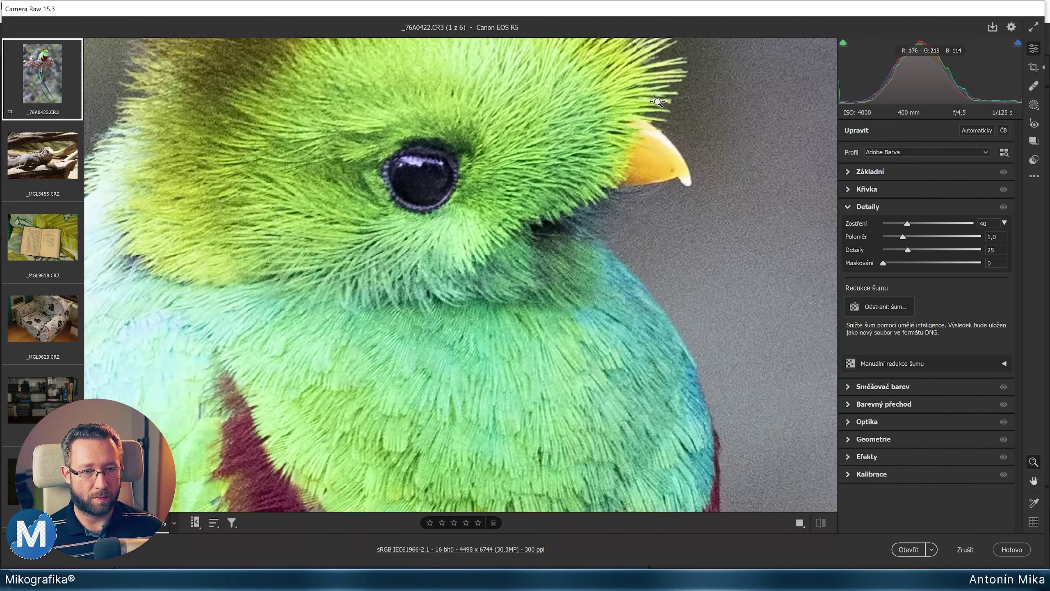
pyautogui.moveTo(657, 102)
pyautogui.mouseDown()
pyautogui.moveTo(684, 103)
pyautogui.moveTo(514, 141)
pyautogui.moveTo(531, 161)
pyautogui.mouseUp()
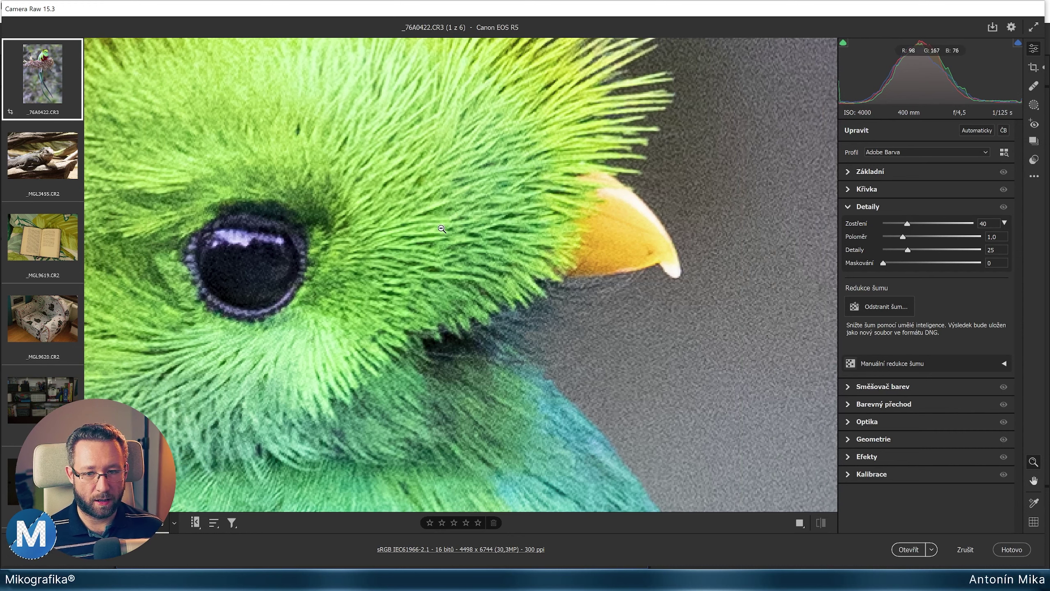
pyautogui.moveTo(386, 234); pyautogui.dragTo(396, 232)
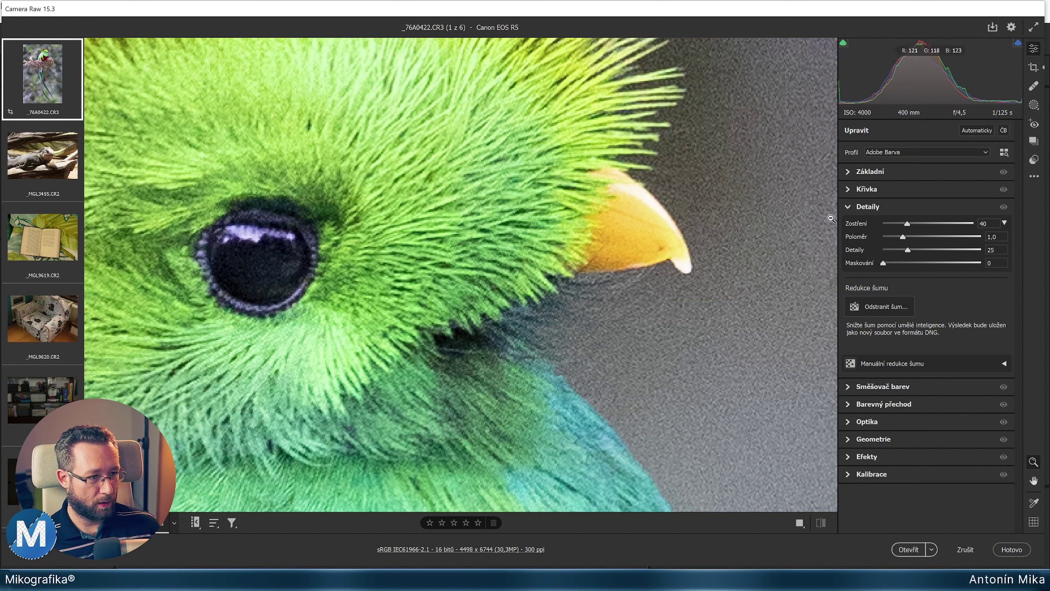
pyautogui.click(854, 207)
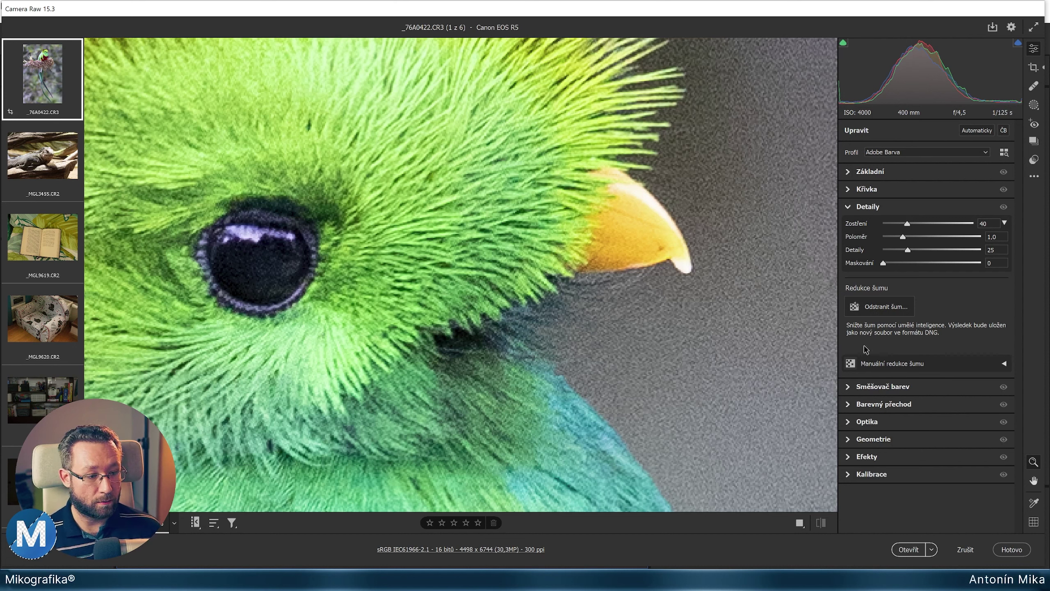
# - Expand Manuální redukce šumu and Barva, showing Světlost 0, Barva 25, Detaily 50, Hladký 50
pyautogui.click(1005, 364)
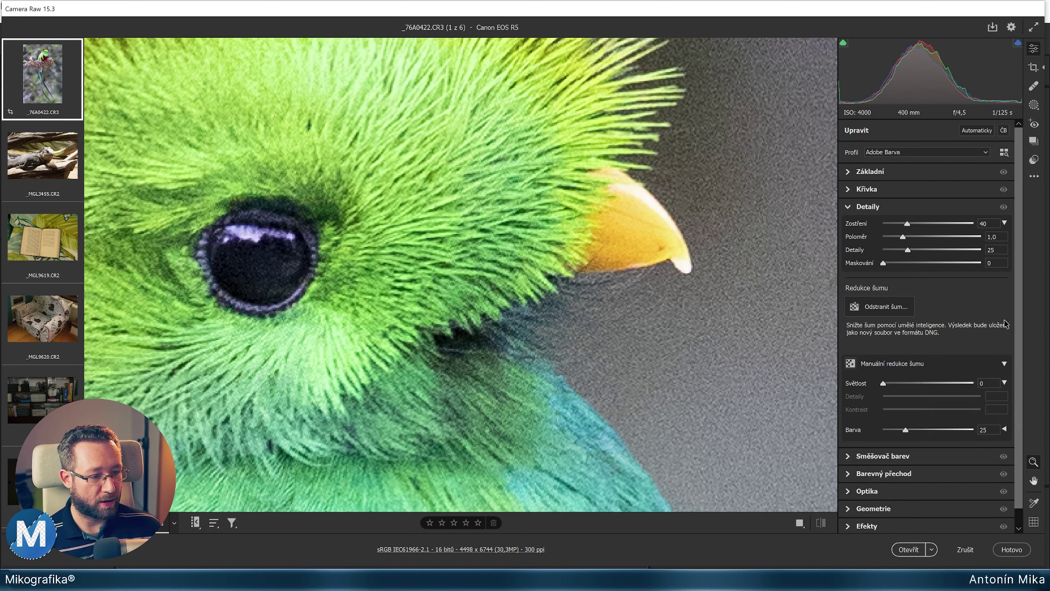
pyautogui.scroll(-1, 1000, 418)
pyautogui.click(1005, 410)
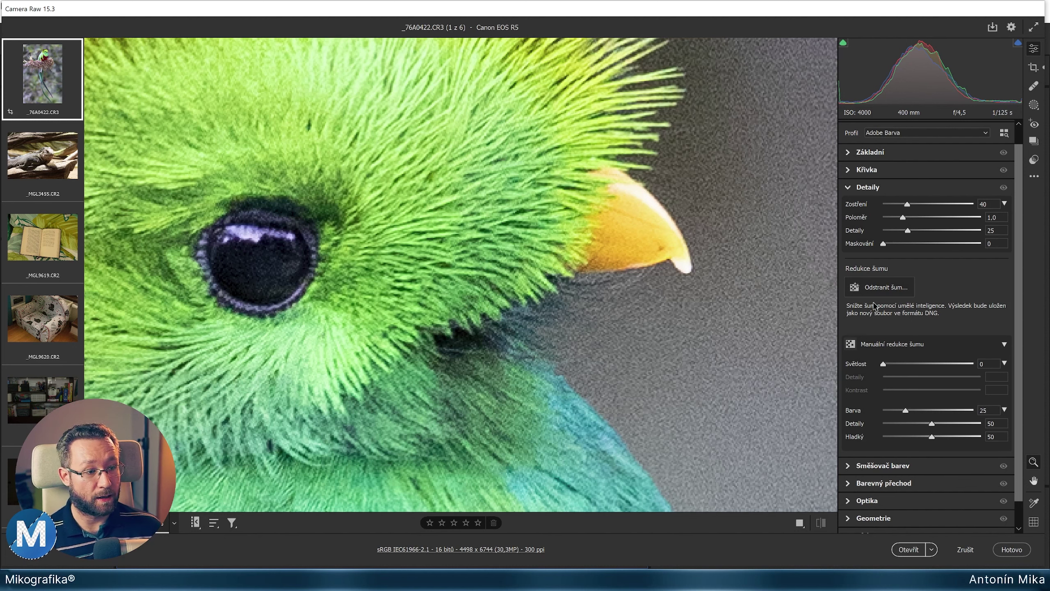
pyautogui.click(876, 287)
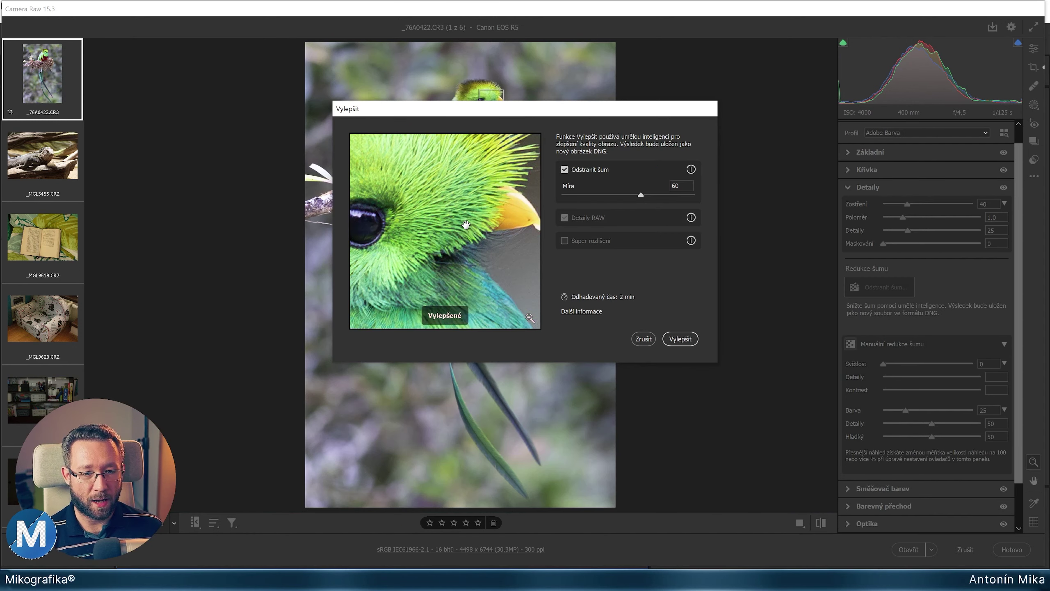
# - With Míra 60, compare Vylepšené and Bez vylepšení previews at the beak and eye
pyautogui.moveTo(467, 226); pyautogui.dragTo(442, 228)
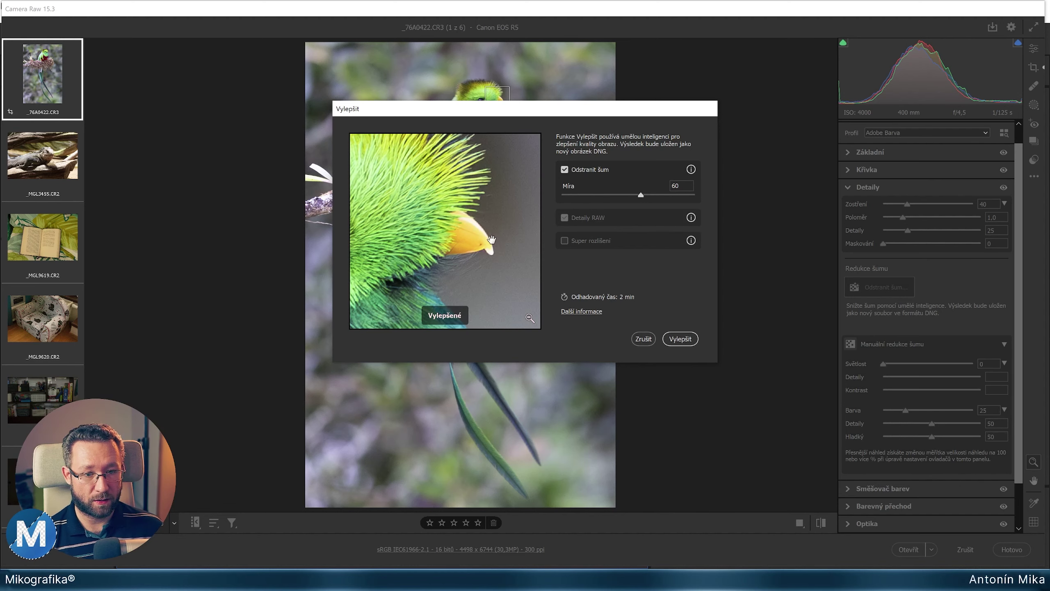
pyautogui.click(516, 218)
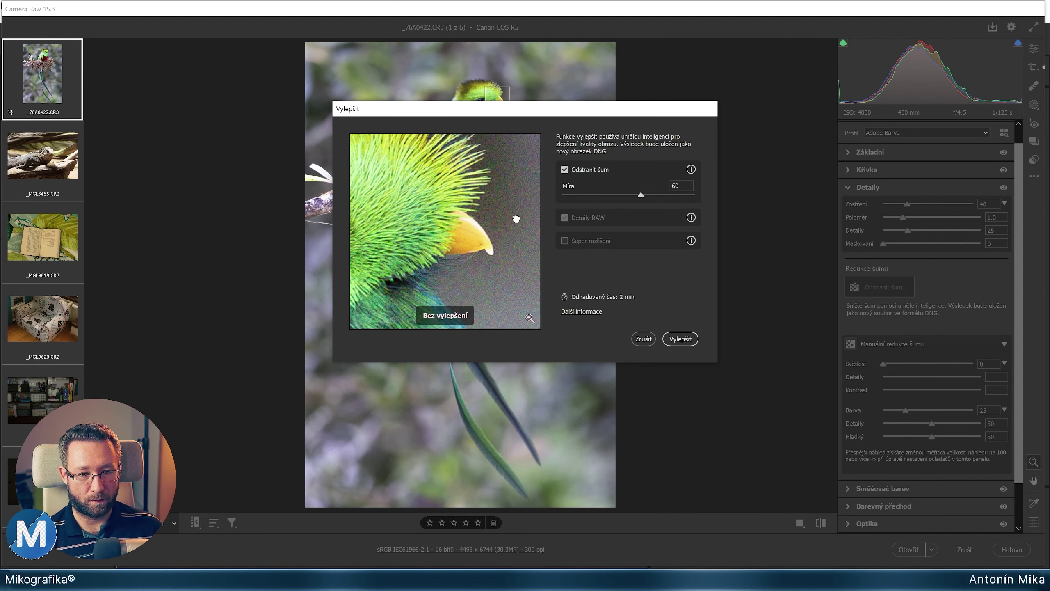
pyautogui.click(516, 218)
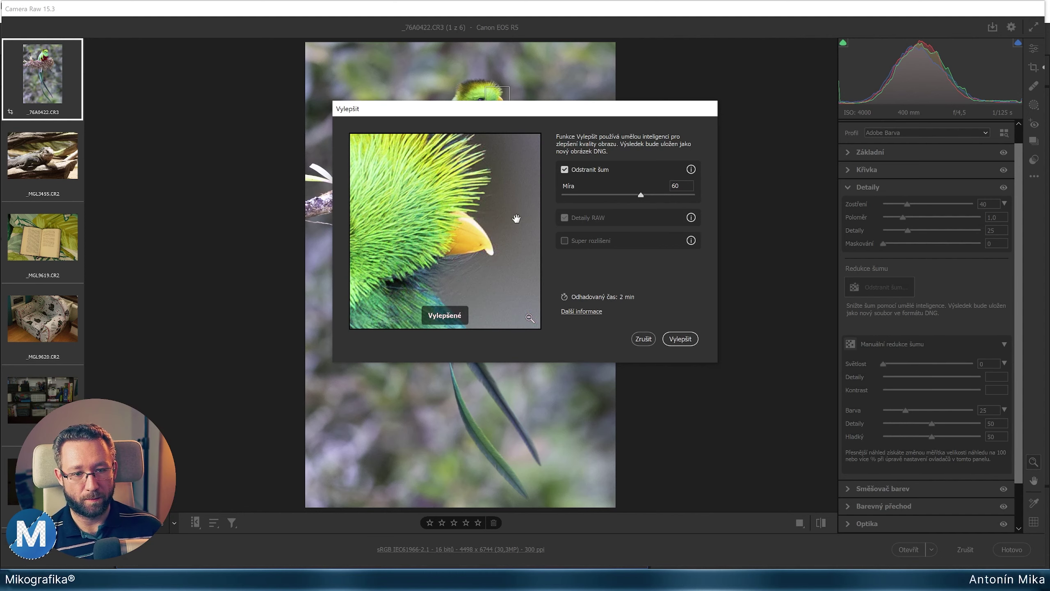
pyautogui.moveTo(517, 218)
pyautogui.mouseDown()
pyautogui.moveTo(571, 247)
pyautogui.moveTo(594, 233)
pyautogui.mouseUp()
pyautogui.moveTo(517, 298); pyautogui.dragTo(521, 250)
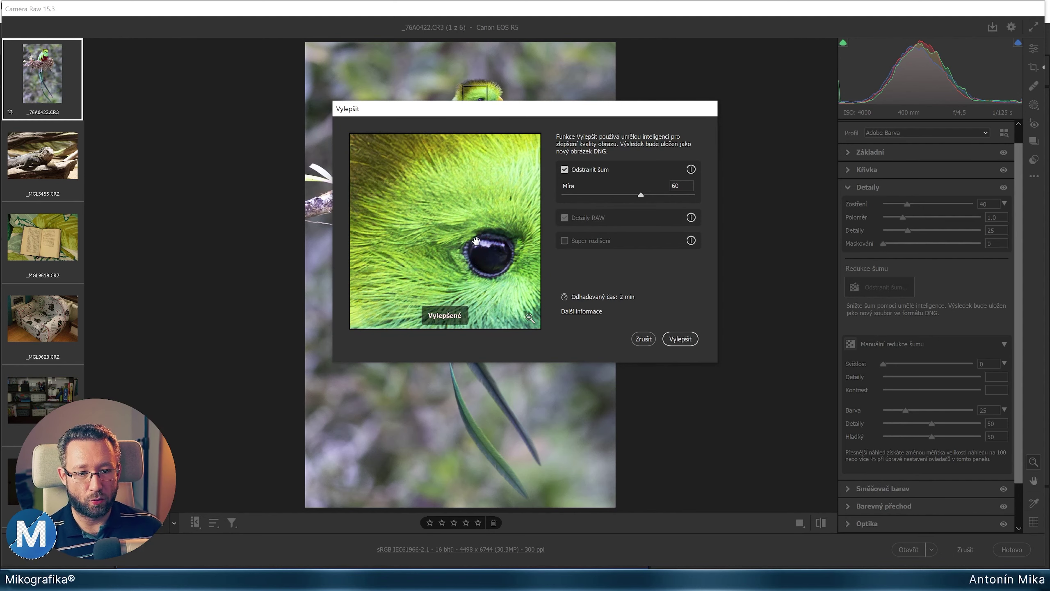
# - Compare the head feathers, then apply Denoise to create _76A0422-Vylepšené-NR.dng
pyautogui.click(490, 191)
pyautogui.click(489, 191)
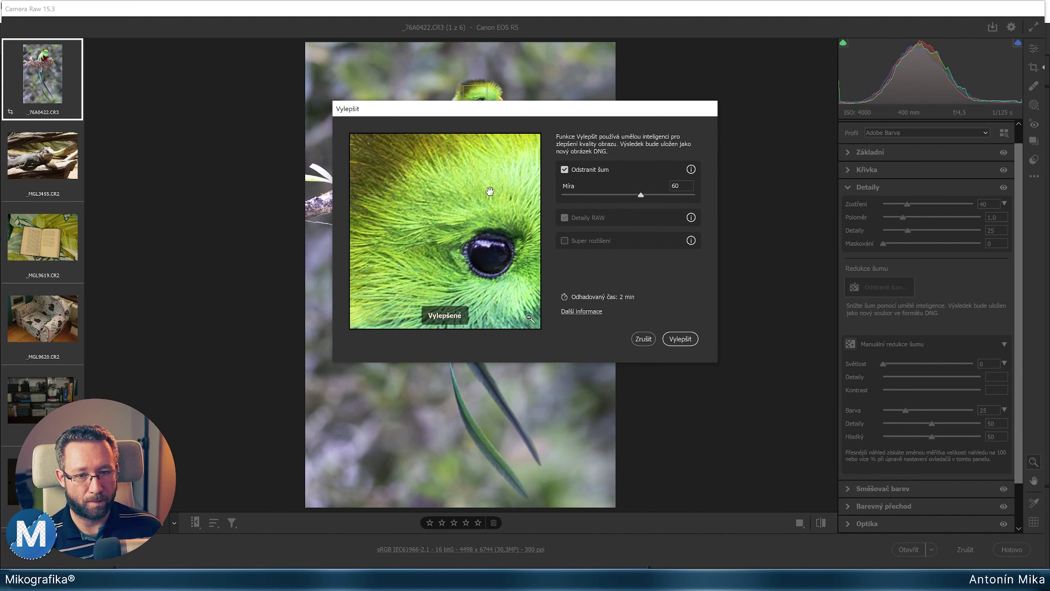
pyautogui.click(427, 179)
pyautogui.moveTo(426, 179); pyautogui.dragTo(472, 182)
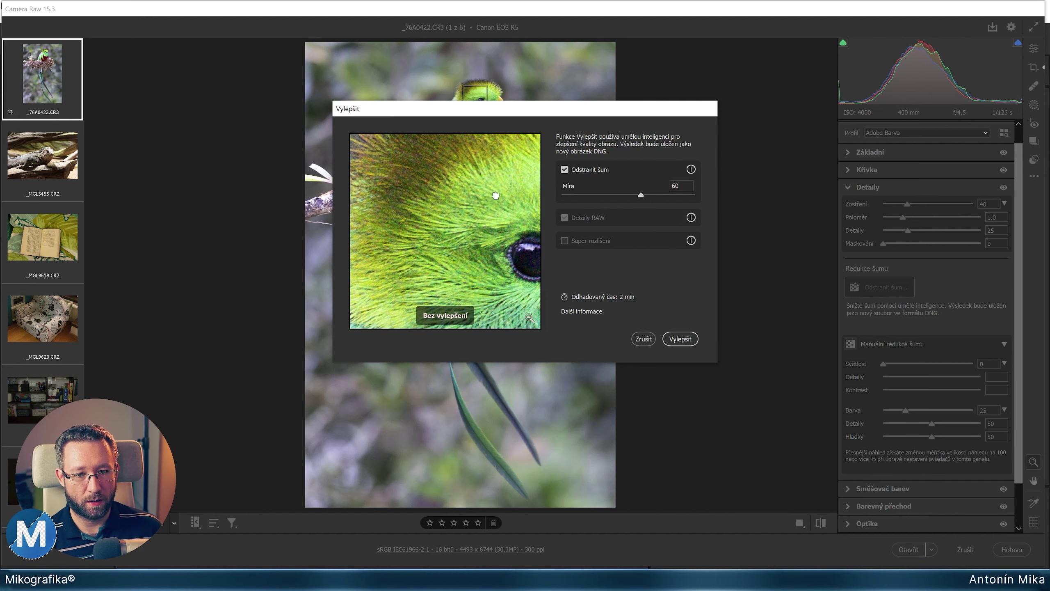
pyautogui.click(422, 185)
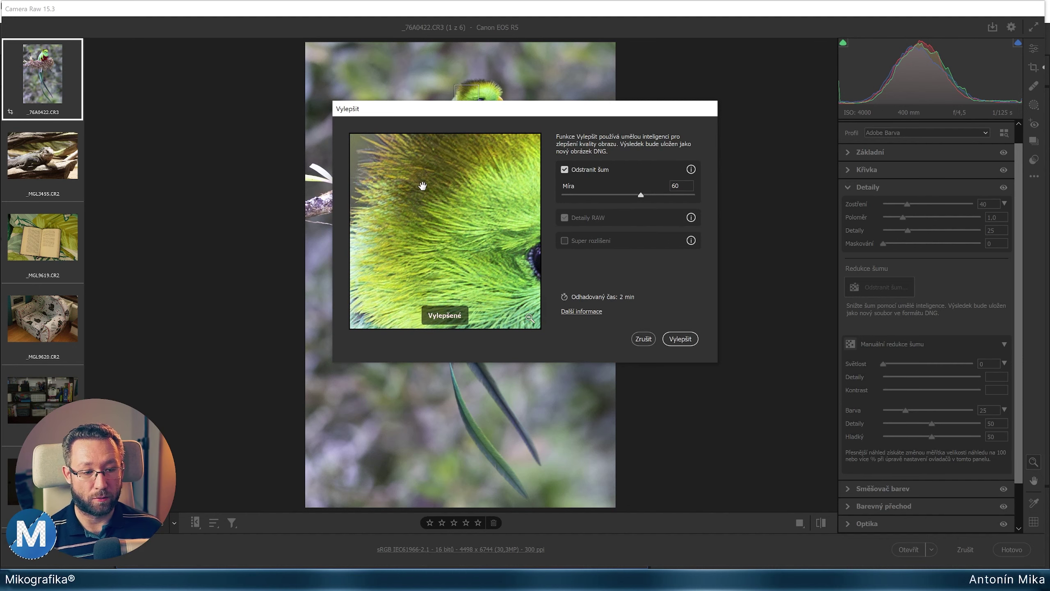
pyautogui.click(680, 339)
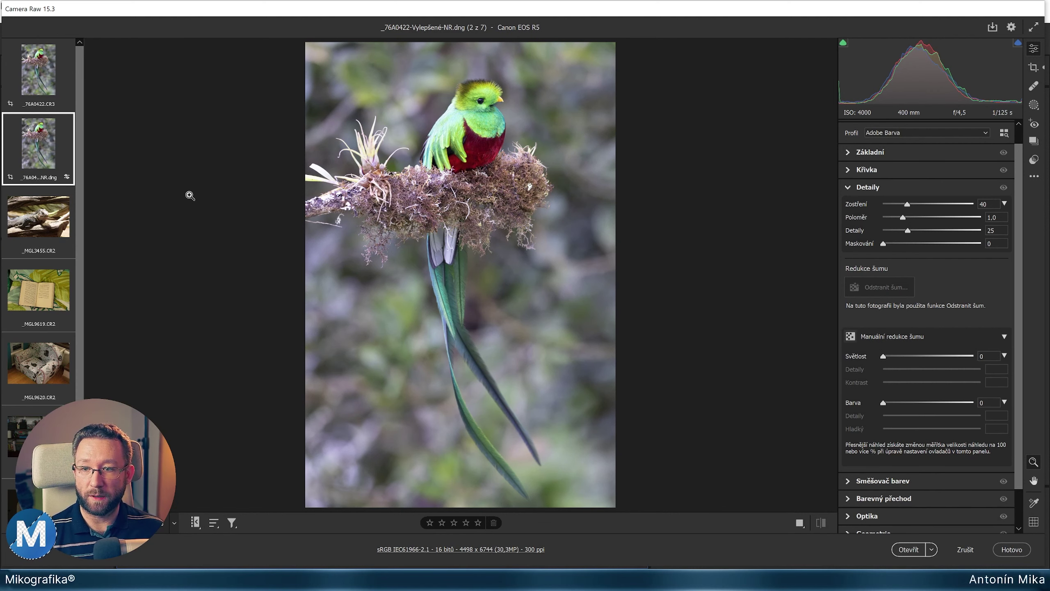
pyautogui.moveTo(39, 146)
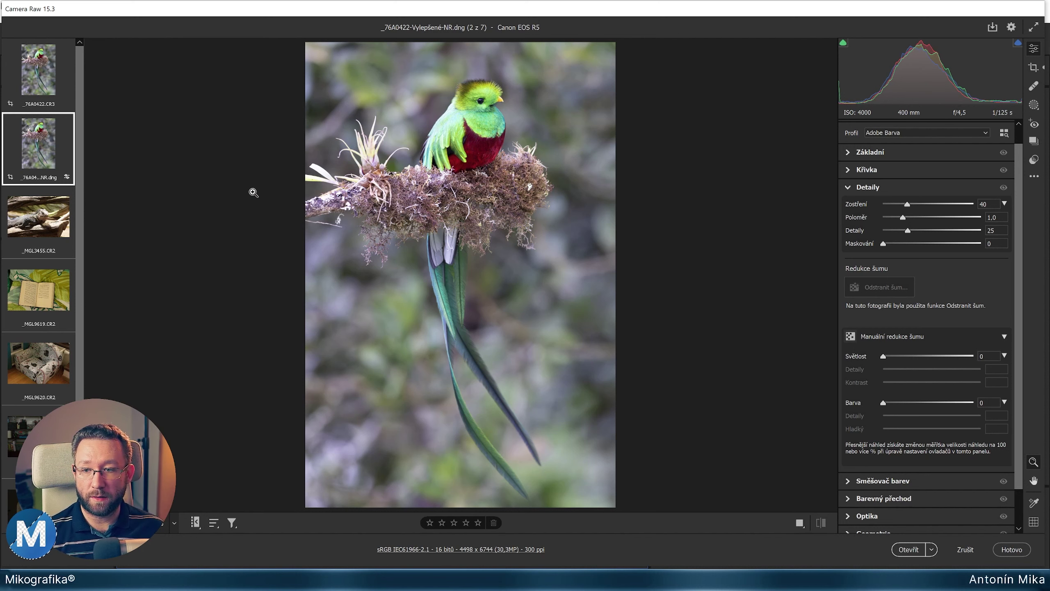
# - Denoise the iguana photo into a new -Vylepšené-NR.dng copy
pyautogui.moveTo(39, 218)
pyautogui.click(50, 223)
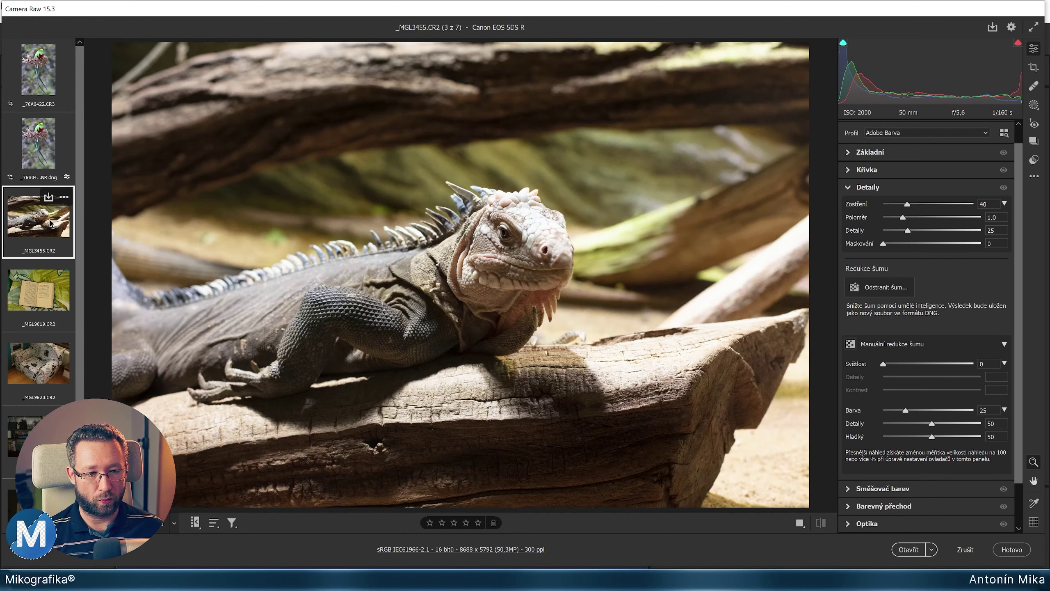
pyautogui.click(889, 289)
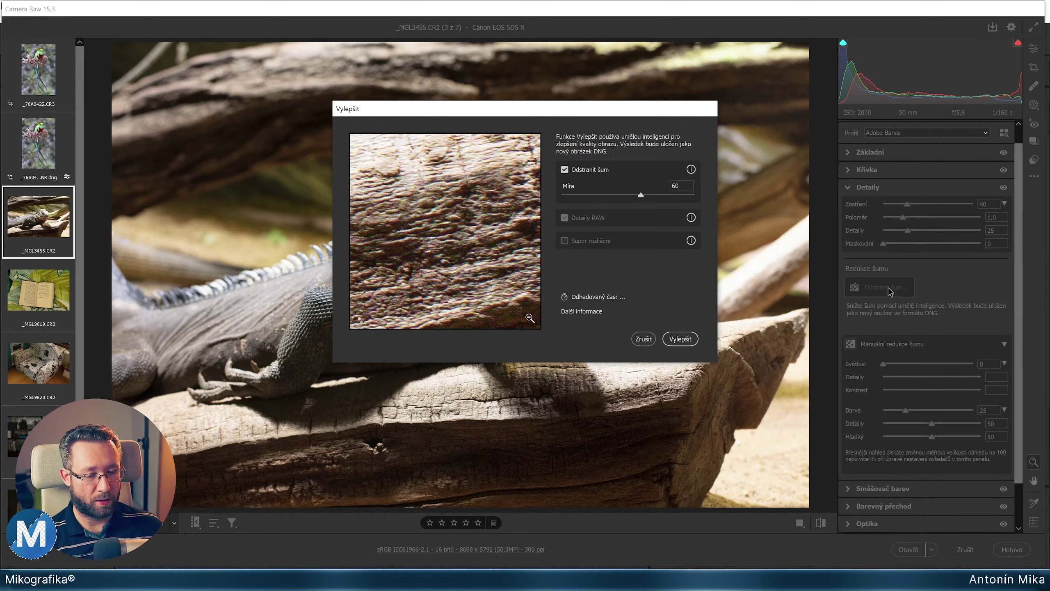
pyautogui.click(680, 339)
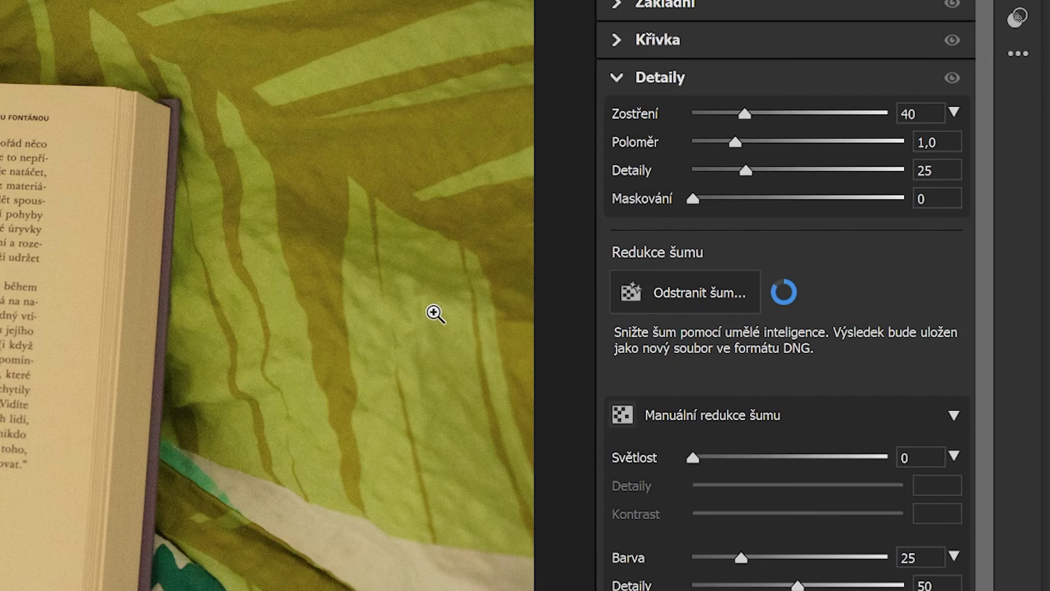
# - Step through the remaining photos and return to the original quetzal image
pyautogui.press('Right')
pyautogui.press('Left')
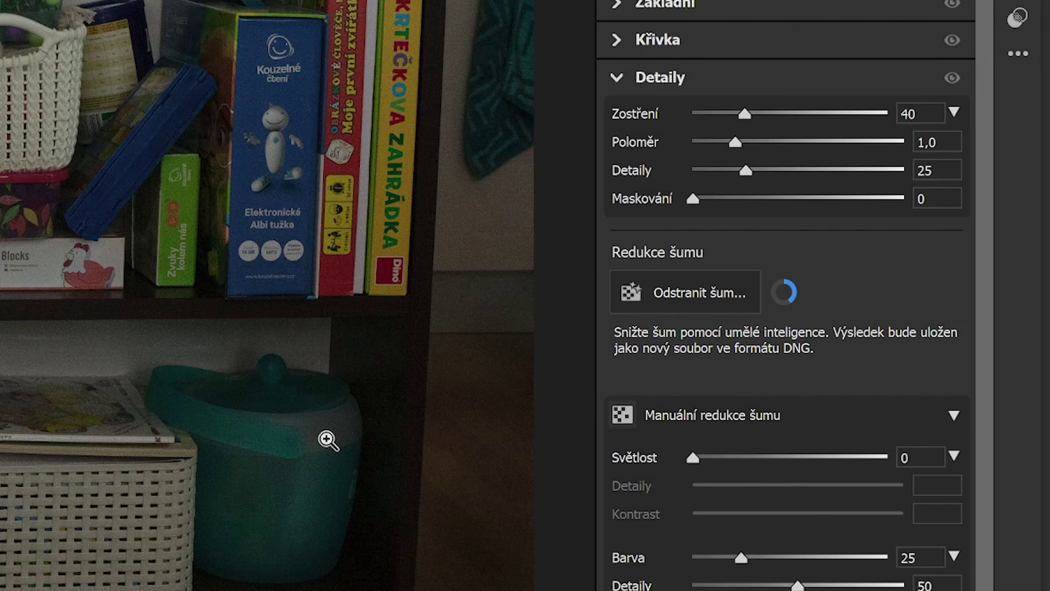
pyautogui.press('Left')
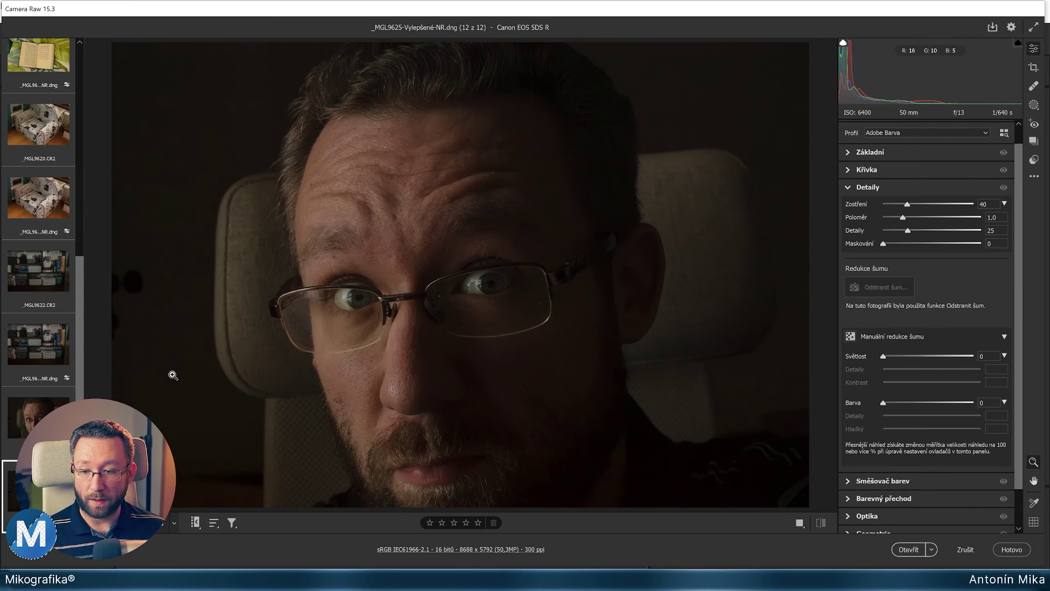
pyautogui.moveTo(80, 384); pyautogui.dragTo(80, 157)
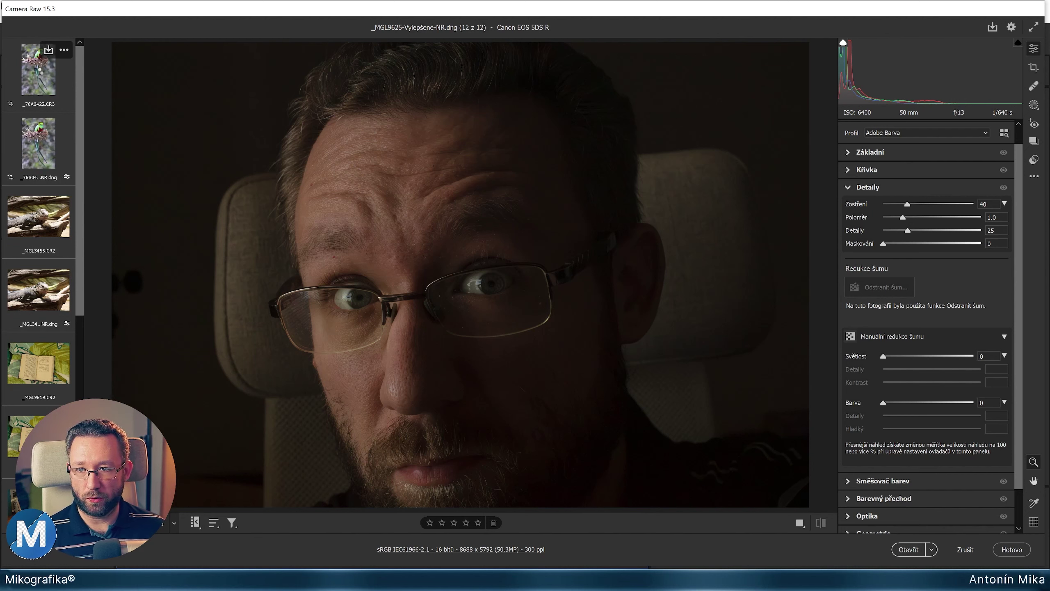
pyautogui.click(38, 73)
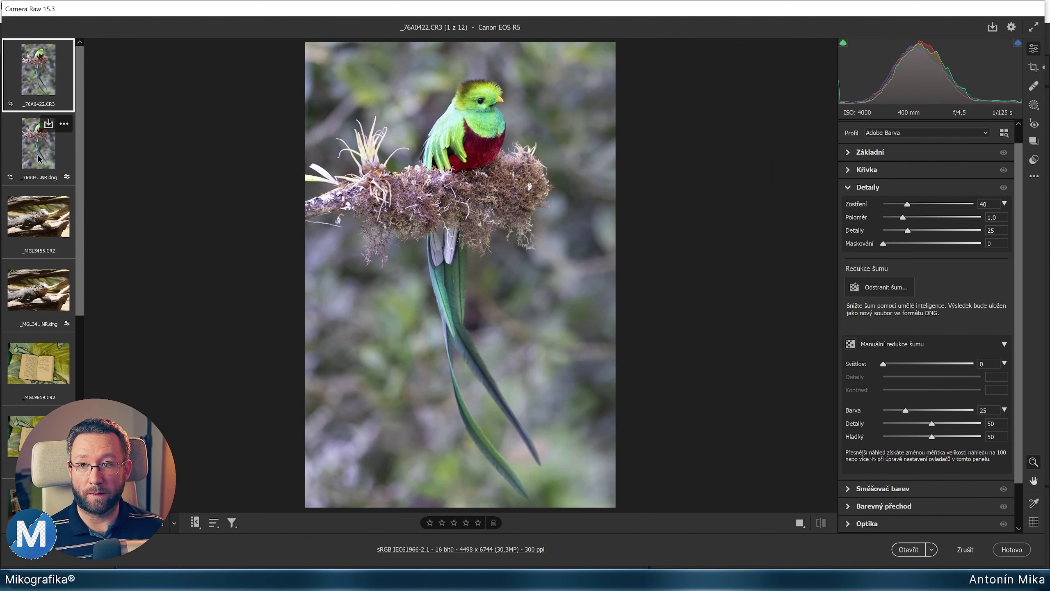
# - In the Basic panel, lower the quetzal's Highlights to -56
pyautogui.keyDown('ctrl'); pyautogui.click(38, 158); pyautogui.keyUp('ctrl')
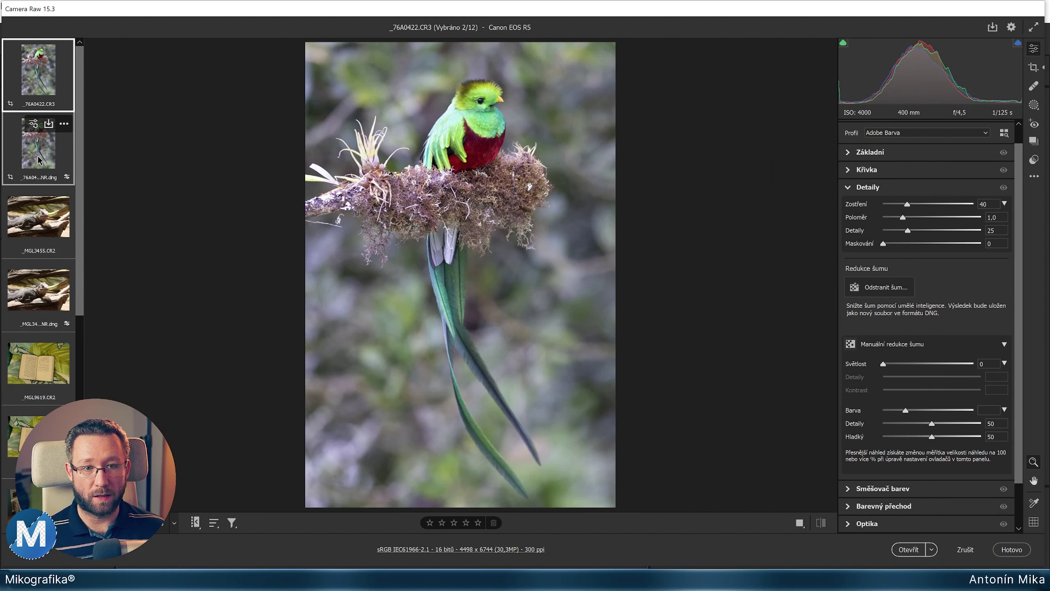
pyautogui.click(872, 154)
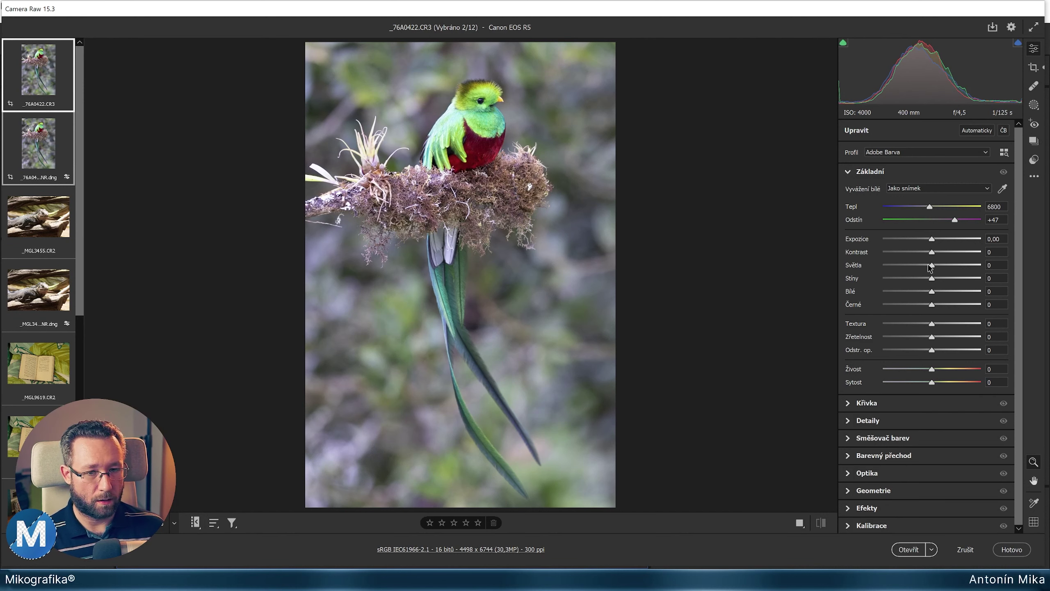
pyautogui.moveTo(929, 265)
pyautogui.mouseDown()
pyautogui.moveTo(905, 267)
pyautogui.moveTo(970, 283)
pyautogui.mouseUp()
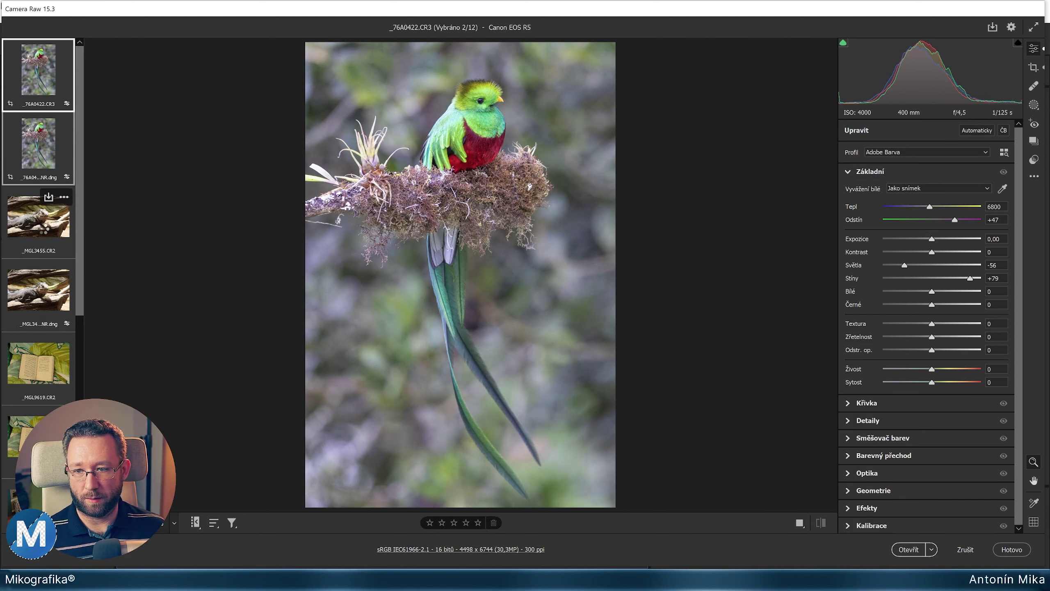
# - Set the iguana's Shadows to +100 and Highlights to -78, then close Camera Raw with Done
pyautogui.click(43, 231)
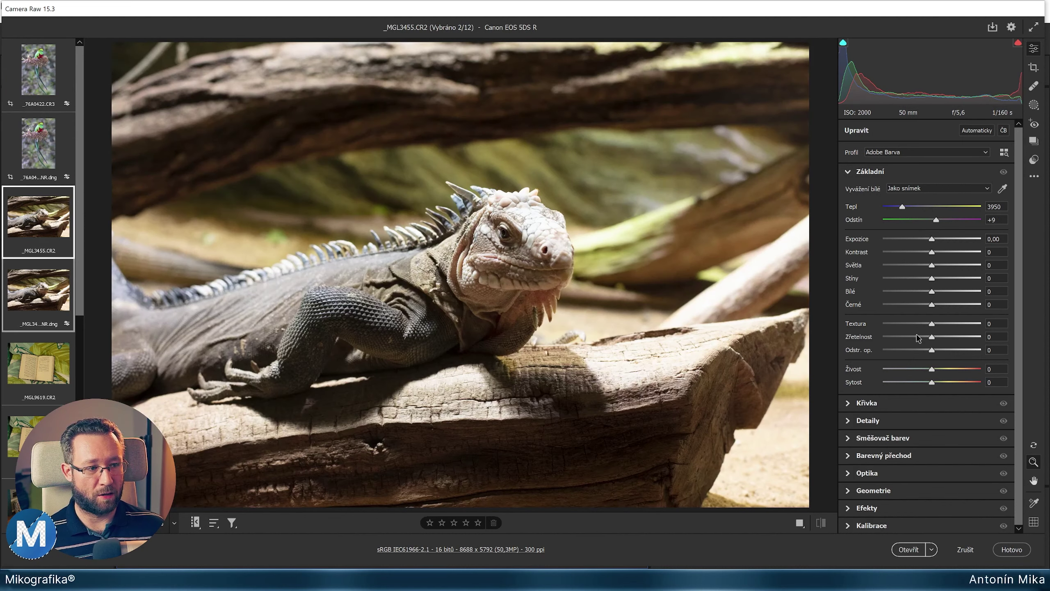
pyautogui.moveTo(933, 279); pyautogui.dragTo(998, 287)
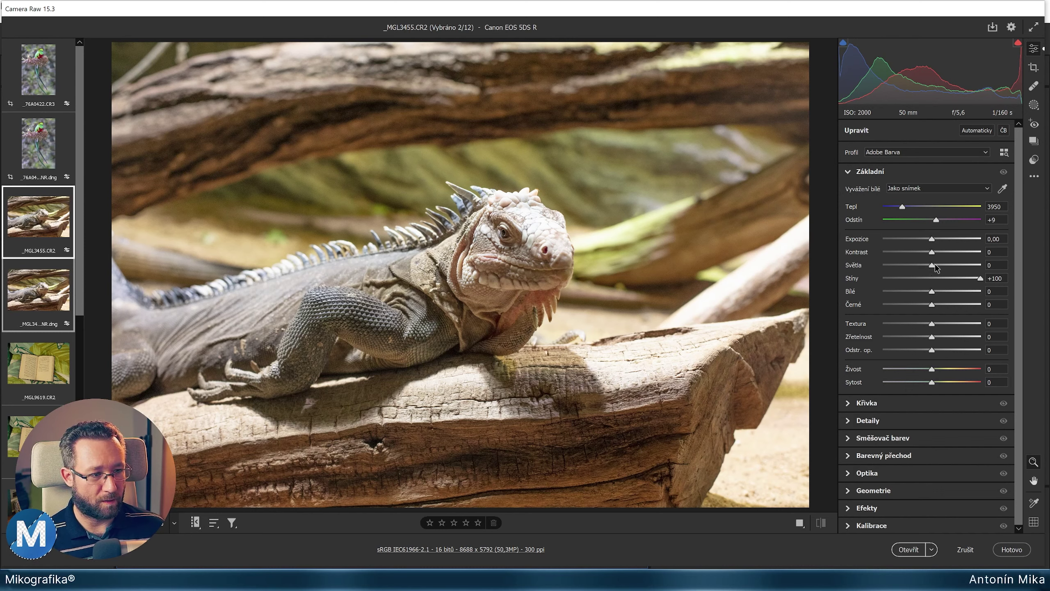
pyautogui.moveTo(932, 265); pyautogui.dragTo(894, 266)
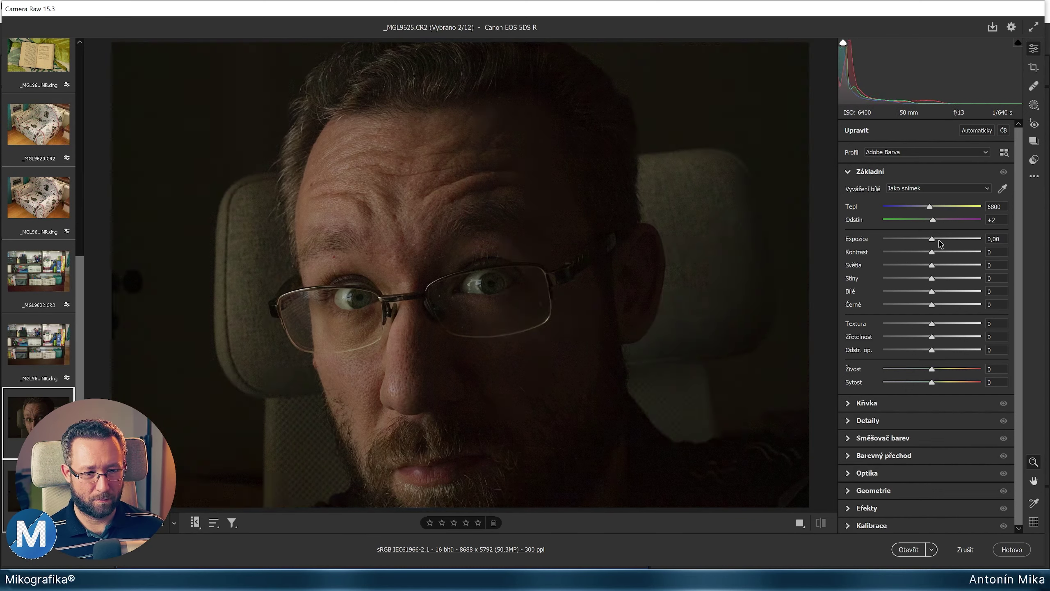
pyautogui.scroll(5, 86, 334)
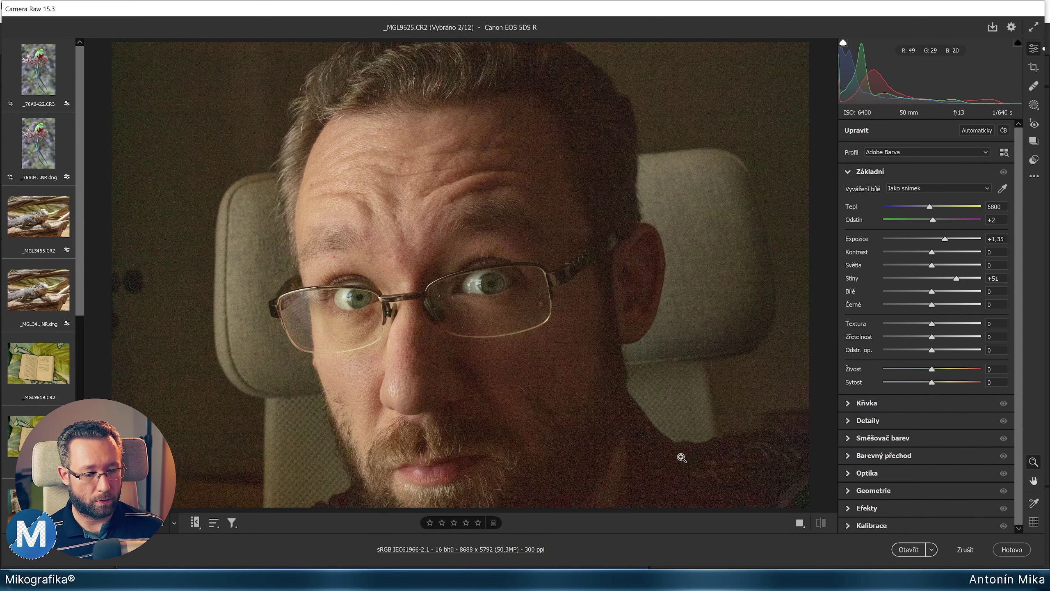
pyautogui.click(1017, 552)
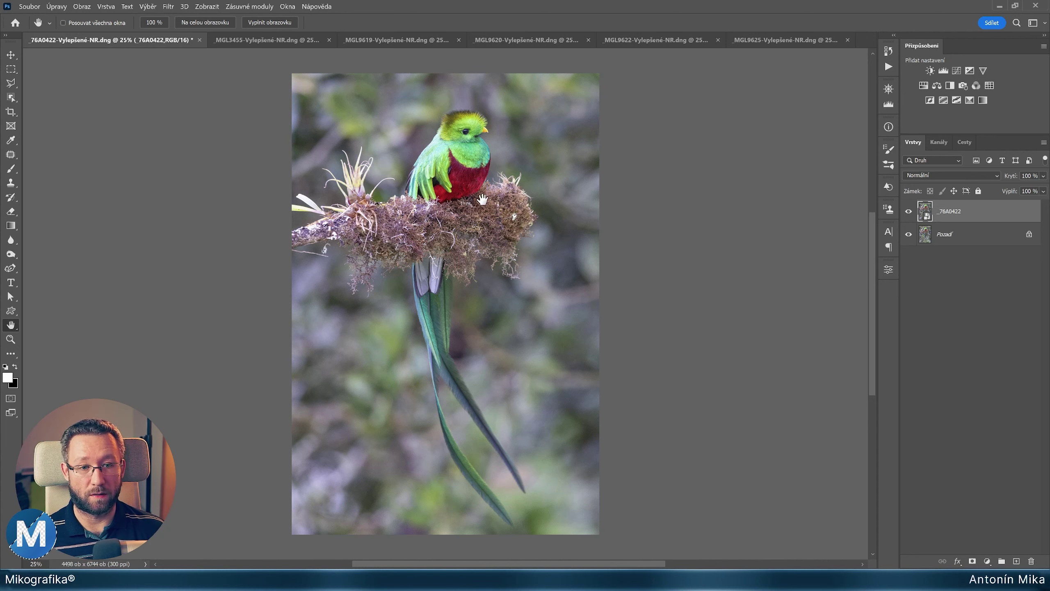
pyautogui.scroll(1, 435, 184)
pyautogui.scroll(1, 451, 169)
pyautogui.scroll(1, 452, 169)
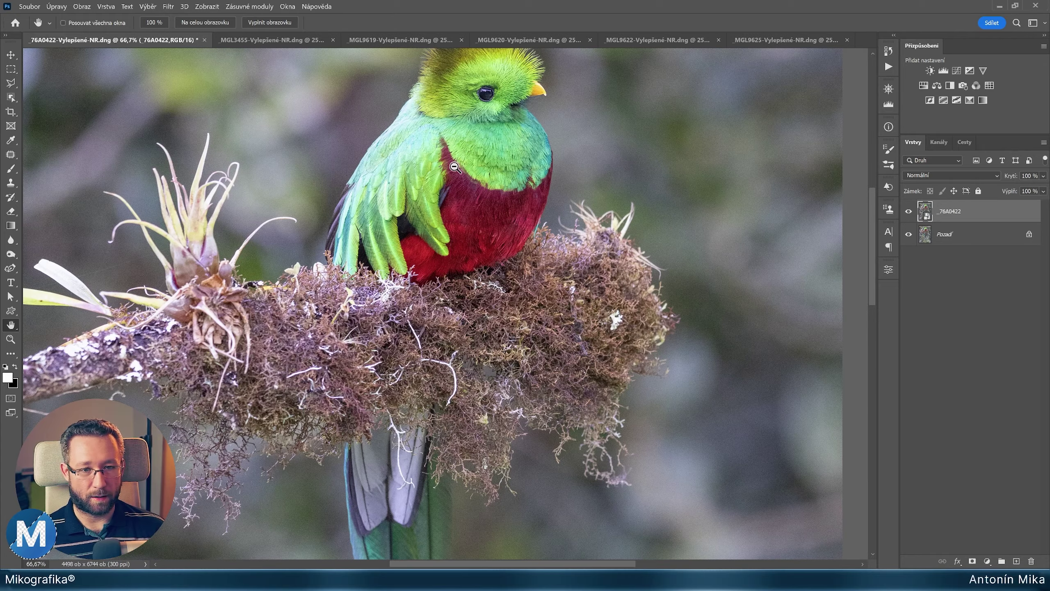
pyautogui.scroll(1, 455, 169)
pyautogui.scroll(1, 457, 171)
pyautogui.moveTo(524, 176); pyautogui.dragTo(486, 261)
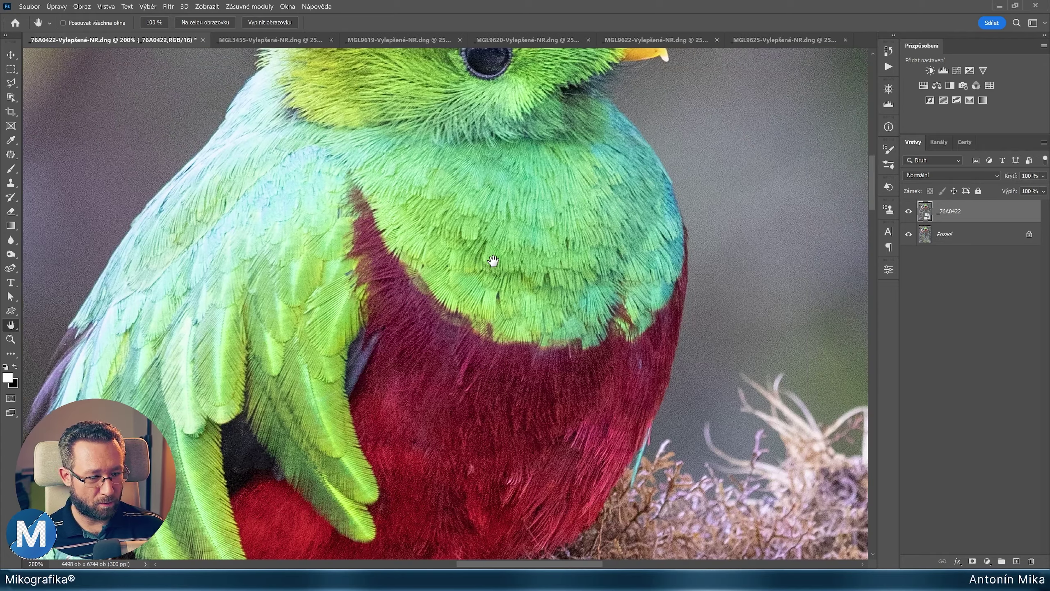
pyautogui.moveTo(553, 117); pyautogui.dragTo(474, 295)
pyautogui.moveTo(461, 147); pyautogui.dragTo(450, 234)
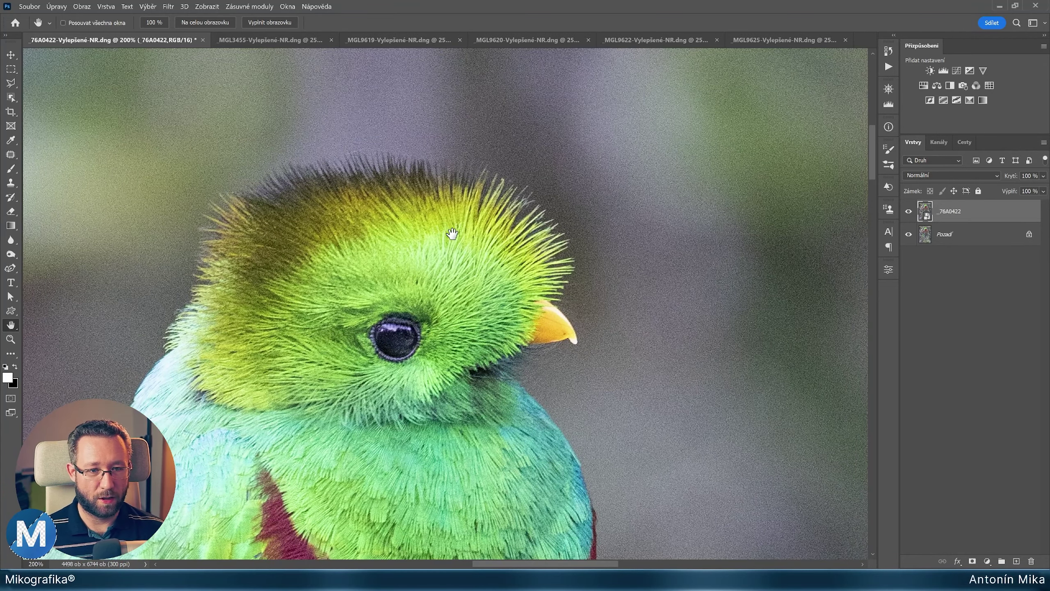
pyautogui.scroll(1, 536, 261)
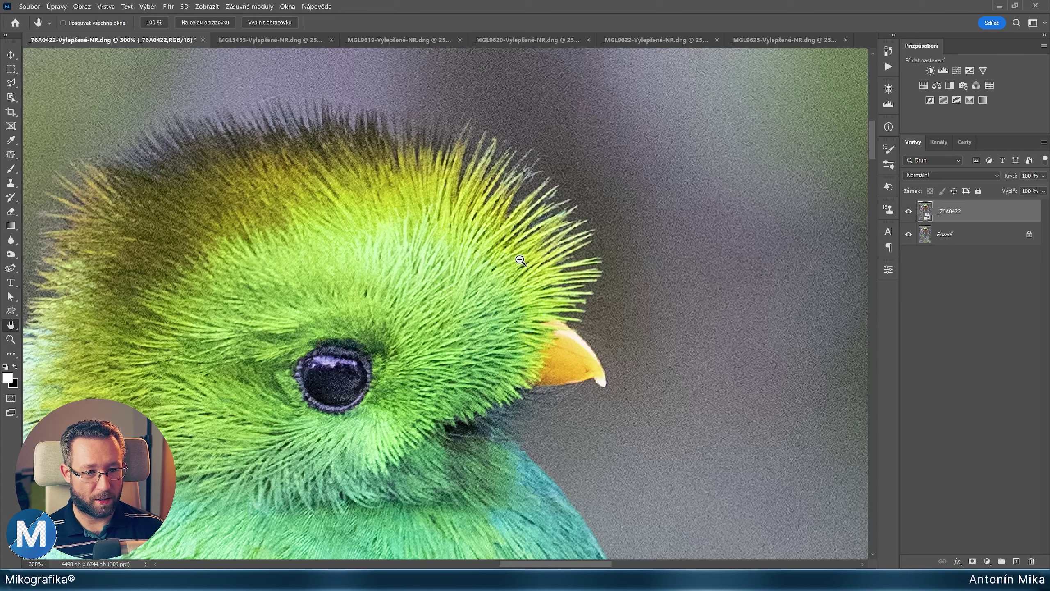
pyautogui.moveTo(534, 274); pyautogui.dragTo(581, 230)
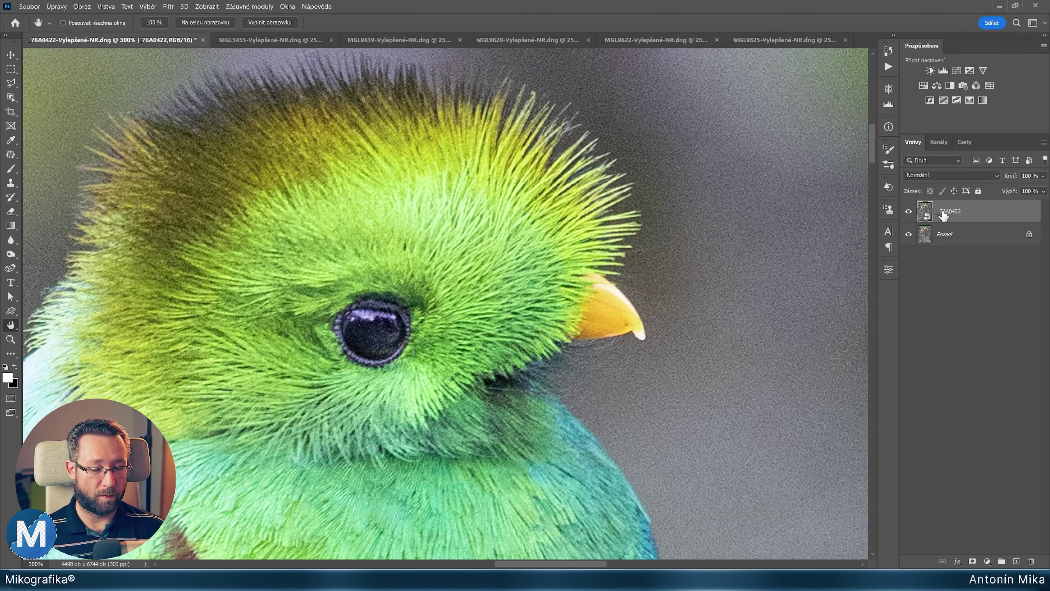
pyautogui.moveTo(673, 275); pyautogui.dragTo(670, 283)
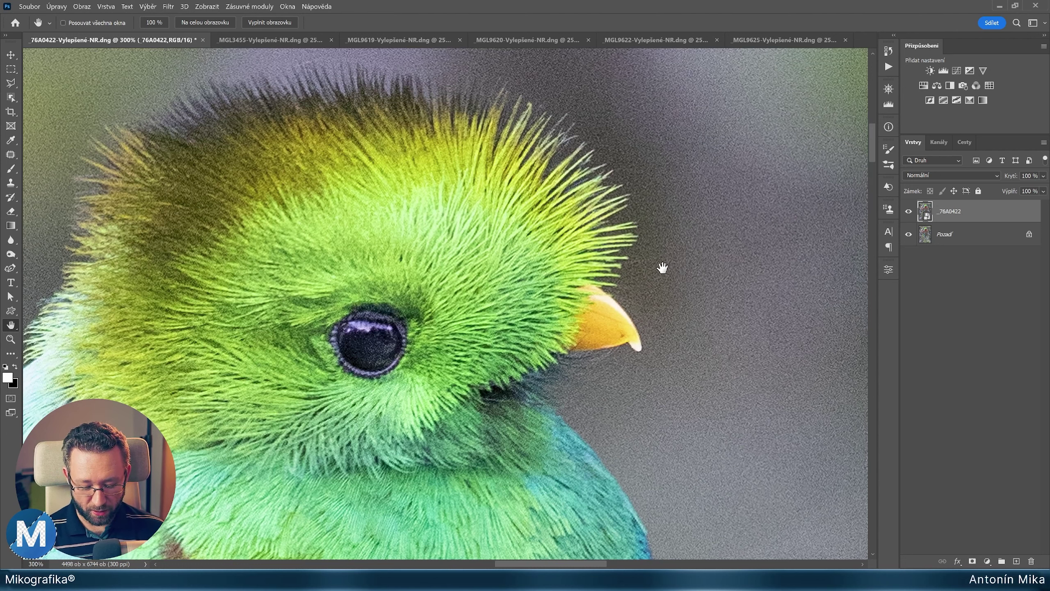
pyautogui.hotkey('ctrl', ',')
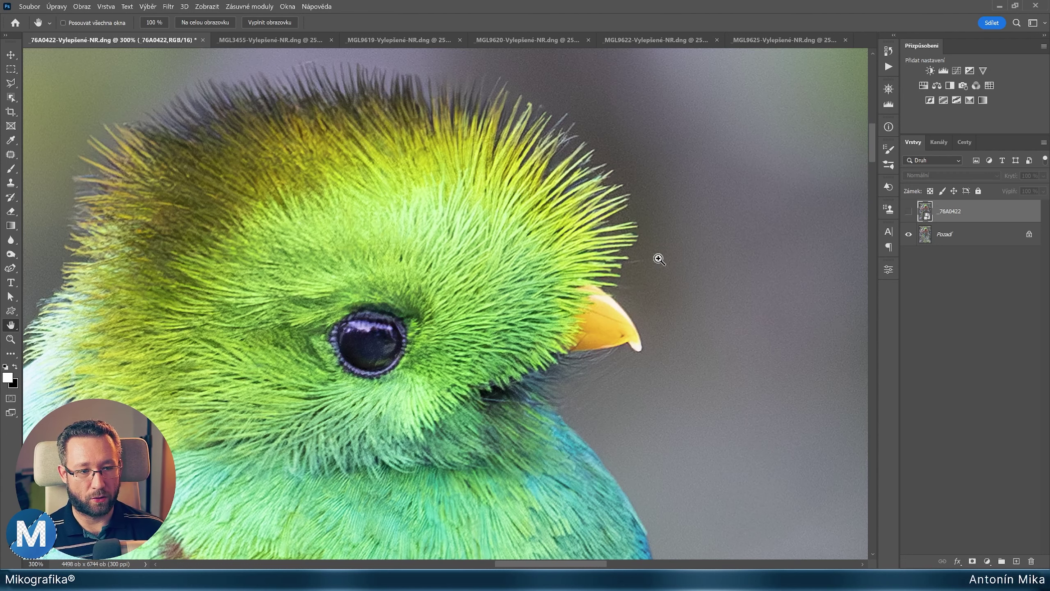
pyautogui.hotkey('ctrl', ',')
pyautogui.hotkey('ctrl', ',')
pyautogui.hotkey('ctrl', ',')
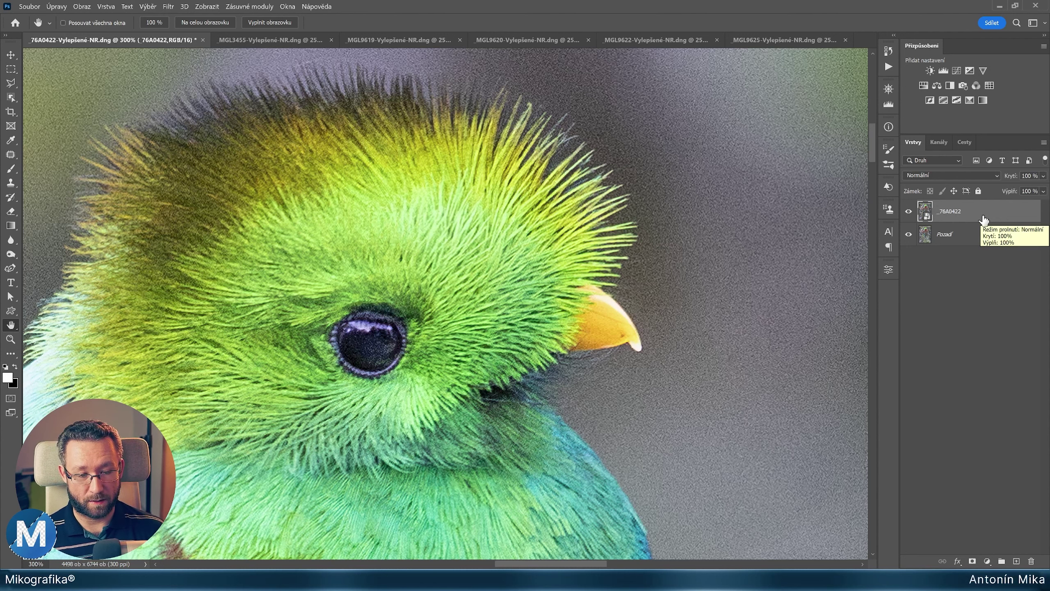
pyautogui.hotkey('ctrl', ',')
pyautogui.hotkey('ctrl', ',')
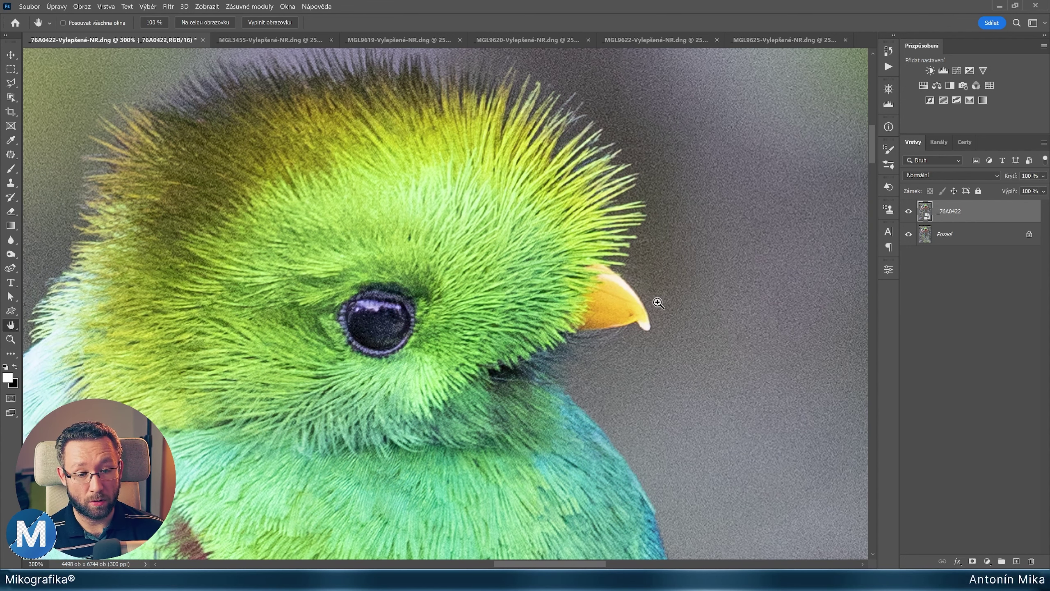
pyautogui.hotkey('ctrl', ',')
pyautogui.hotkey('ctrl', ',')
pyautogui.hotkey('ctrl', ',')
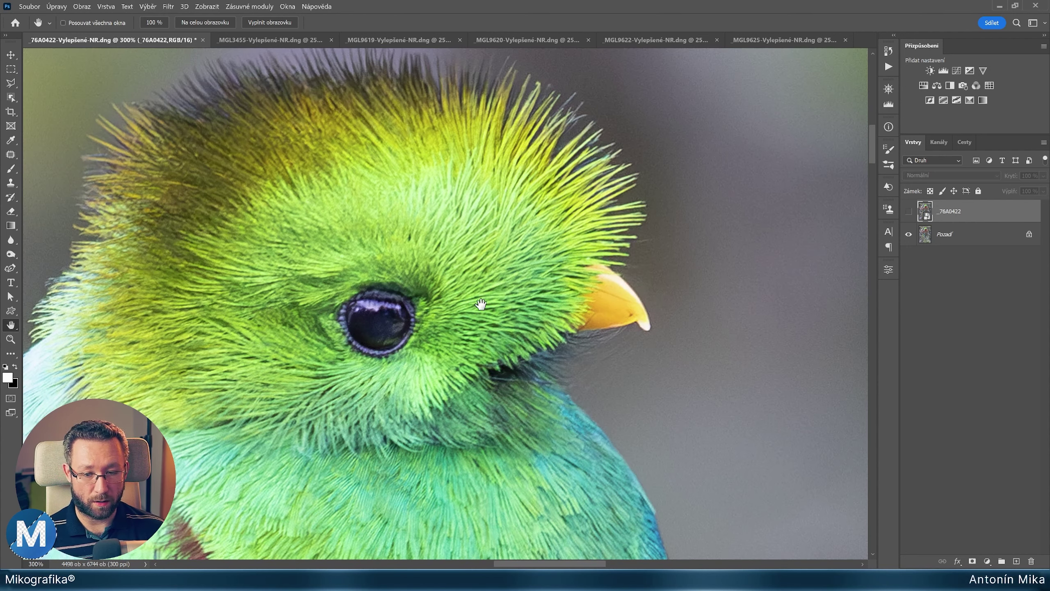
pyautogui.click(370, 325)
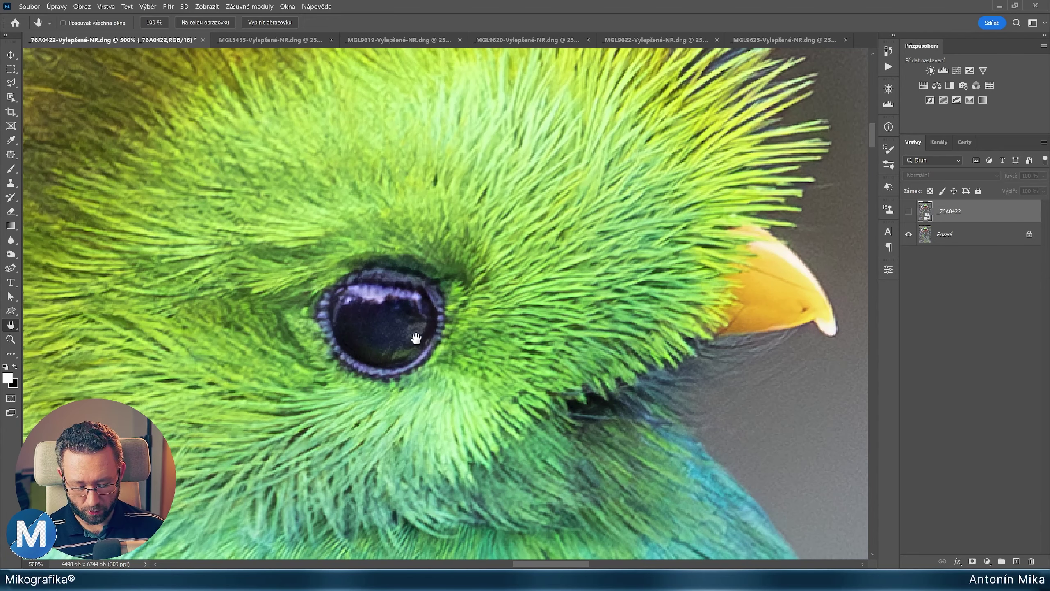
pyautogui.hotkey('ctrl', ',')
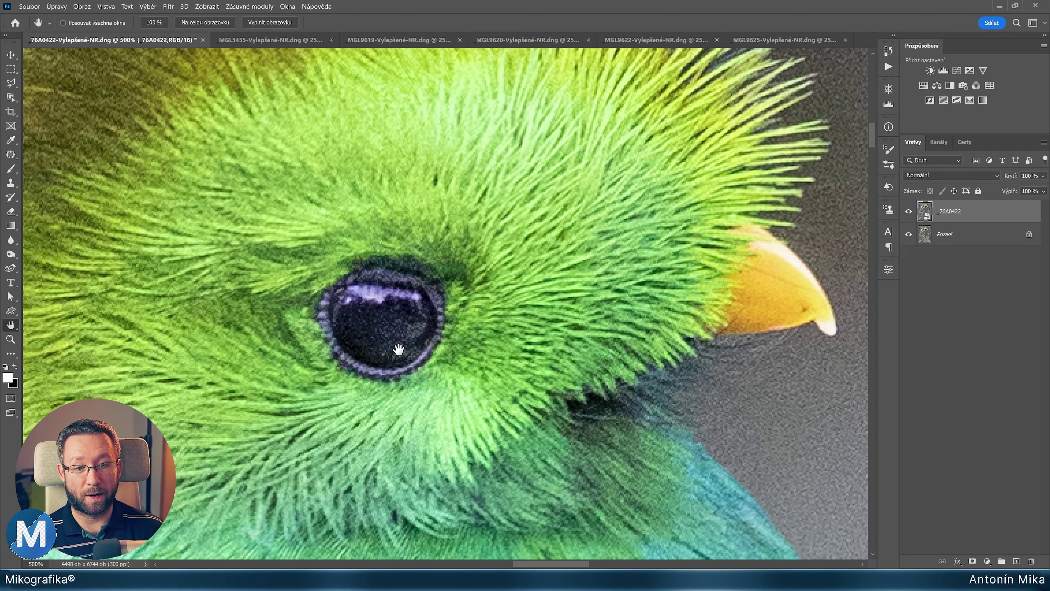
pyautogui.hotkey('ctrl', ',')
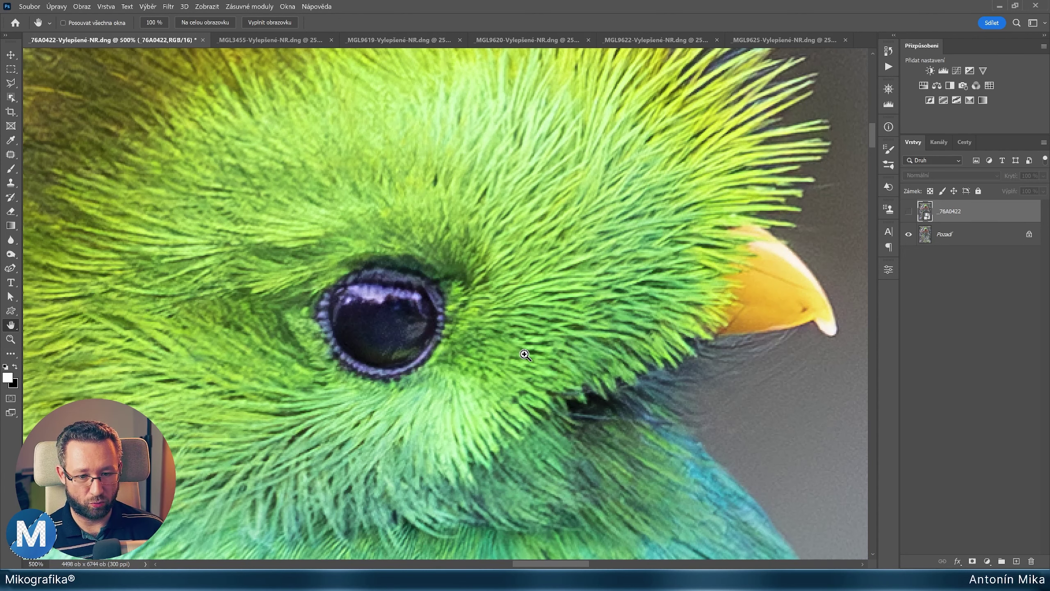
pyautogui.hotkey('ctrl', ',')
pyautogui.hotkey('ctrl', ',')
pyautogui.hotkey('ctrl', ',')
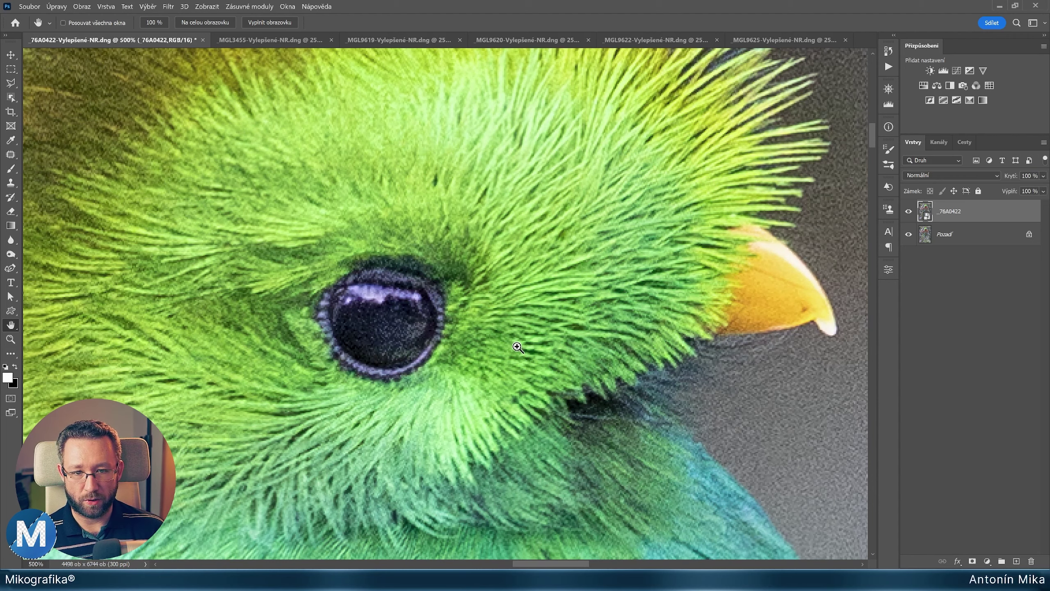
pyautogui.hotkey('ctrl', ',')
pyautogui.moveTo(504, 346); pyautogui.dragTo(496, 132)
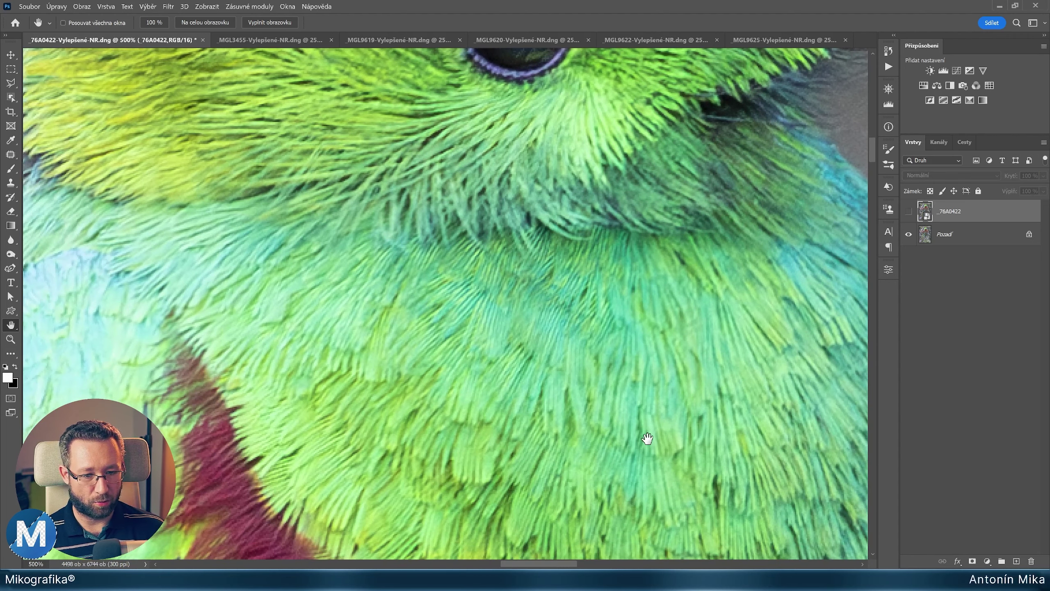
pyautogui.moveTo(644, 439); pyautogui.dragTo(563, 188)
pyautogui.hotkey('ctrl', ',')
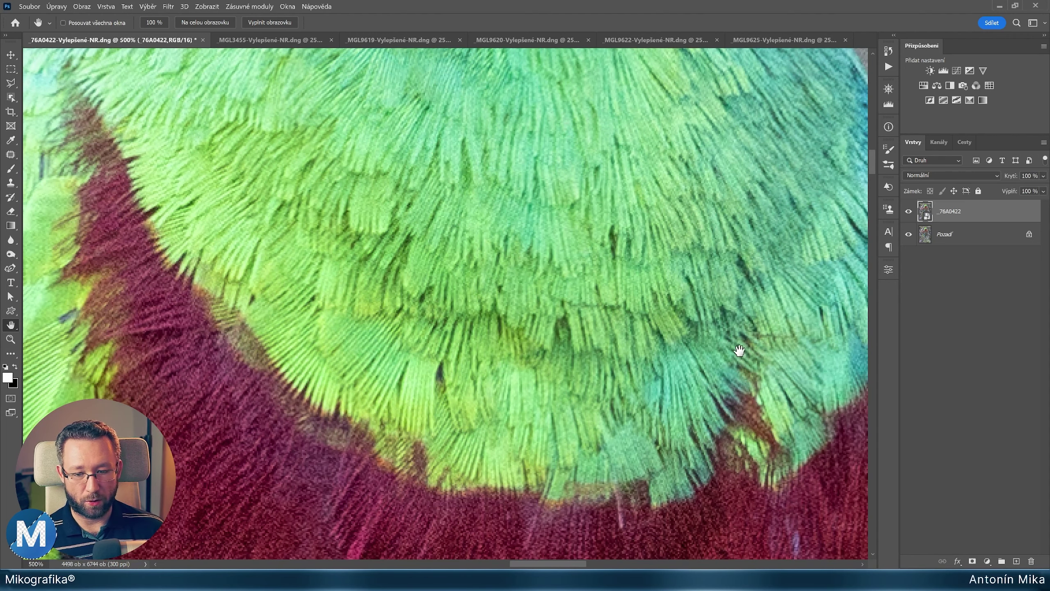
pyautogui.hotkey('ctrl', ',')
pyautogui.moveTo(445, 530); pyautogui.dragTo(392, 115)
pyautogui.hotkey('ctrl', ',')
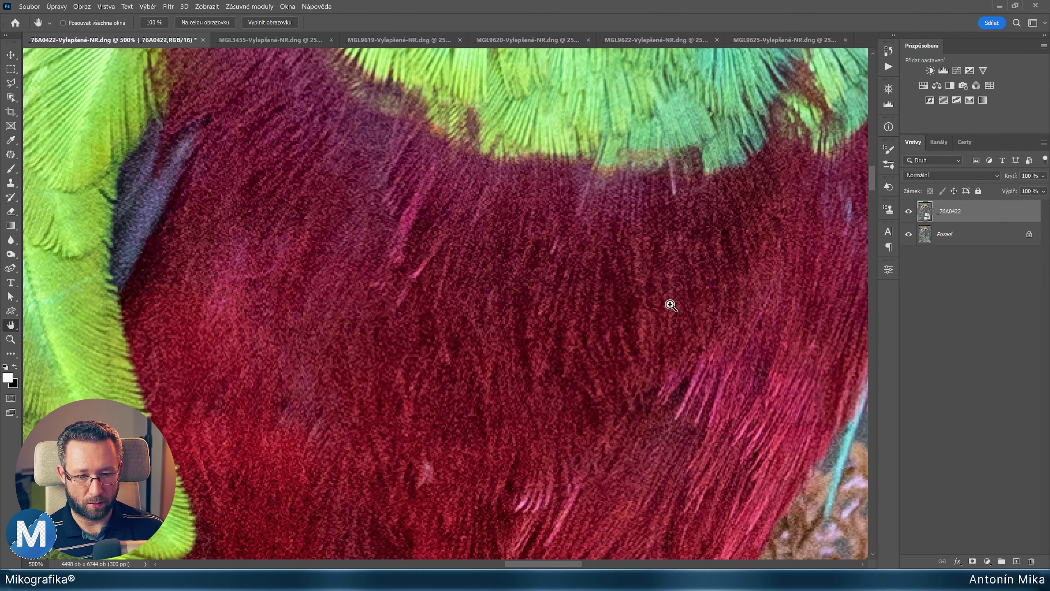
pyautogui.moveTo(492, 371); pyautogui.dragTo(500, 223)
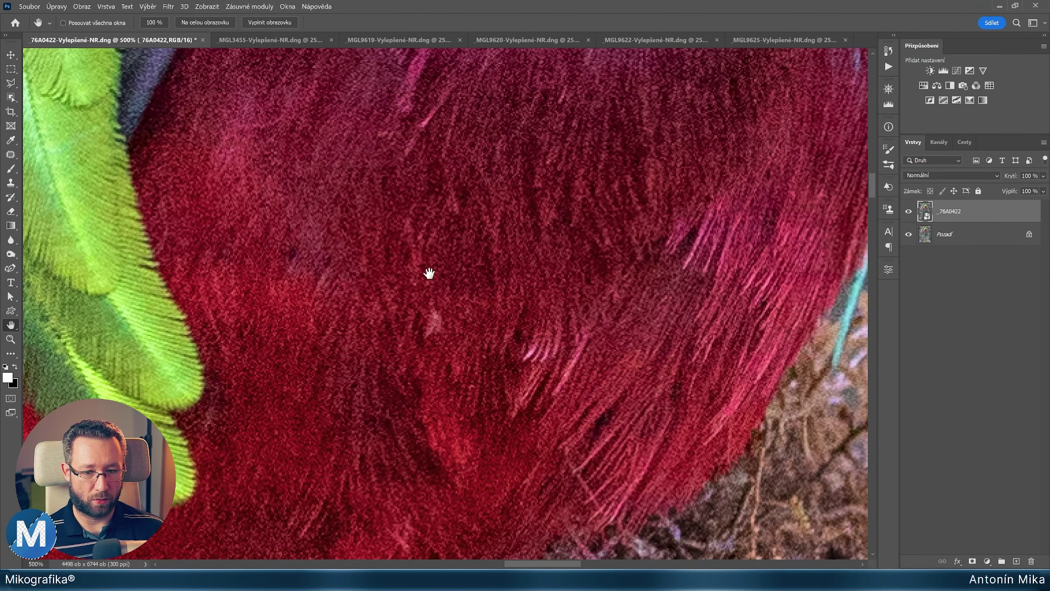
pyautogui.scroll(1, 389, 292)
pyautogui.moveTo(384, 291); pyautogui.dragTo(379, 277)
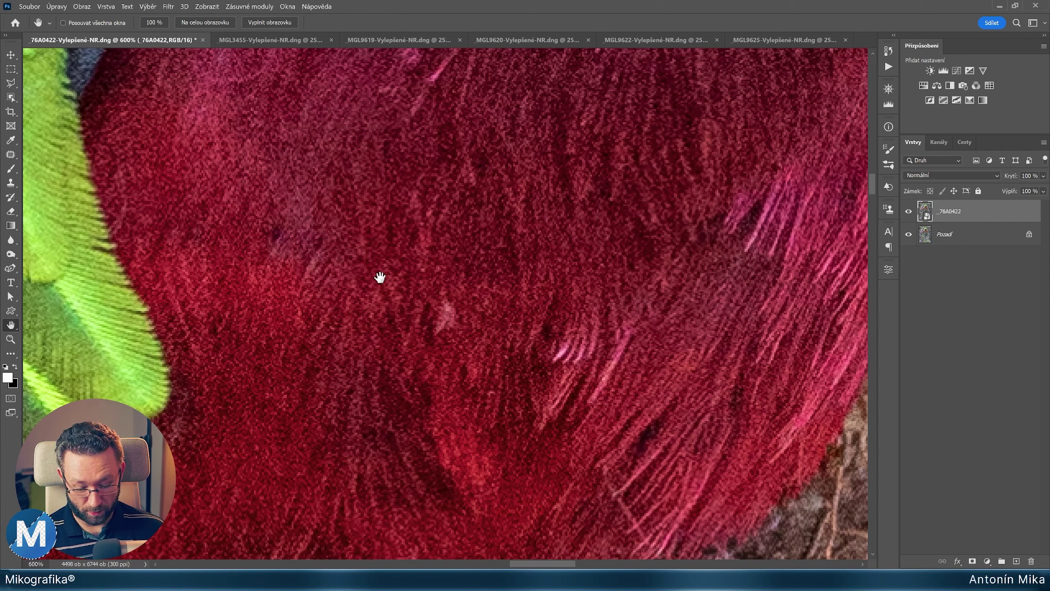
pyautogui.hotkey('ctrl', ',')
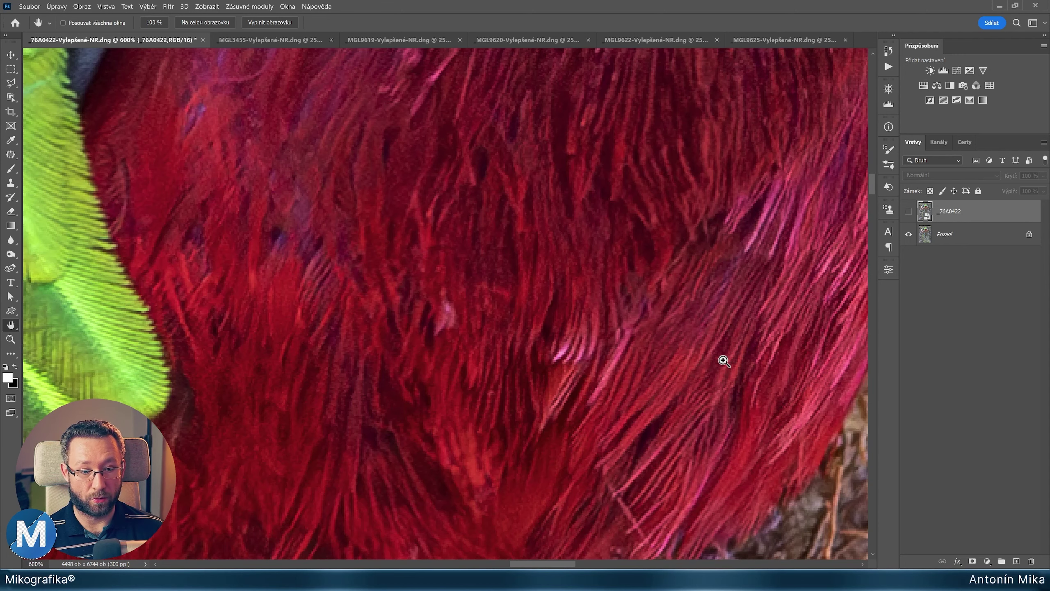
pyautogui.hotkey('ctrl', ',')
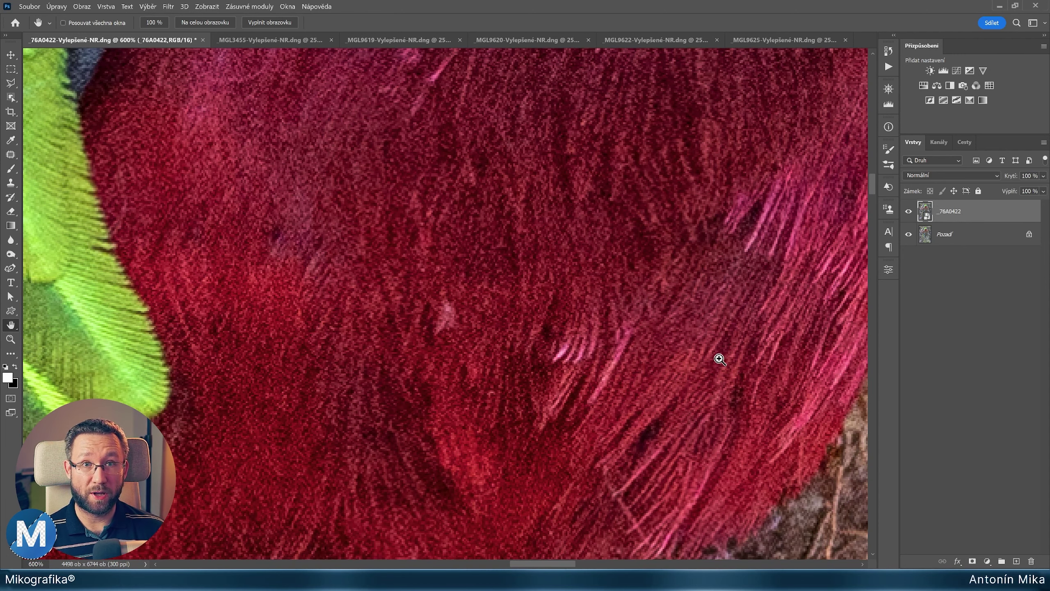
pyautogui.hotkey('ctrl', ',')
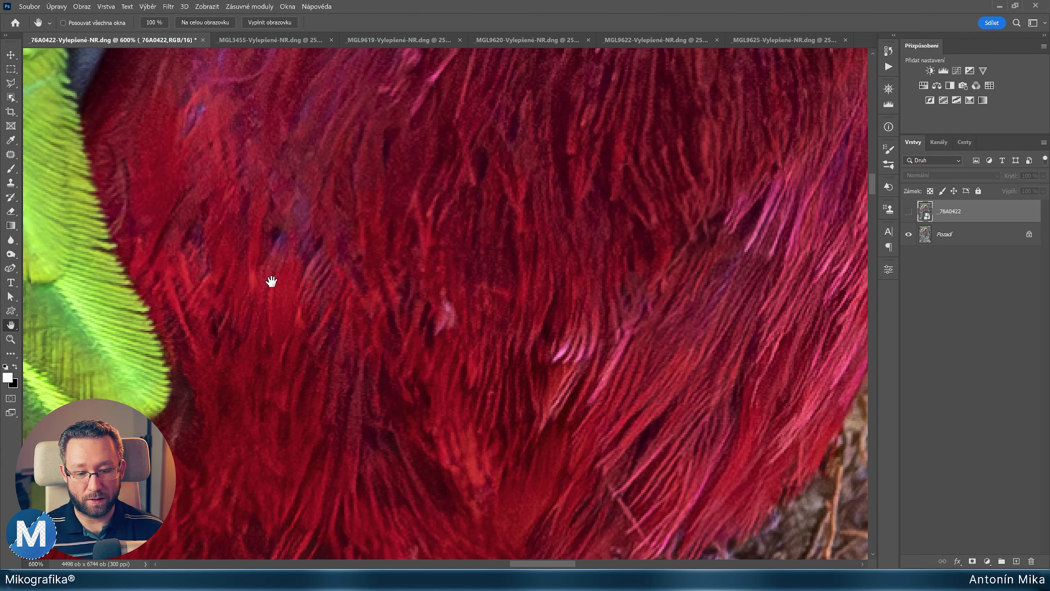
pyautogui.hotkey('ctrl', ',')
pyautogui.hotkey('ctrl', ',')
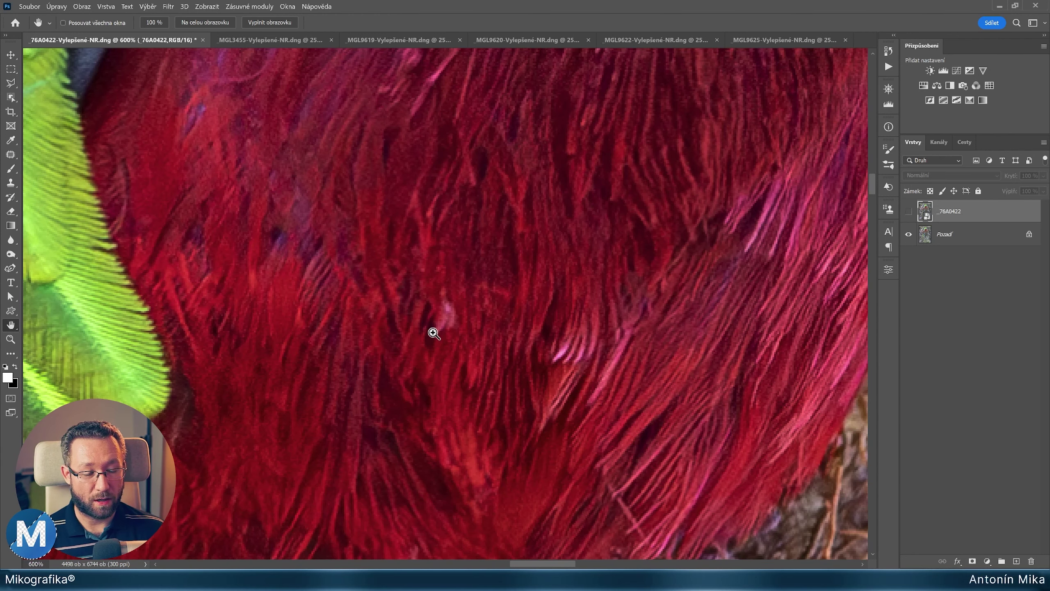
pyautogui.hotkey('ctrl', ',')
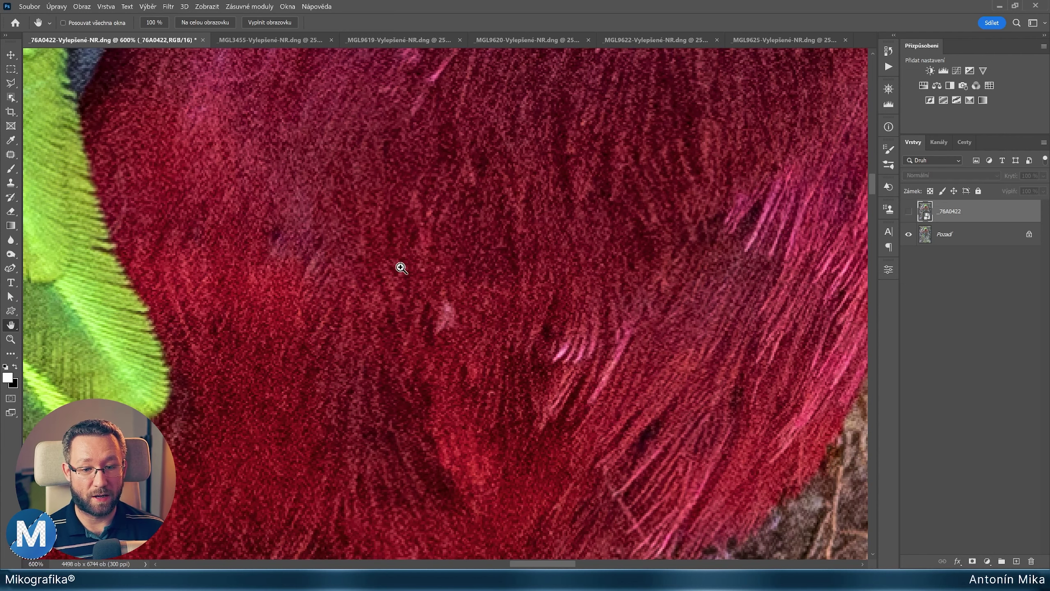
pyautogui.hotkey('ctrl', ',')
pyautogui.hotkey('ctrl', ',')
pyautogui.hotkey('ctrl', ',')
pyautogui.moveTo(386, 269); pyautogui.dragTo(437, 296)
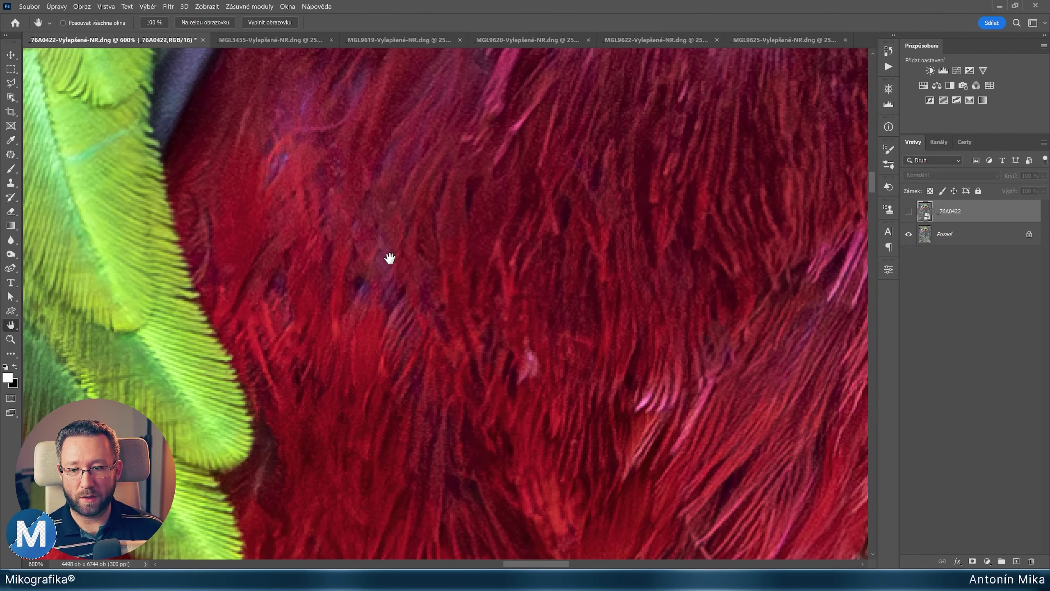
pyautogui.scroll(2, 370, 216)
pyautogui.scroll(2, 371, 215)
pyautogui.scroll(-2, 371, 215)
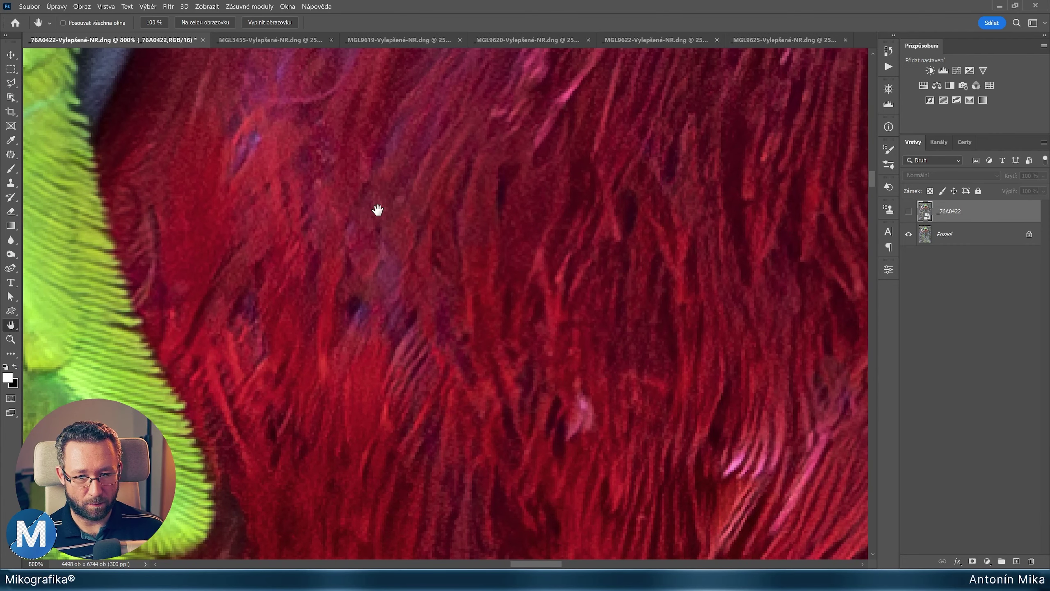
pyautogui.scroll(1, 447, 265)
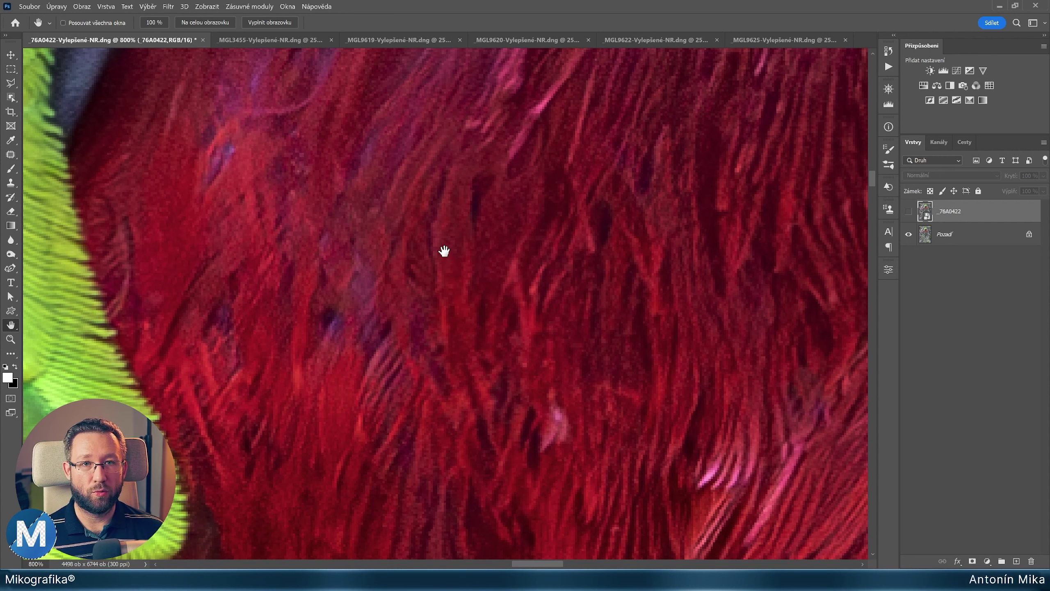
pyautogui.hotkey('ctrl', ',')
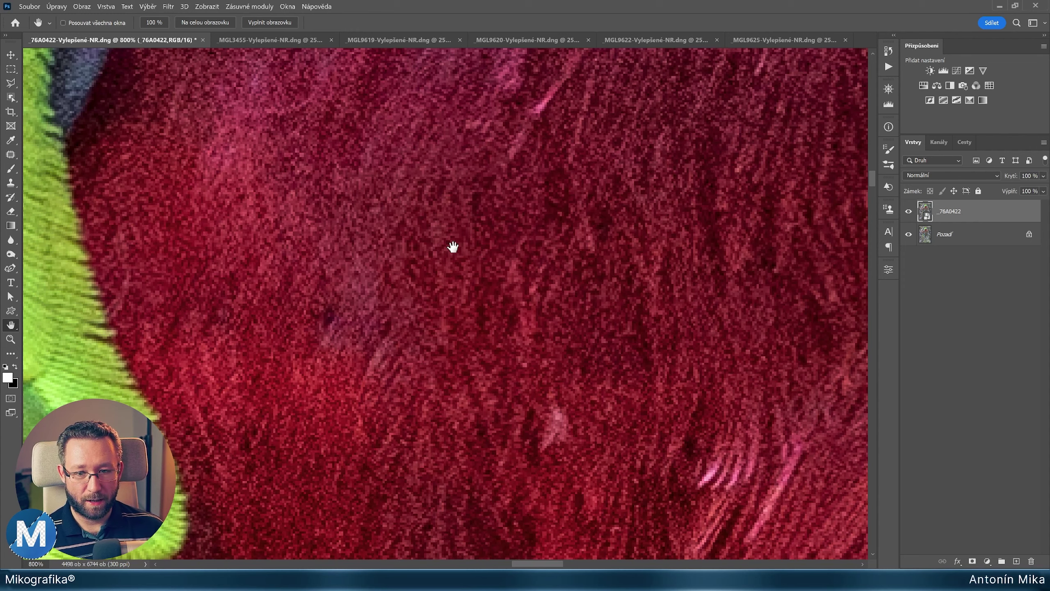
pyautogui.hscroll(1, 457, 242)
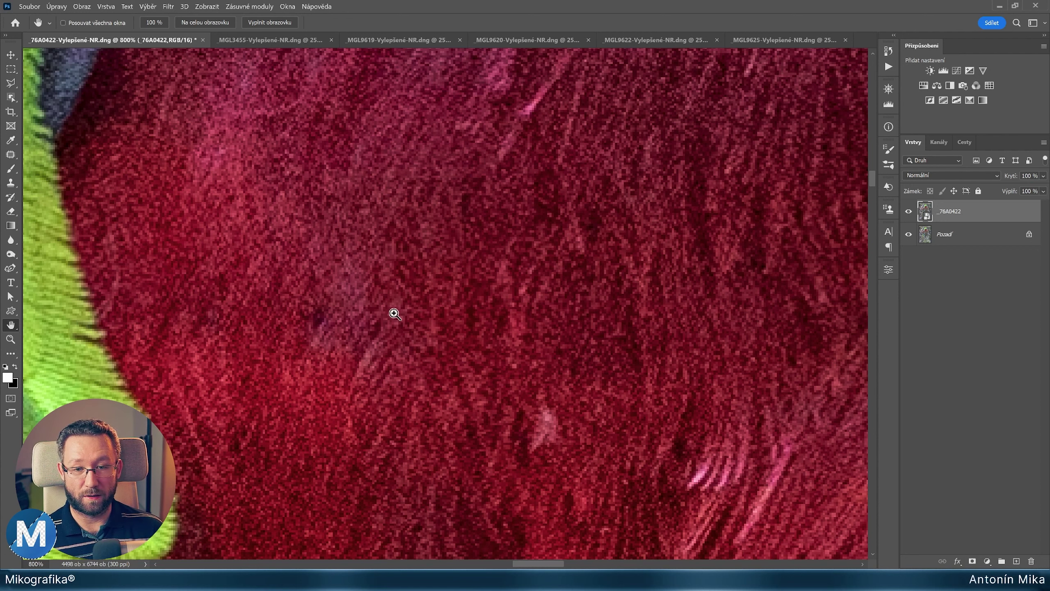
pyautogui.hotkey('ctrl', ',')
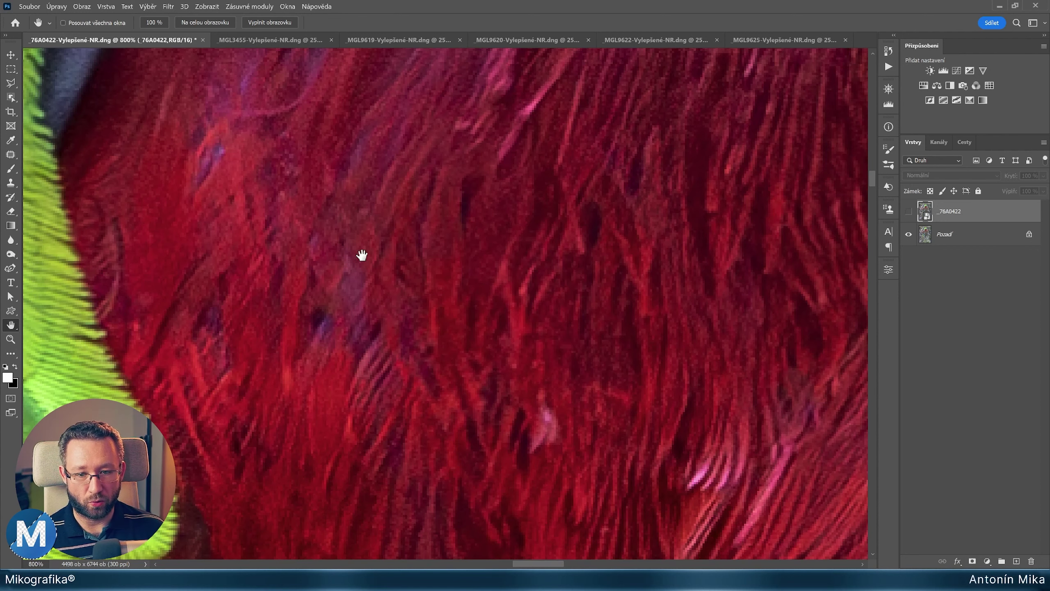
pyautogui.hotkey('ctrl', ',')
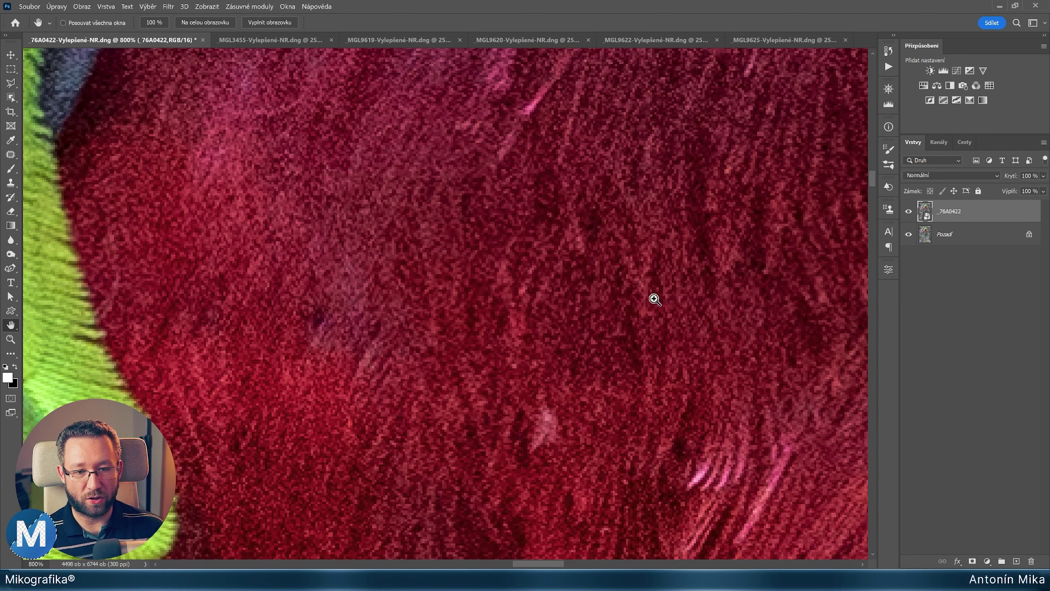
pyautogui.hotkey('ctrl', ',')
pyautogui.hotkey('ctrl', ',')
pyautogui.hotkey('ctrl', ',')
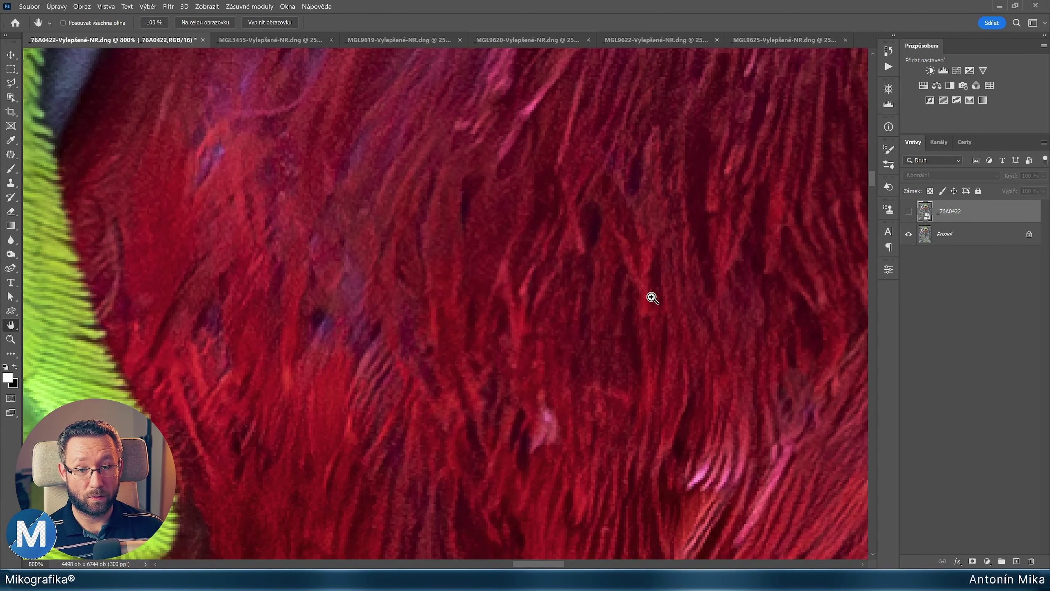
pyautogui.hotkey('ctrl', ',')
pyautogui.hotkey('ctrl', ',')
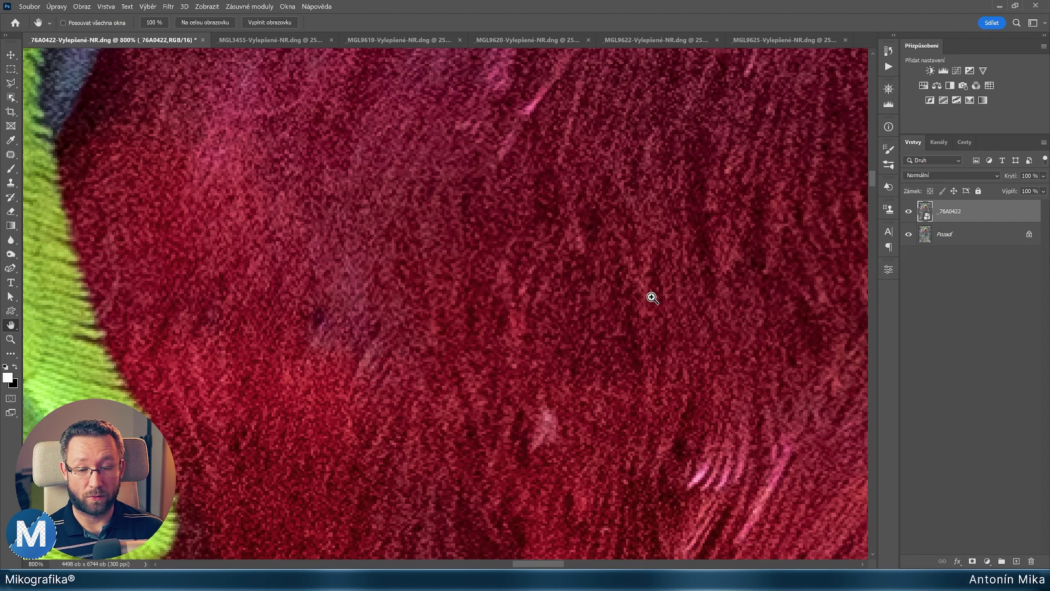
pyautogui.hotkey('ctrl', '0')
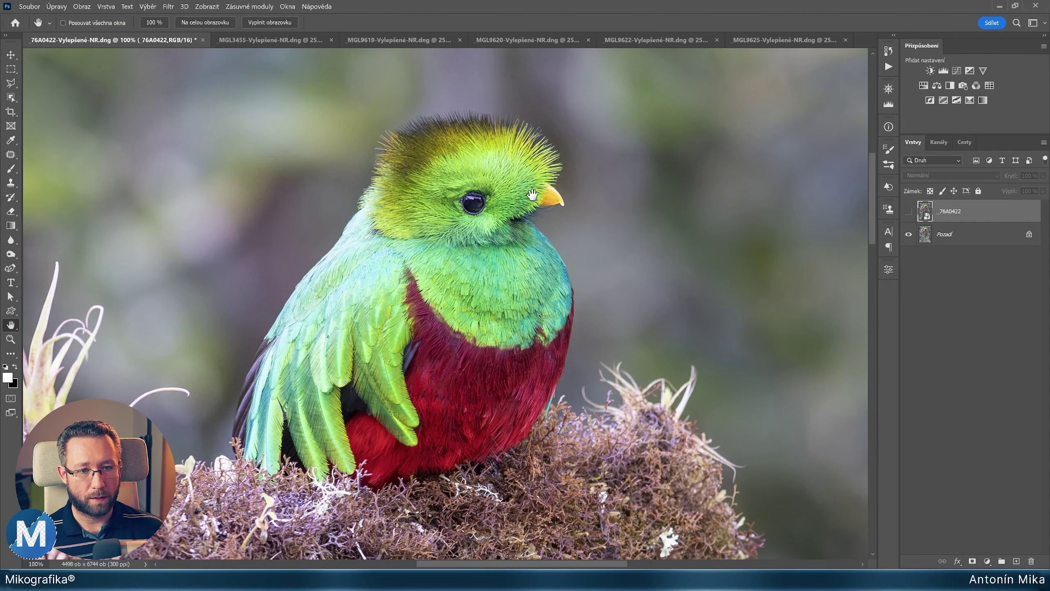
pyautogui.scroll(5, 526, 195)
pyautogui.scroll(3, 526, 194)
pyautogui.scroll(2, 455, 178)
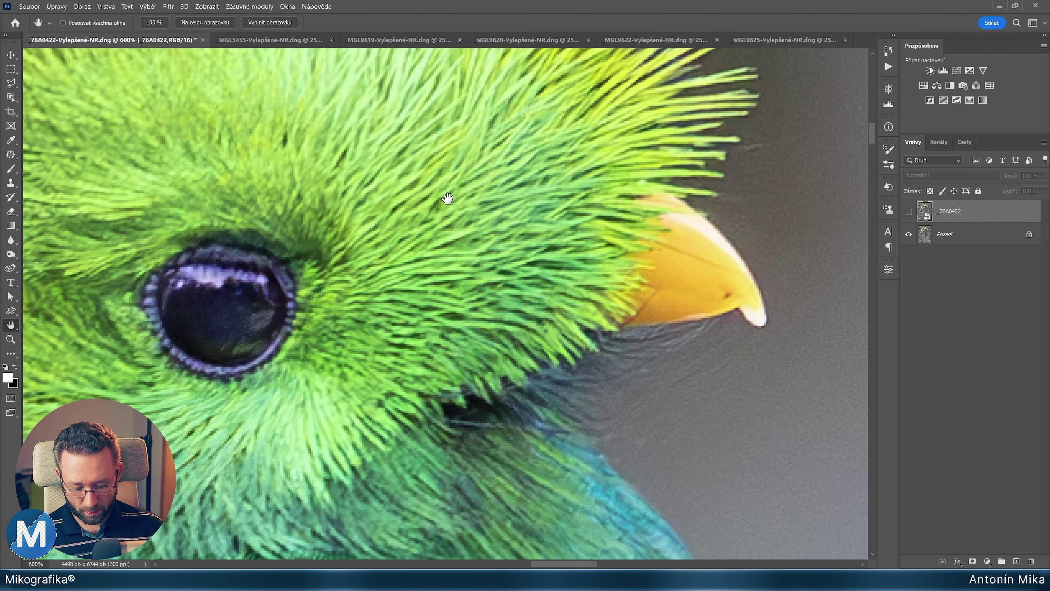
pyautogui.scroll(1, 468, 233)
pyautogui.hotkey('ctrl', ',')
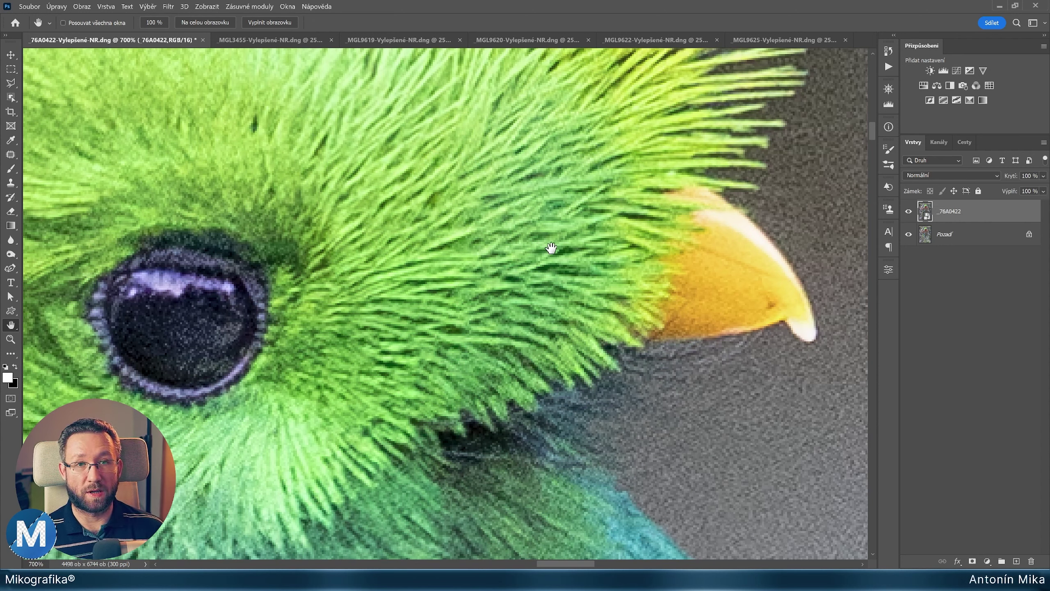
pyautogui.hotkey('ctrl', ',')
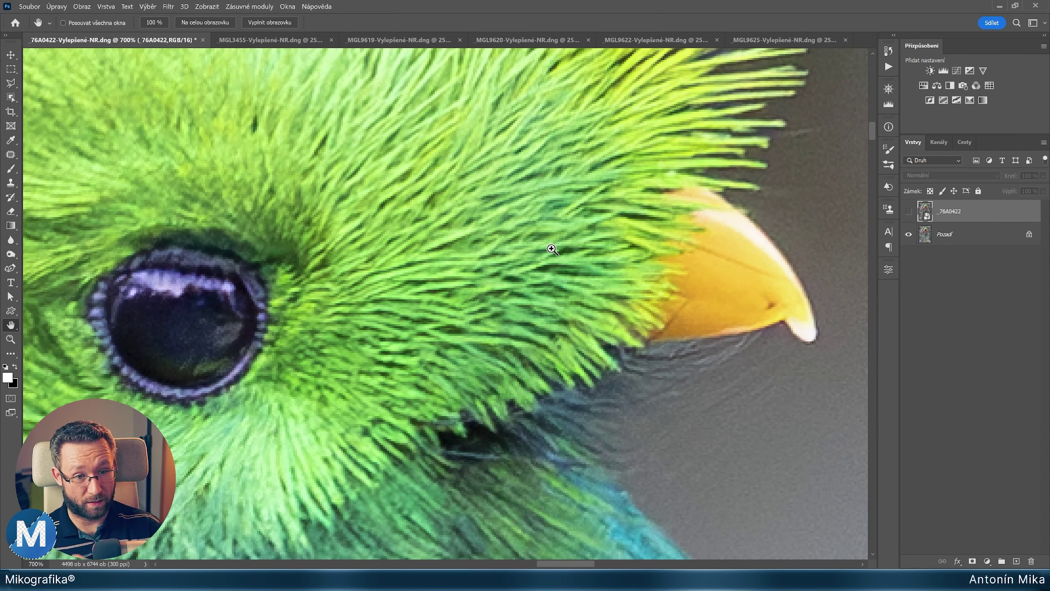
pyautogui.hotkey('ctrl', ',')
pyautogui.hotkey('ctrl', ',')
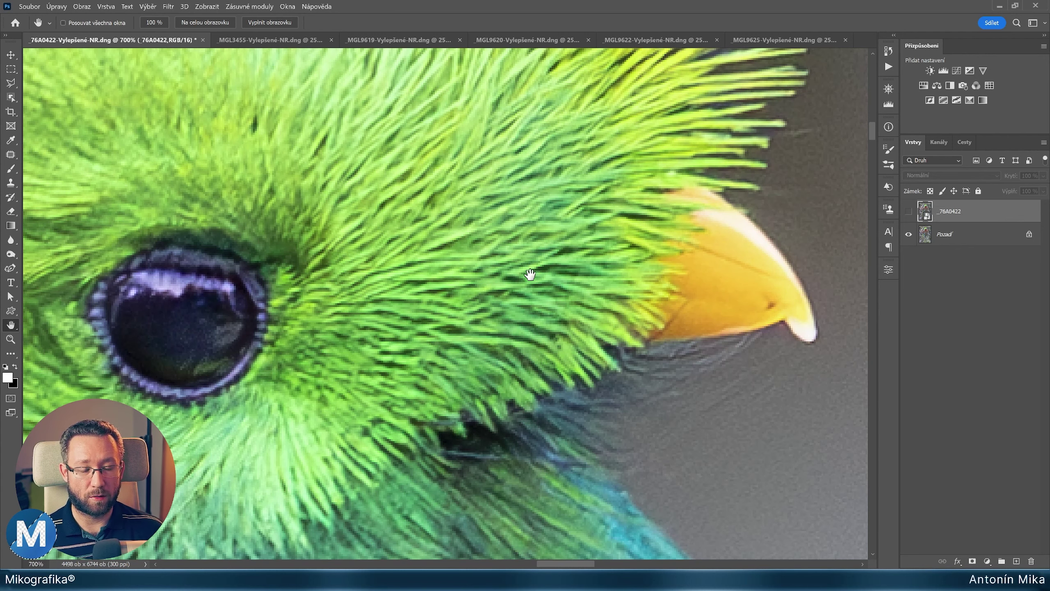
pyautogui.keyDown('ctrl'); pyautogui.click(505, 254); pyautogui.keyUp('ctrl')
pyautogui.hotkey('ctrl', ',')
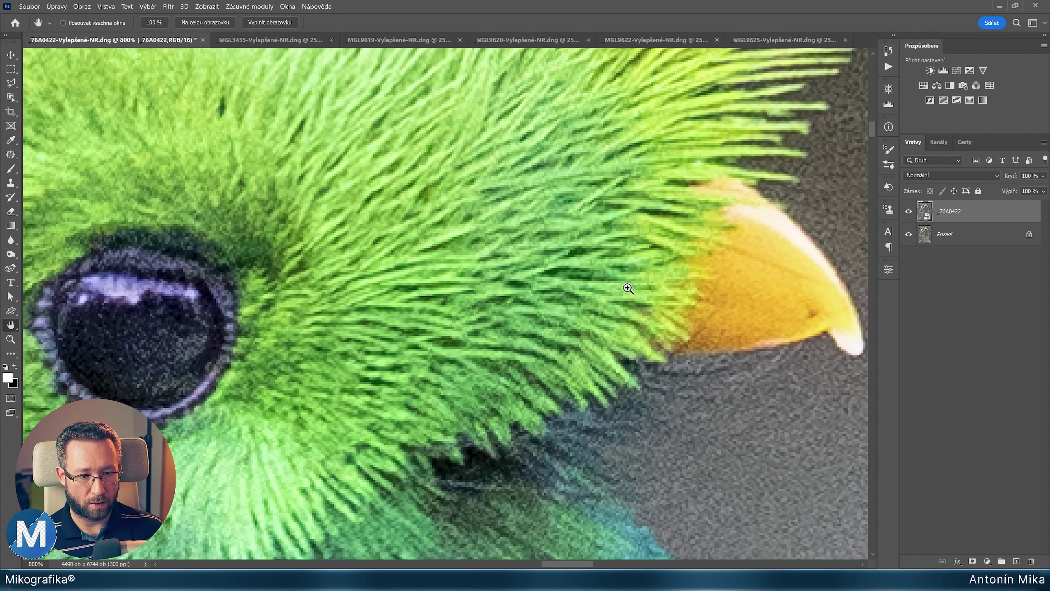
pyautogui.hotkey('ctrl', ',')
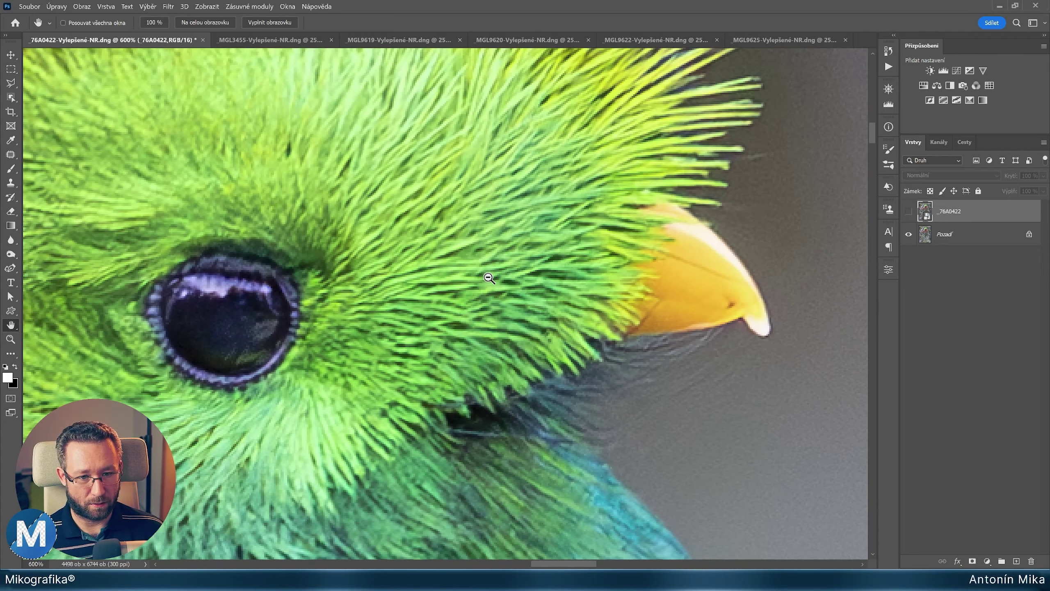
pyautogui.keyDown('alt'); pyautogui.click(489, 278); pyautogui.keyUp('alt')
pyautogui.scroll(2, 538, 286)
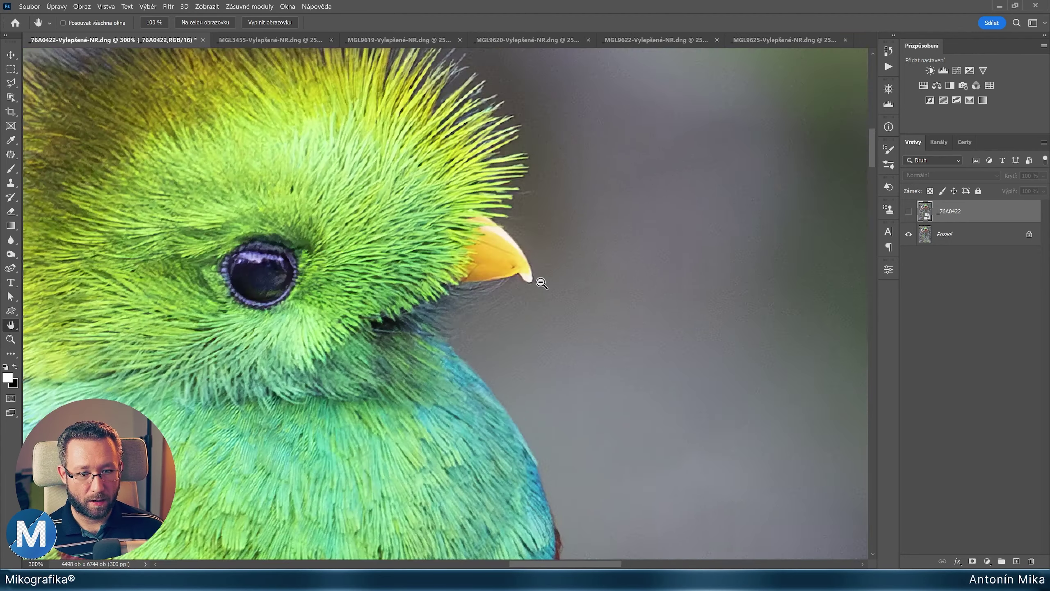
pyautogui.scroll(2, 505, 283)
pyautogui.hotkey('ctrl', ',')
pyautogui.hotkey('ctrl', ',')
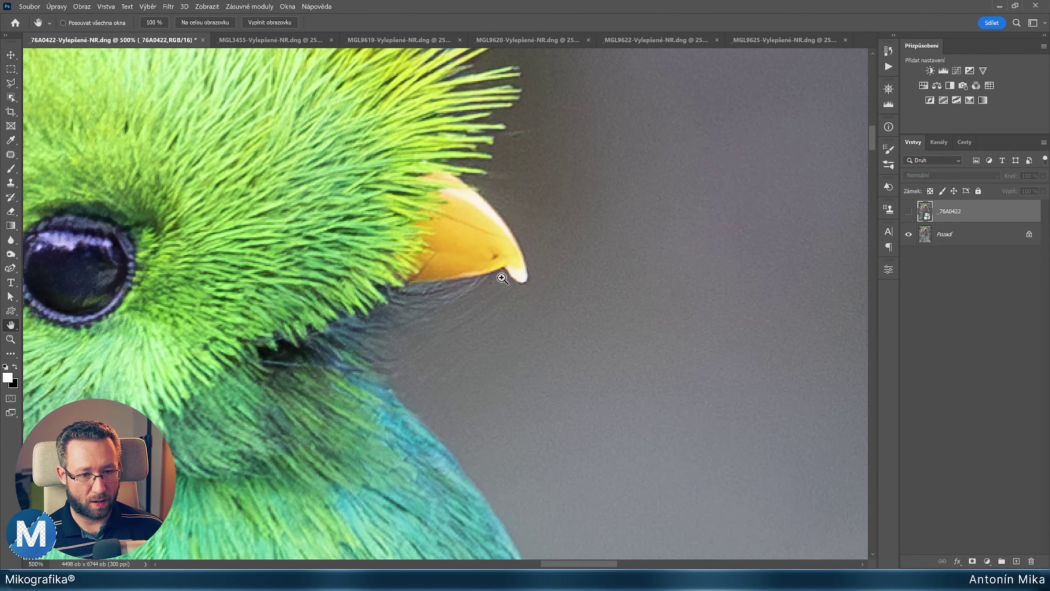
pyautogui.hotkey('ctrl', ',')
pyautogui.hotkey('ctrl', ',')
pyautogui.hotkey('ctrl', ',')
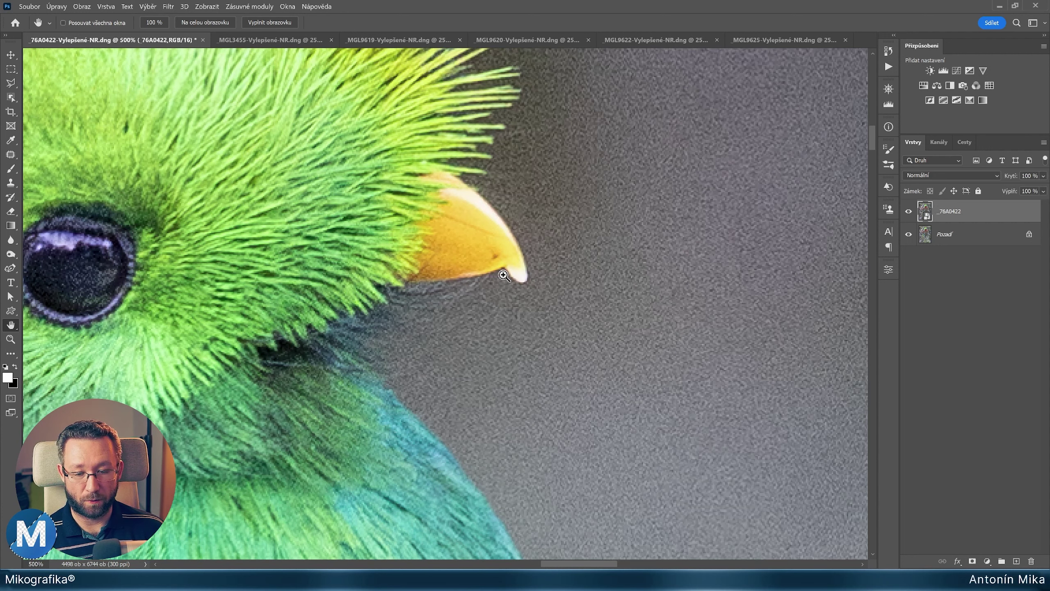
pyautogui.hotkey('ctrl', ',')
pyautogui.hotkey('ctrl', '0')
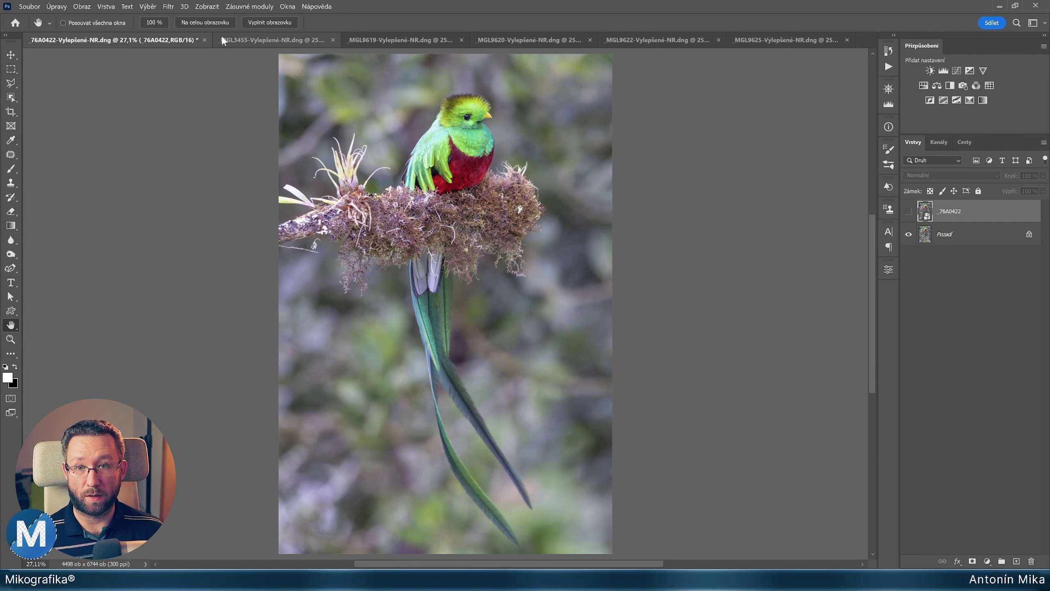
pyautogui.click(228, 37)
pyautogui.hotkey('ctrl', ',')
pyautogui.scroll(8, 489, 267)
pyautogui.hotkey('ctrl', ',')
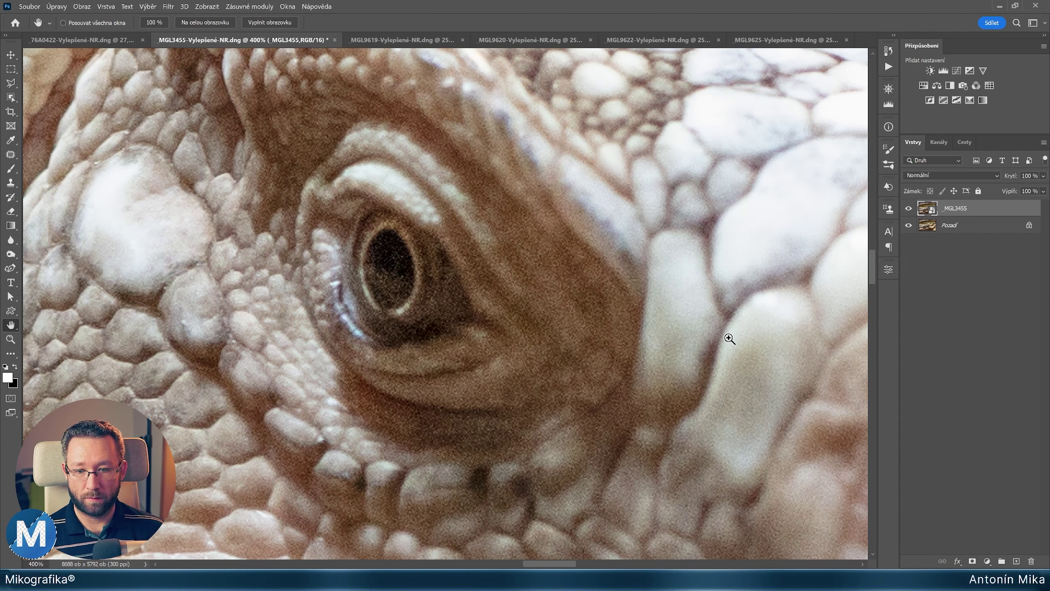
pyautogui.hotkey('ctrl', ',')
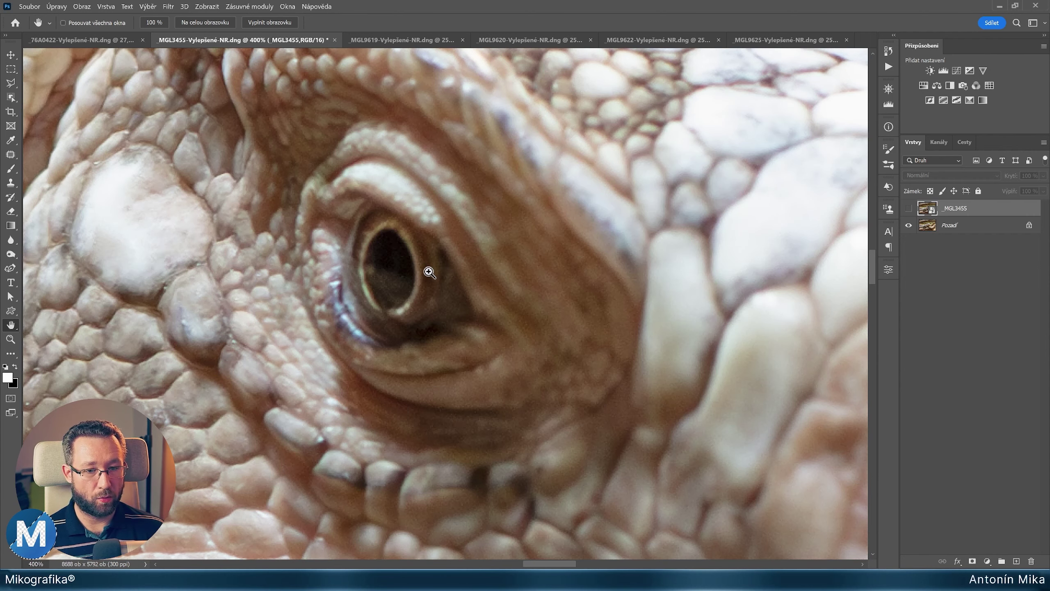
pyautogui.hscroll(-5, 414, 275)
pyautogui.scroll(-1, 389, 302)
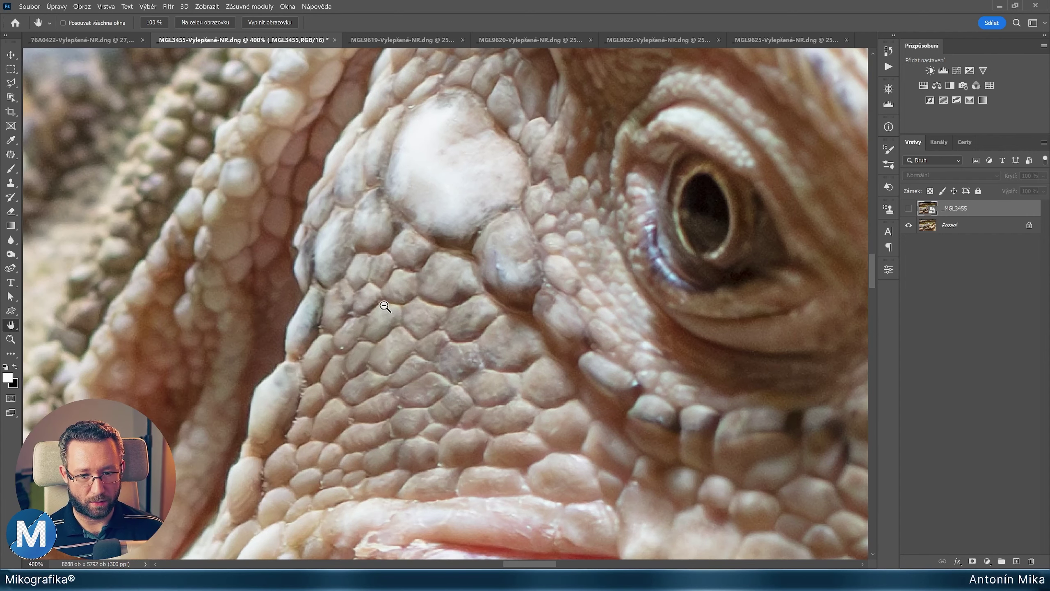
pyautogui.scroll(2, 415, 240)
pyautogui.moveTo(506, 227); pyautogui.dragTo(494, 237)
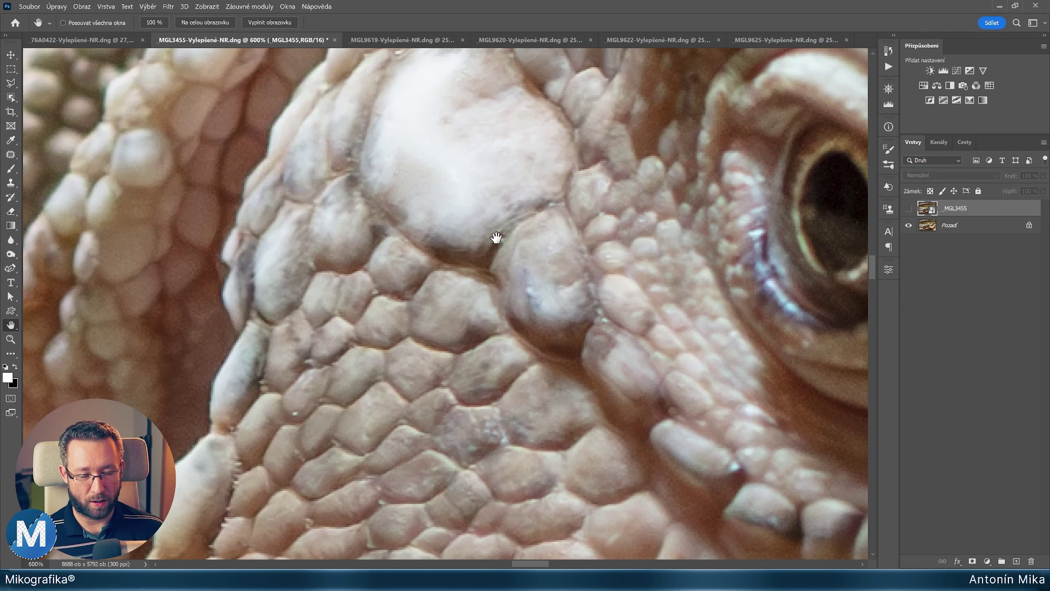
pyautogui.hotkey('ctrl', ',')
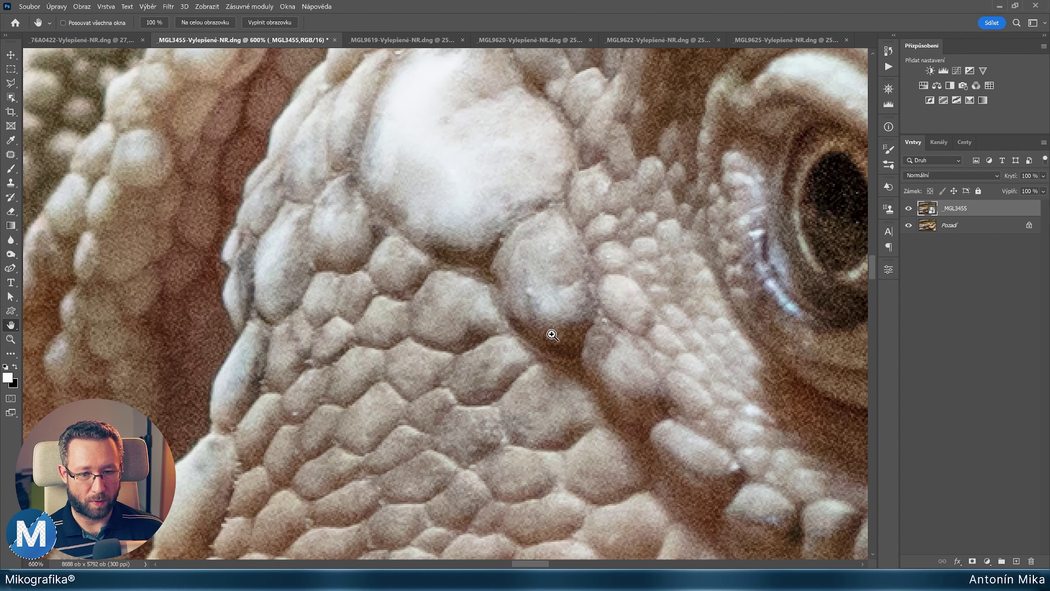
pyautogui.hotkey('ctrl', ',')
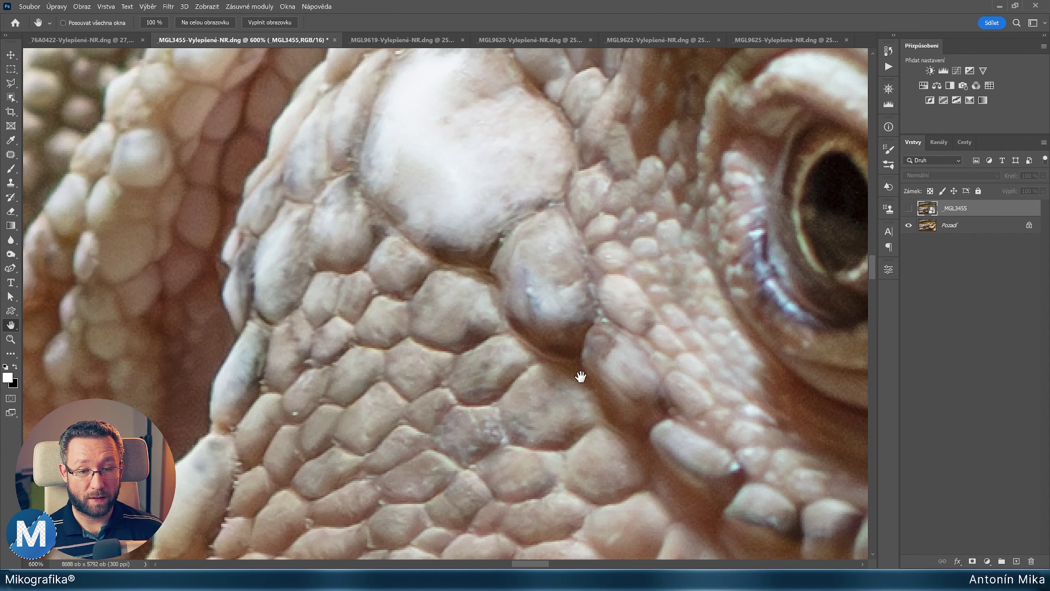
pyautogui.hotkey('ctrl', ',')
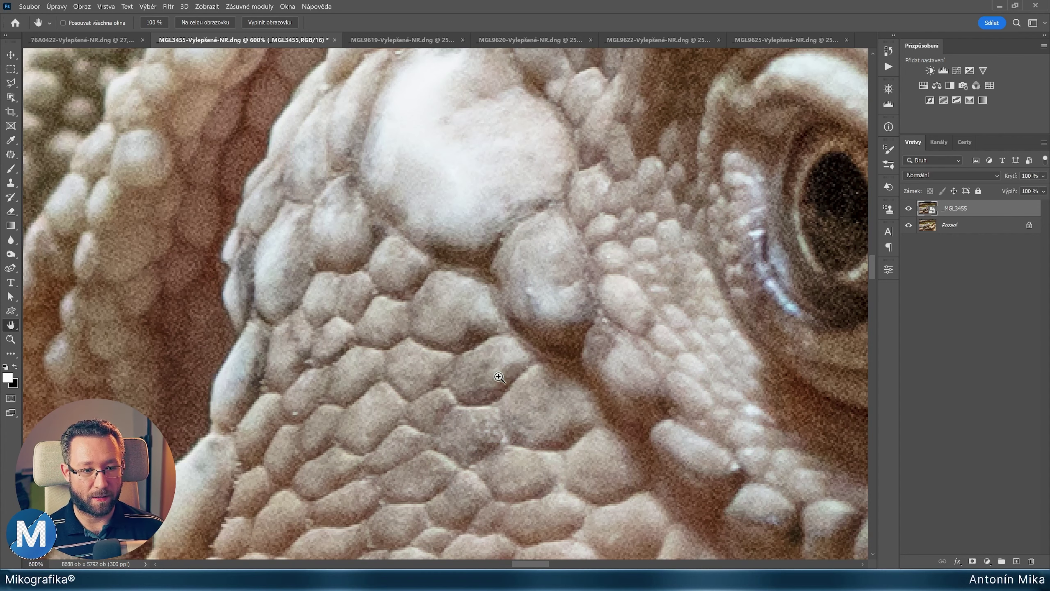
pyautogui.hotkey('ctrl', '+')
pyautogui.moveTo(178, 232); pyautogui.dragTo(347, 249)
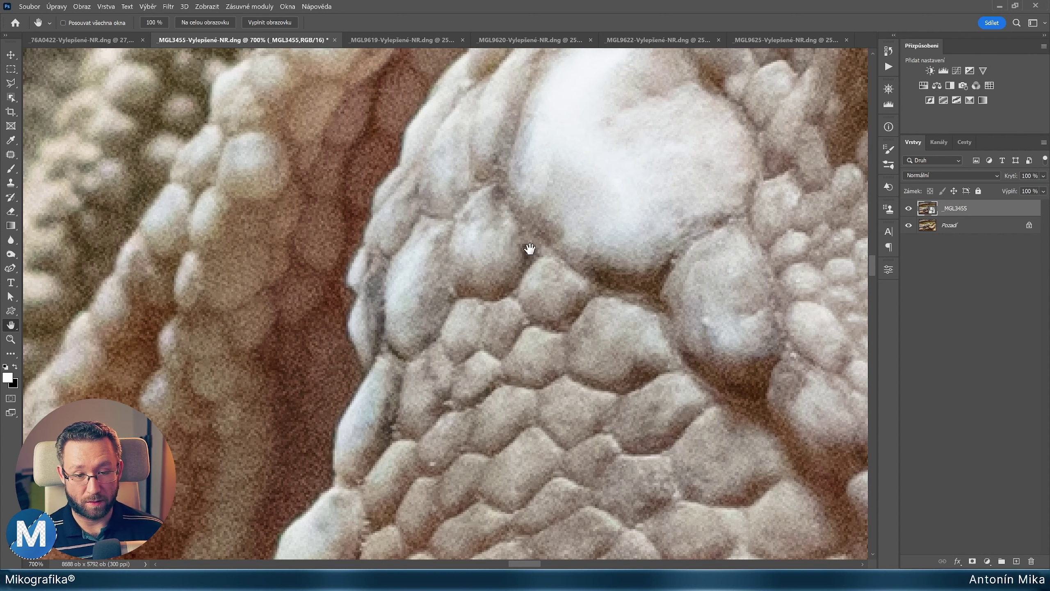
pyautogui.hotkey('ctrl', ',')
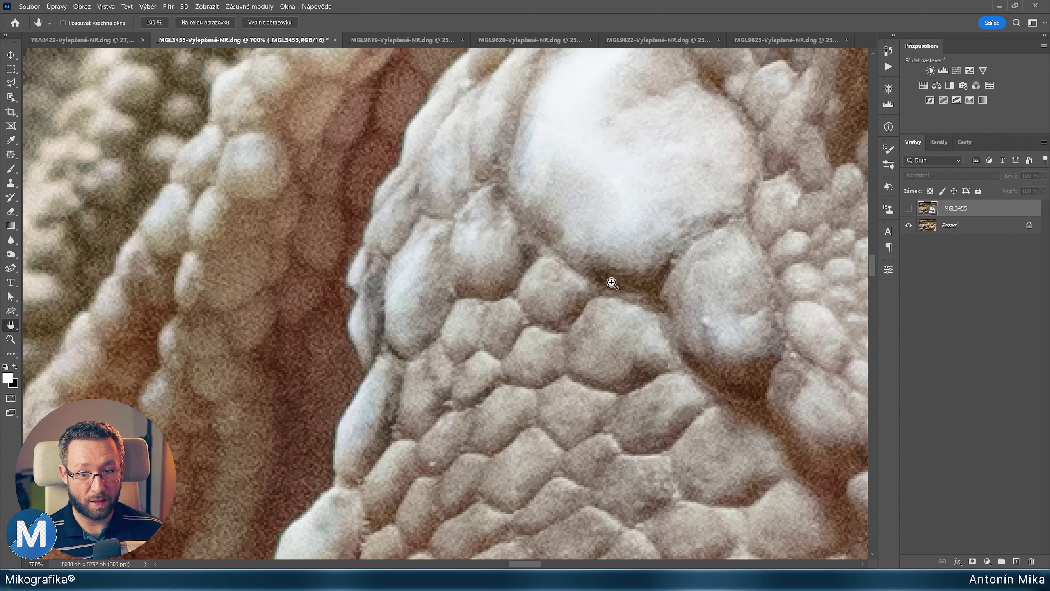
pyautogui.hotkey('ctrl', ',')
pyautogui.hotkey('ctrl', ',')
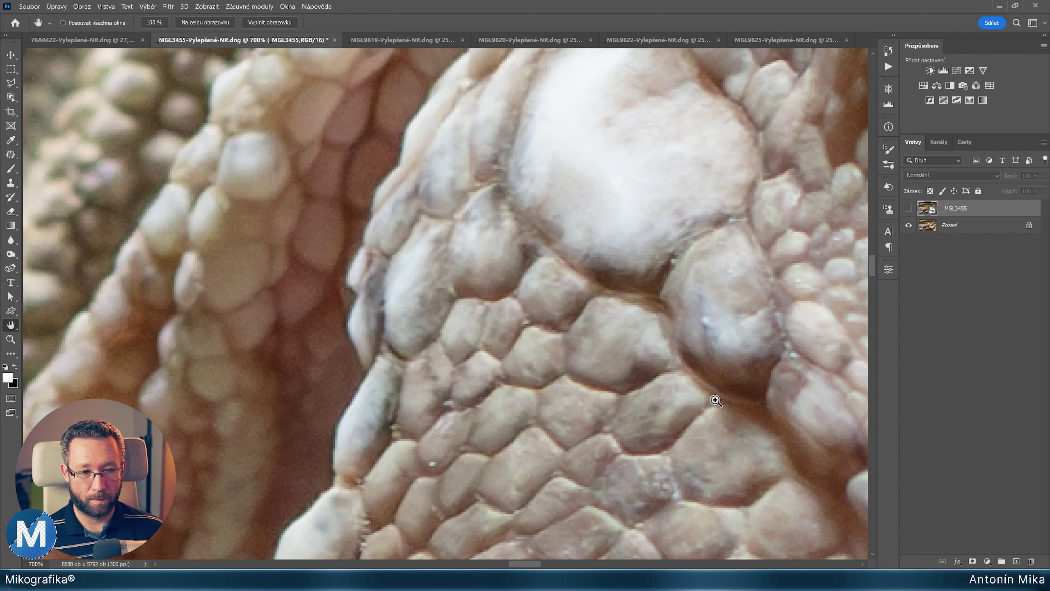
pyautogui.hotkey('ctrl', ',')
pyautogui.hotkey('ctrl', ',')
pyautogui.hotkey('ctrl', ',')
pyautogui.hotkey('ctrl', ',')
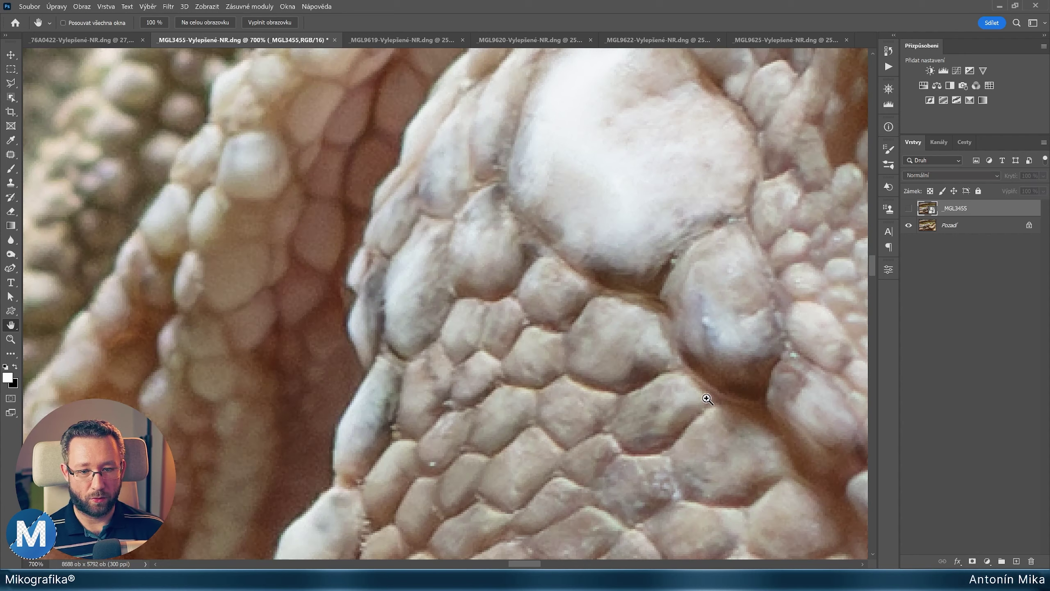
pyautogui.hotkey('ctrl', ',')
pyautogui.hotkey('ctrl', ',')
pyautogui.hotkey('ctrl', ',')
pyautogui.hotkey('ctrl', ',')
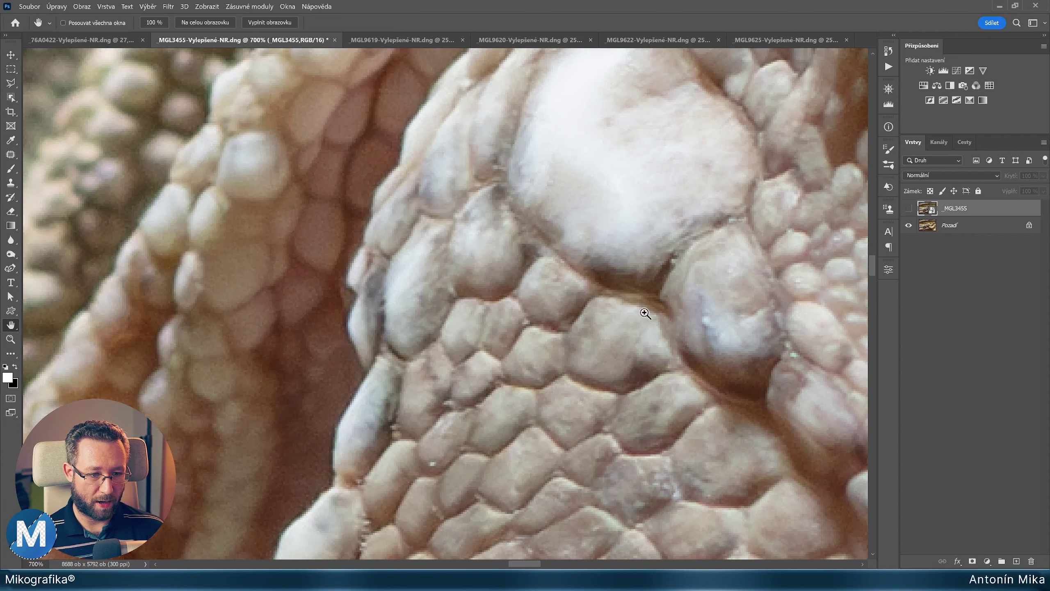
pyautogui.hotkey('ctrl', ',')
pyautogui.hotkey('ctrl', ',')
pyautogui.hotkey('ctrl', ',')
pyautogui.hotkey('ctrl', ',')
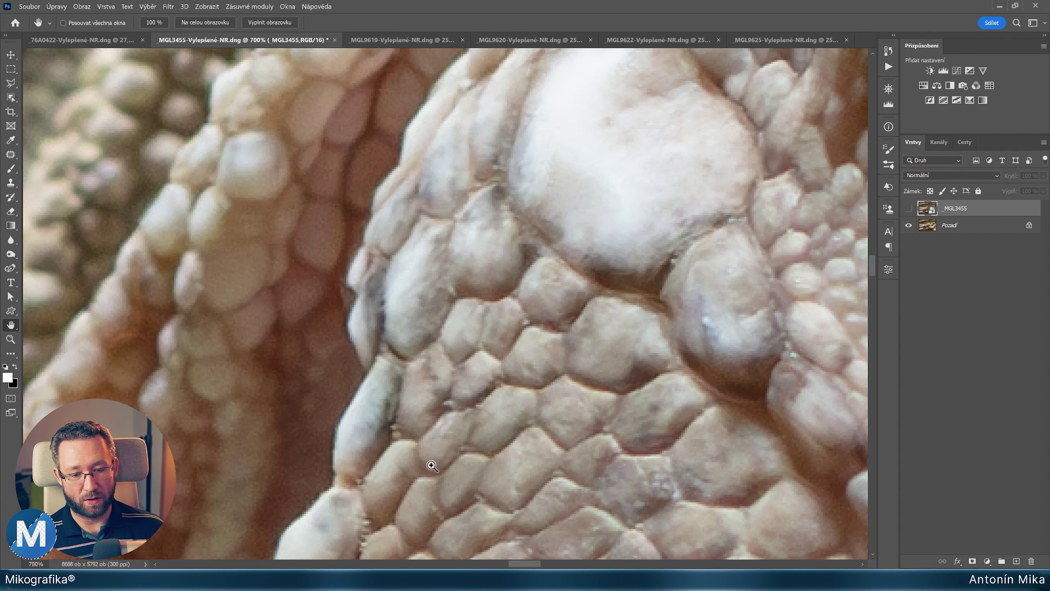
pyautogui.hotkey('ctrl', ',')
pyautogui.hotkey('ctrl', ',')
pyautogui.moveTo(149, 178); pyautogui.dragTo(614, 230)
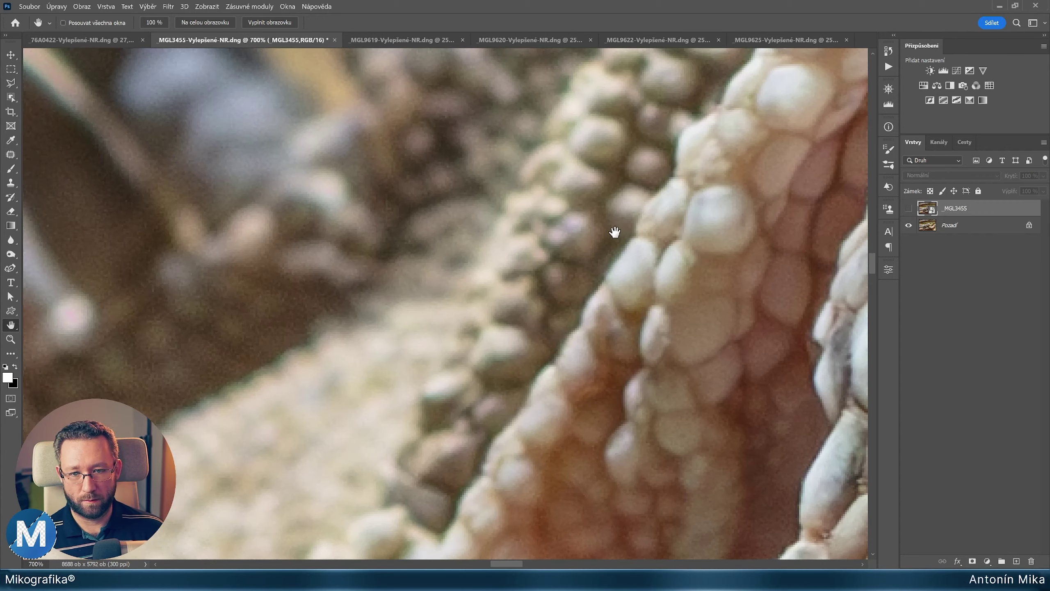
pyautogui.hotkey('ctrl', ',')
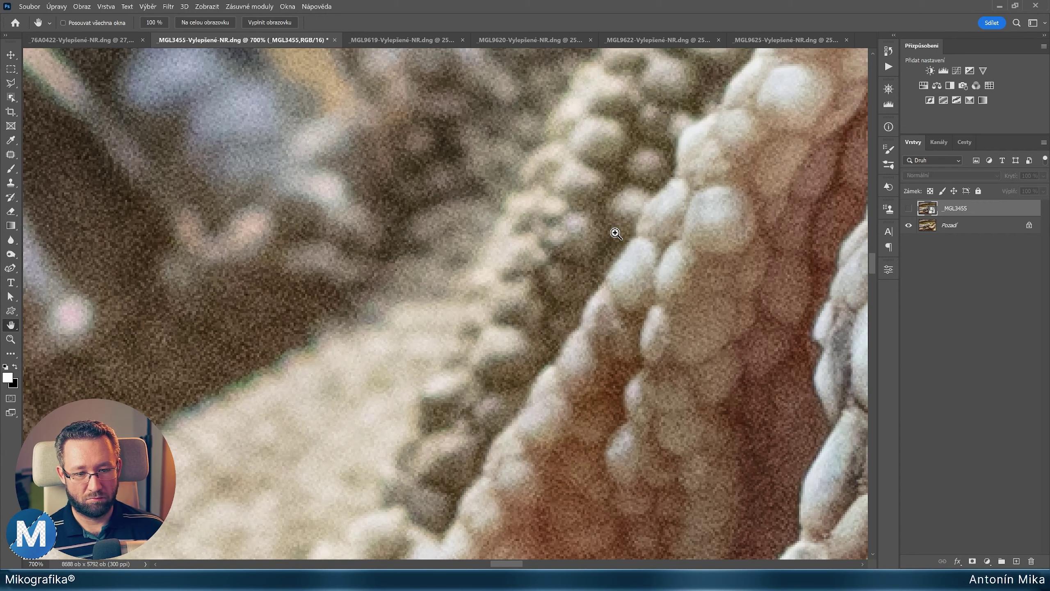
pyautogui.hotkey('ctrl', ',')
pyautogui.hotkey('ctrl', ',')
pyautogui.hotkey('ctrl', ',')
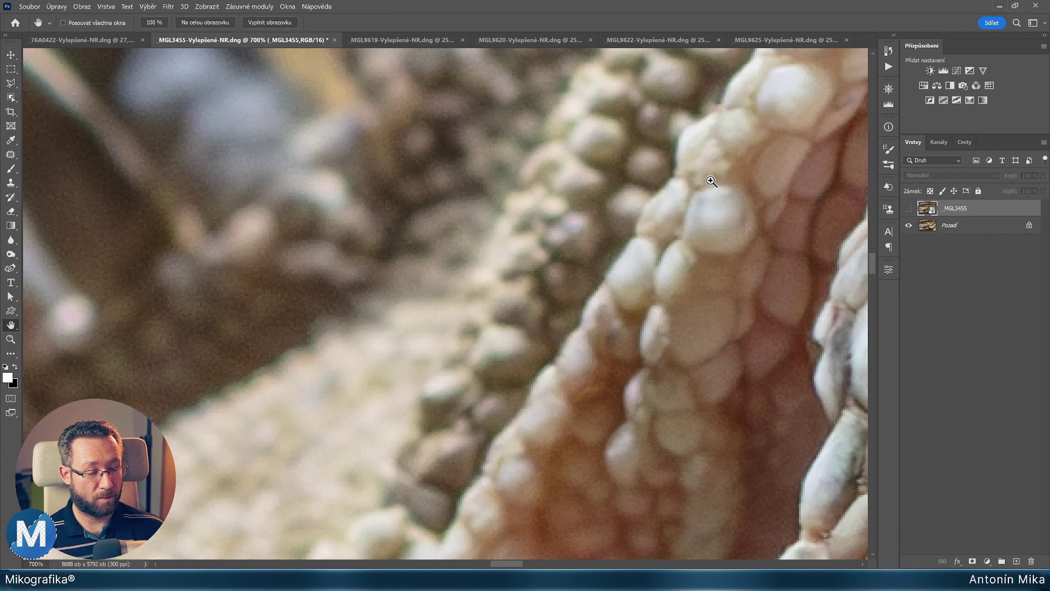
pyautogui.hotkey('ctrl', ',')
pyautogui.hotkey('ctrl', ',')
pyautogui.hotkey('ctrl', ',')
pyautogui.hotkey('ctrl', '0')
# - Zoom into the iguana photo and toggle the noisy _MGL3455 layer, including over the log
pyautogui.scroll(3, 445, 281)
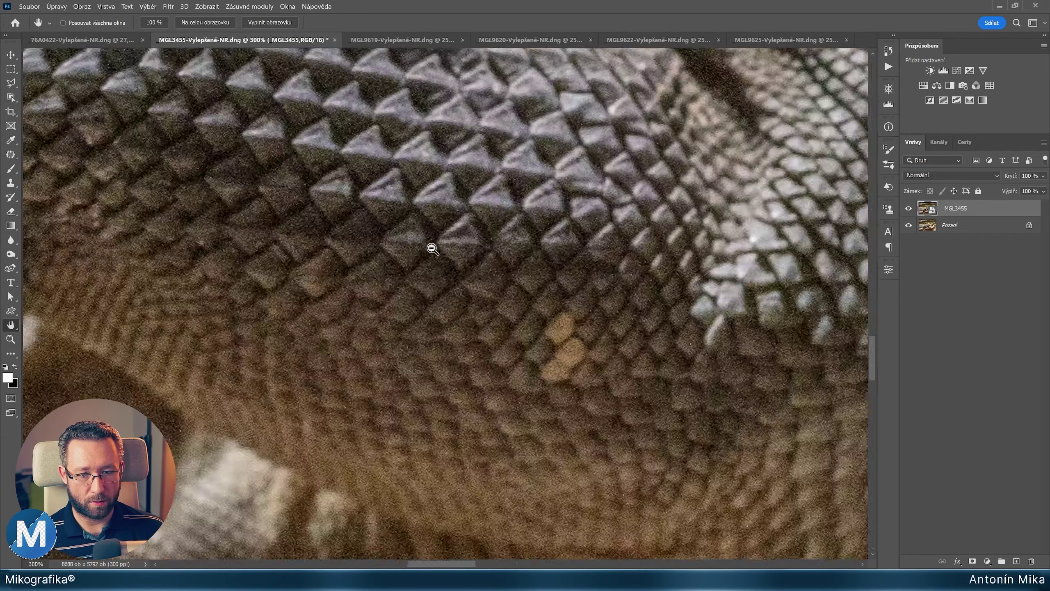
pyautogui.scroll(2, 434, 242)
pyautogui.scroll(2, 413, 272)
pyautogui.scroll(1, 536, 197)
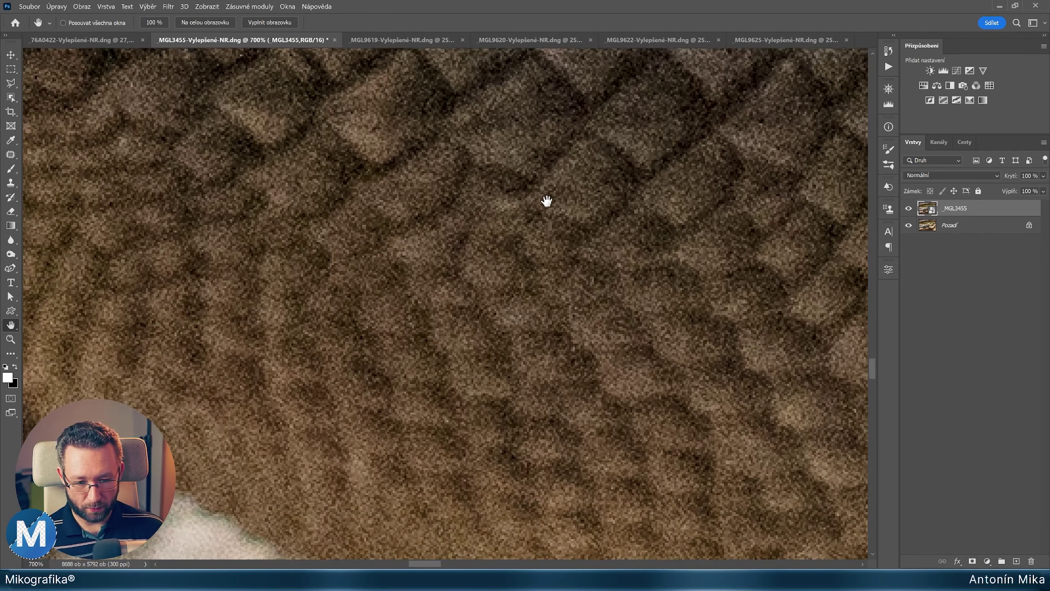
pyautogui.hotkey('ctrl', ',')
pyautogui.hotkey('ctrl', ',')
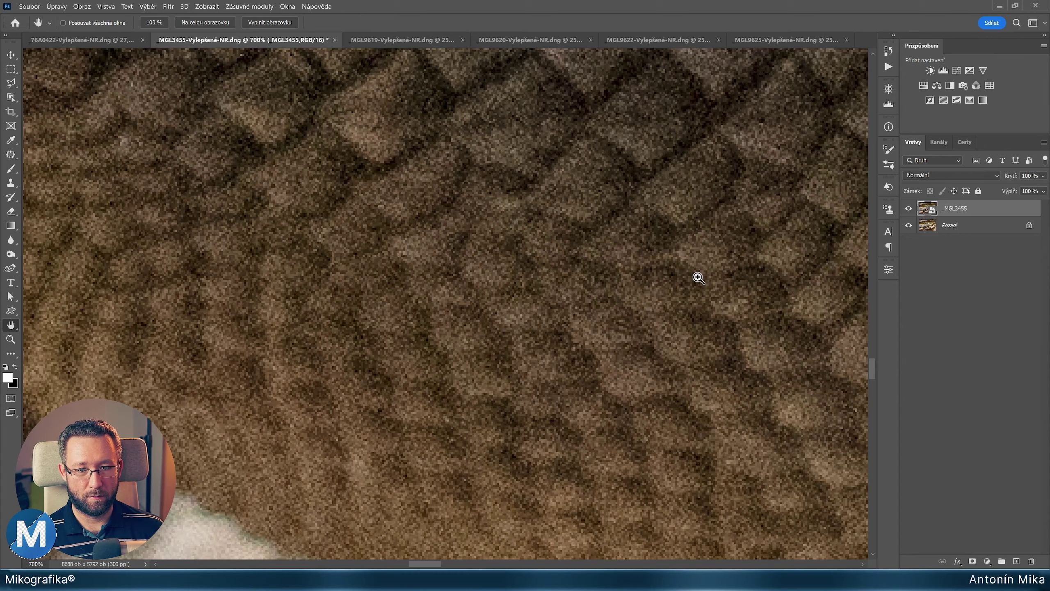
pyautogui.hotkey('ctrl', ',')
pyautogui.hotkey('ctrl', ',')
pyautogui.hotkey('ctrl', ',')
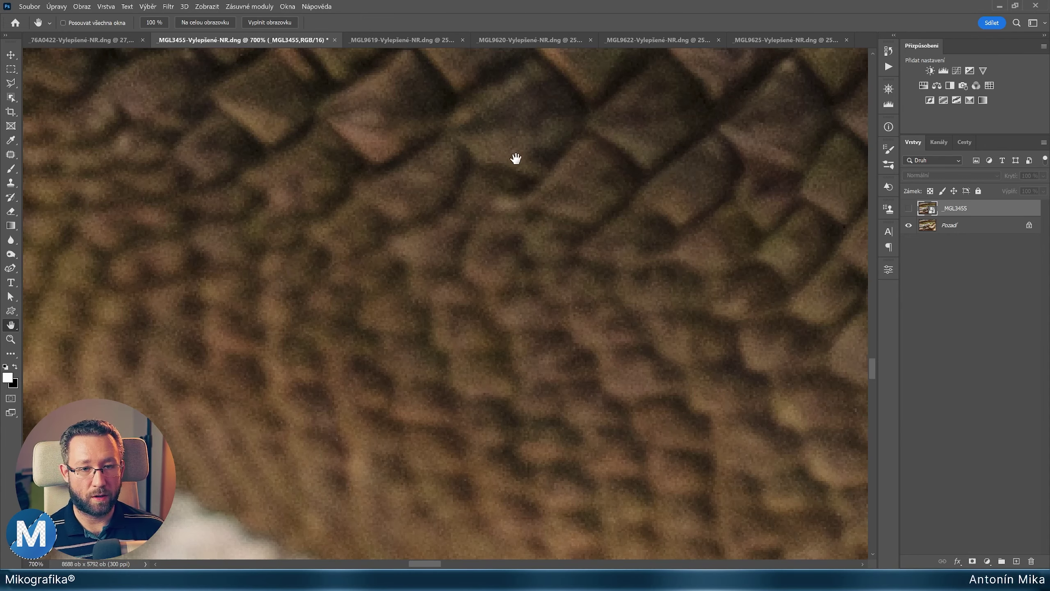
pyautogui.scroll(-5, 430, 212)
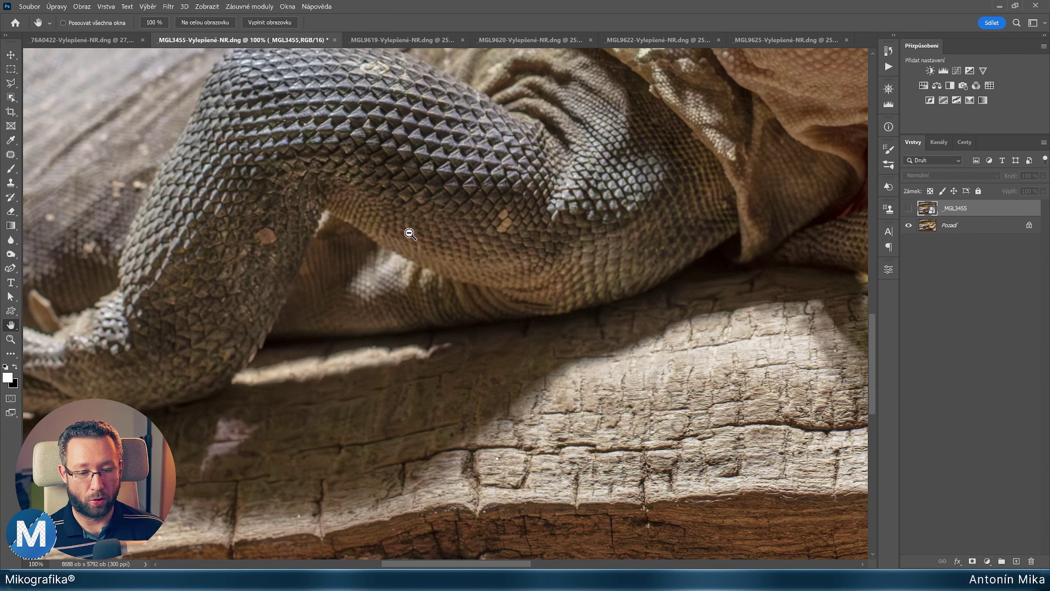
pyautogui.scroll(-3, 408, 237)
pyautogui.moveTo(429, 336); pyautogui.dragTo(462, 323)
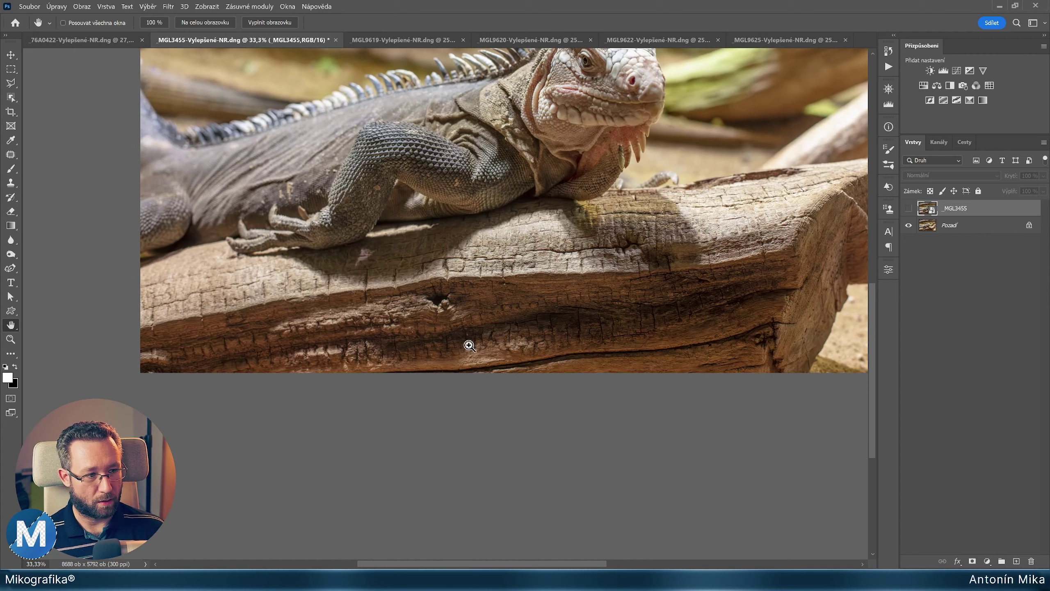
pyautogui.hotkey('ctrl', ',')
pyautogui.hotkey('ctrl', ',')
# - Compare the wood's noisy and denoised versions, leave the original hidden, and fit at 31.6%
pyautogui.scroll(6, 562, 282)
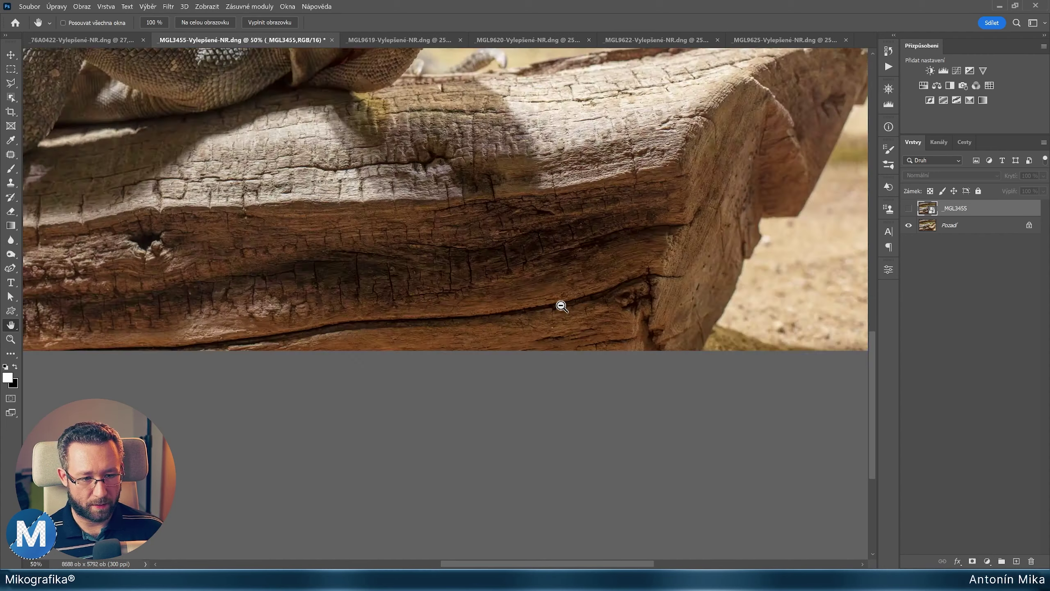
pyautogui.scroll(1, 543, 292)
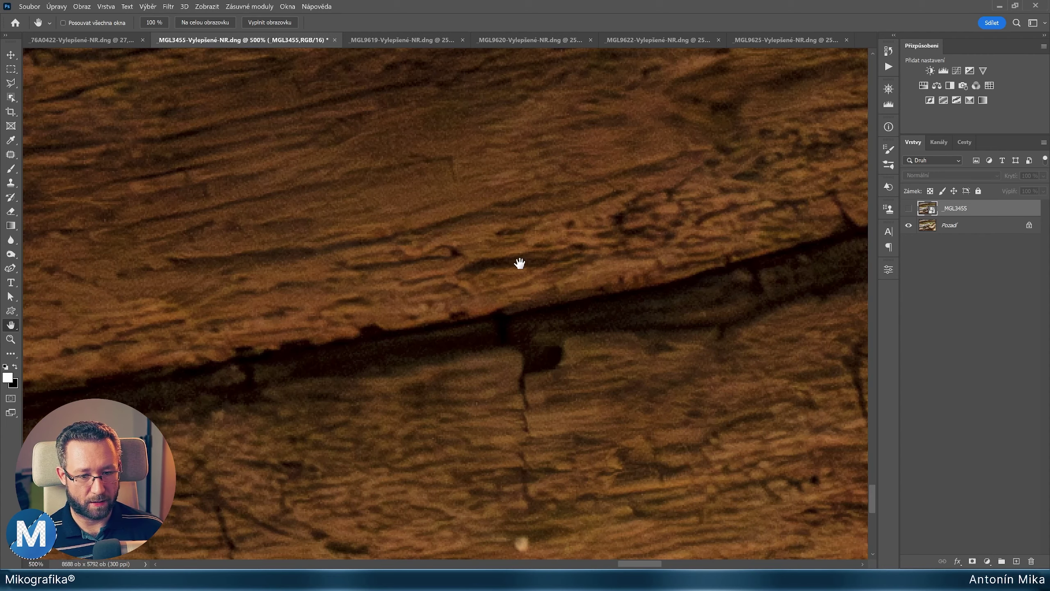
pyautogui.scroll(1, 521, 262)
pyautogui.scroll(1, 535, 253)
pyautogui.hotkey('ctrl', ',')
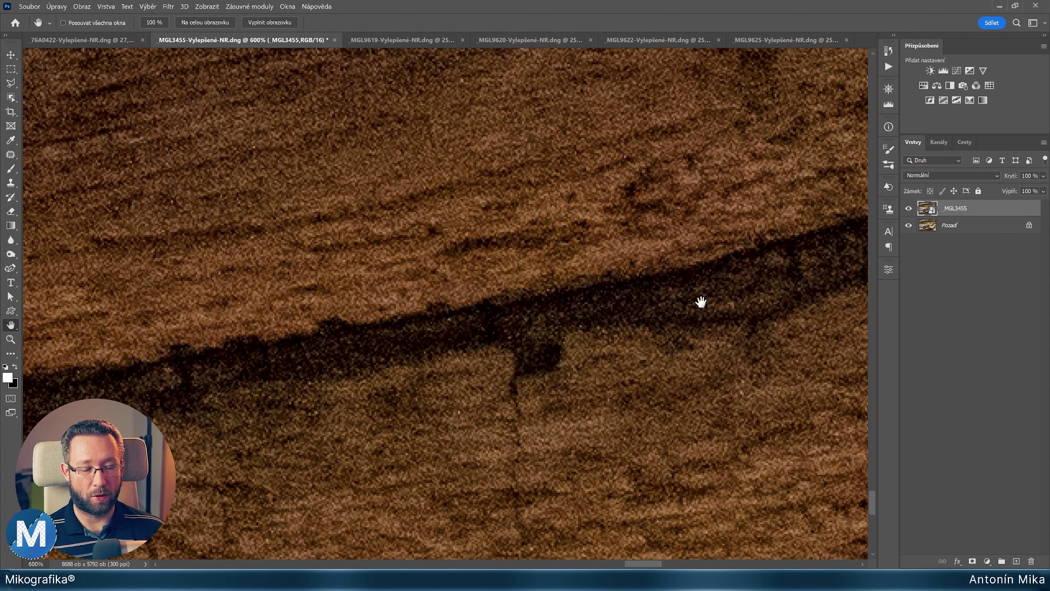
pyautogui.hotkey('ctrl', ',')
pyautogui.hotkey('ctrl', ',')
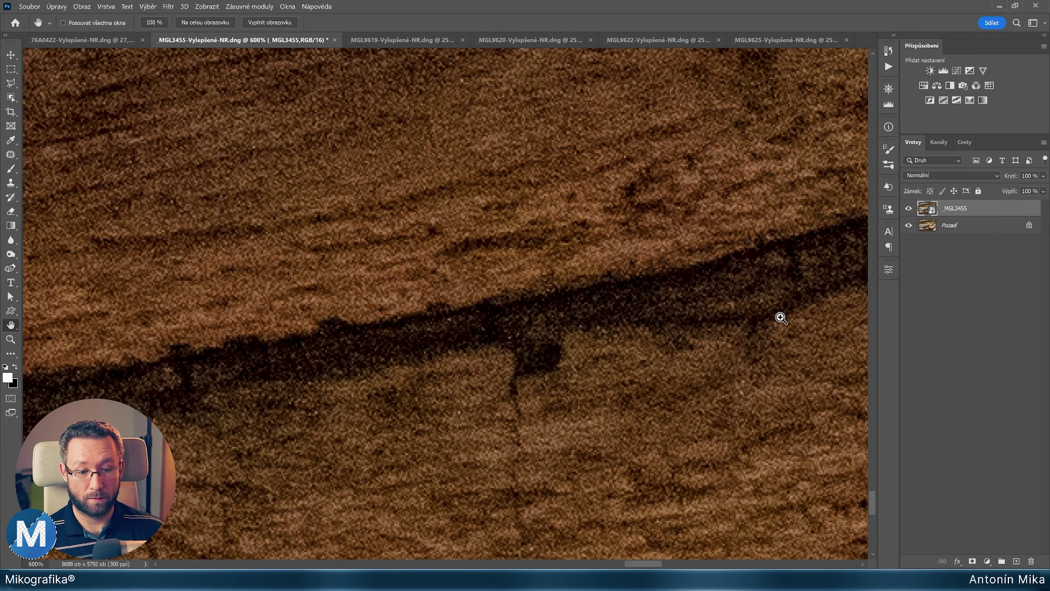
pyautogui.hotkey('ctrl', ',')
pyautogui.hotkey('ctrl', ',')
pyautogui.hotkey('ctrl', ',')
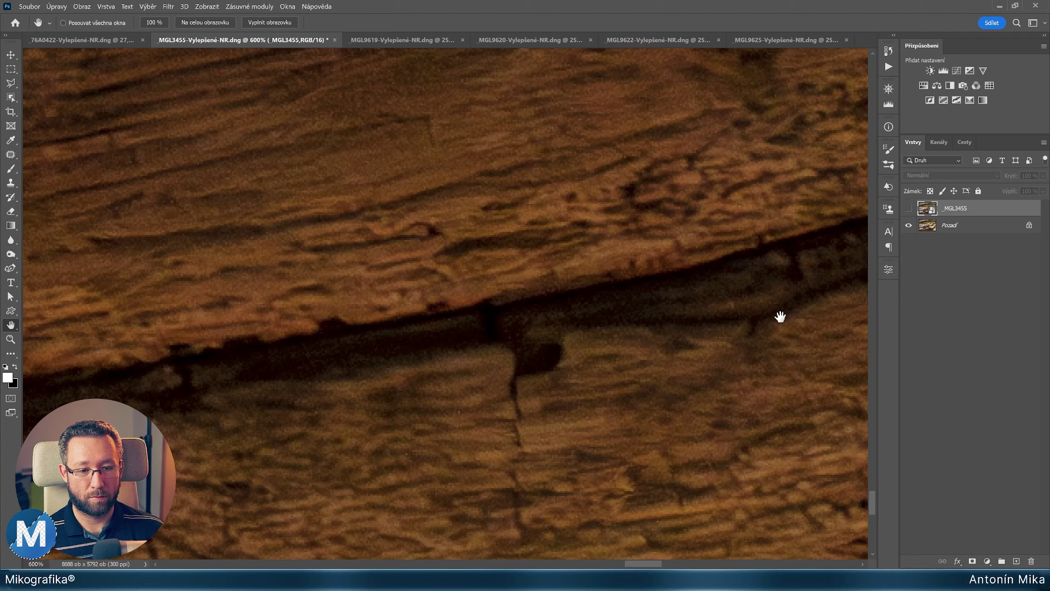
pyautogui.hotkey('ctrl', '0')
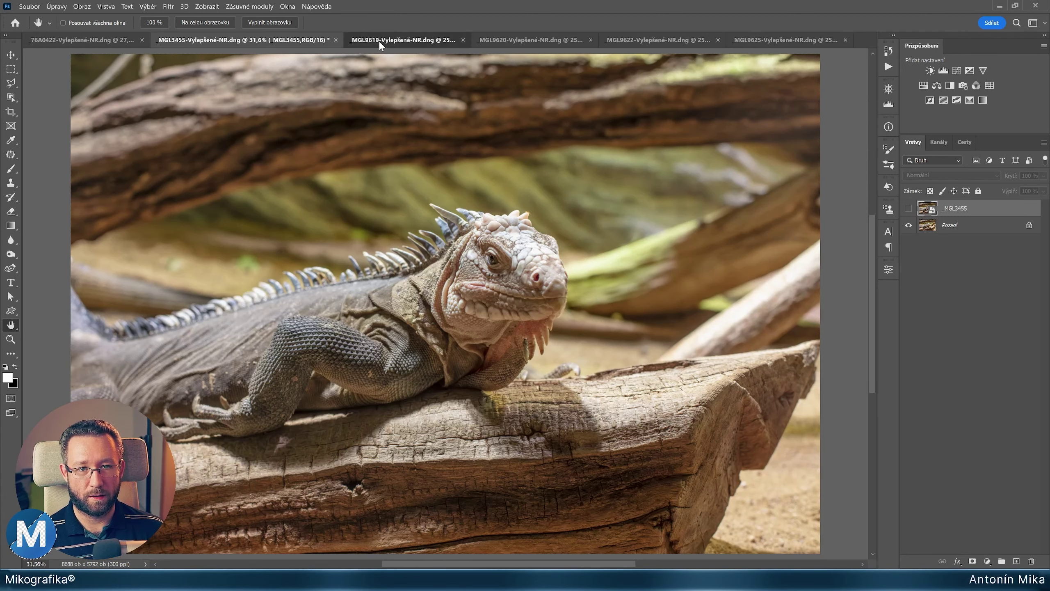
# - Switch to the open-book MGL9619 photo, zoom into the left page and hide the noisy original
pyautogui.click(379, 40)
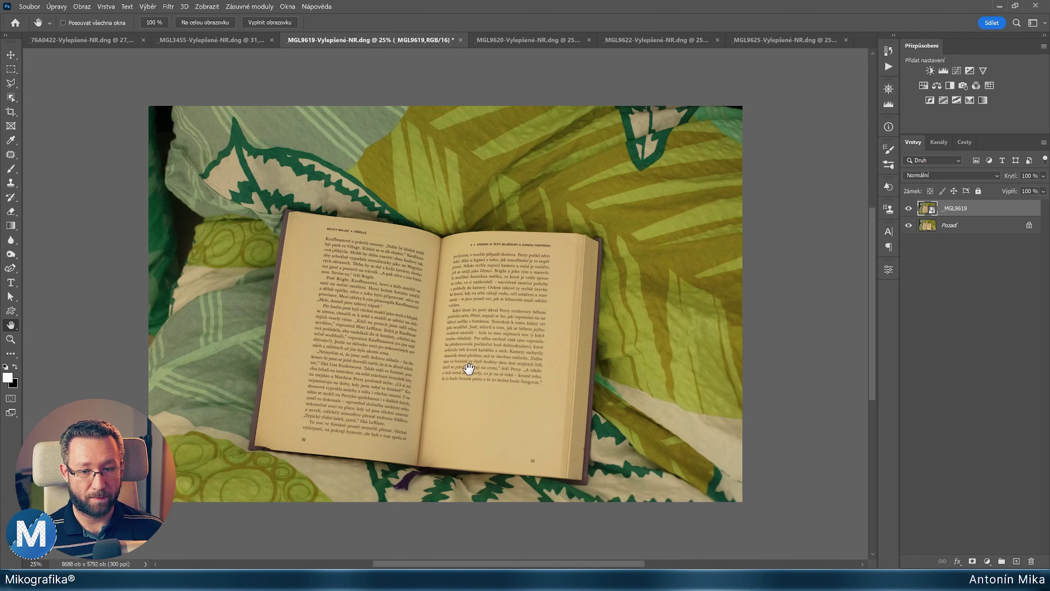
pyautogui.keyDown('ctrl'); pyautogui.click(350, 256); pyautogui.keyUp('ctrl')
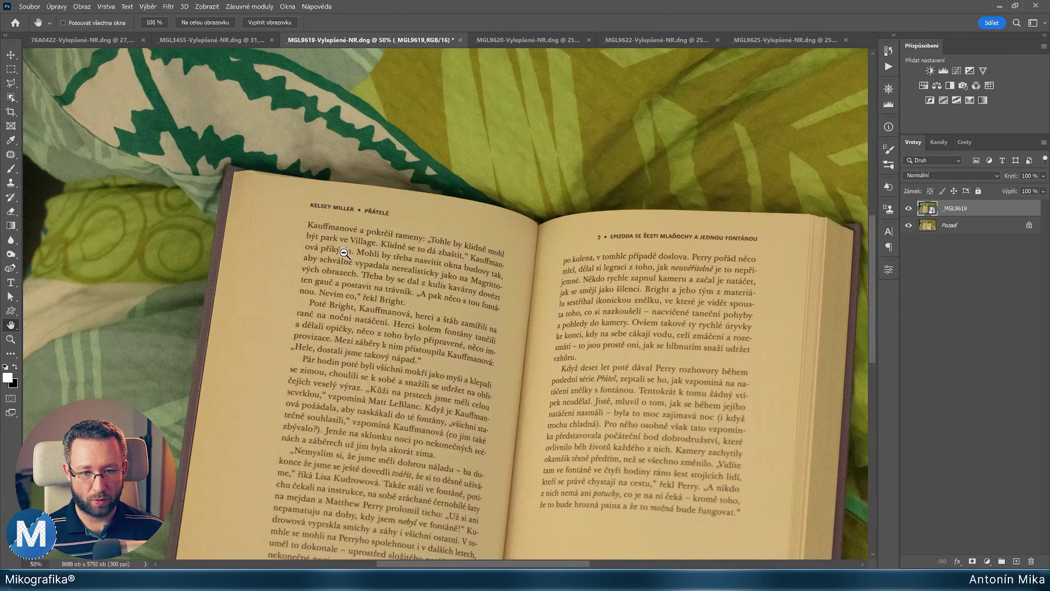
pyautogui.moveTo(509, 439); pyautogui.dragTo(476, 269)
pyautogui.scroll(3, 404, 249)
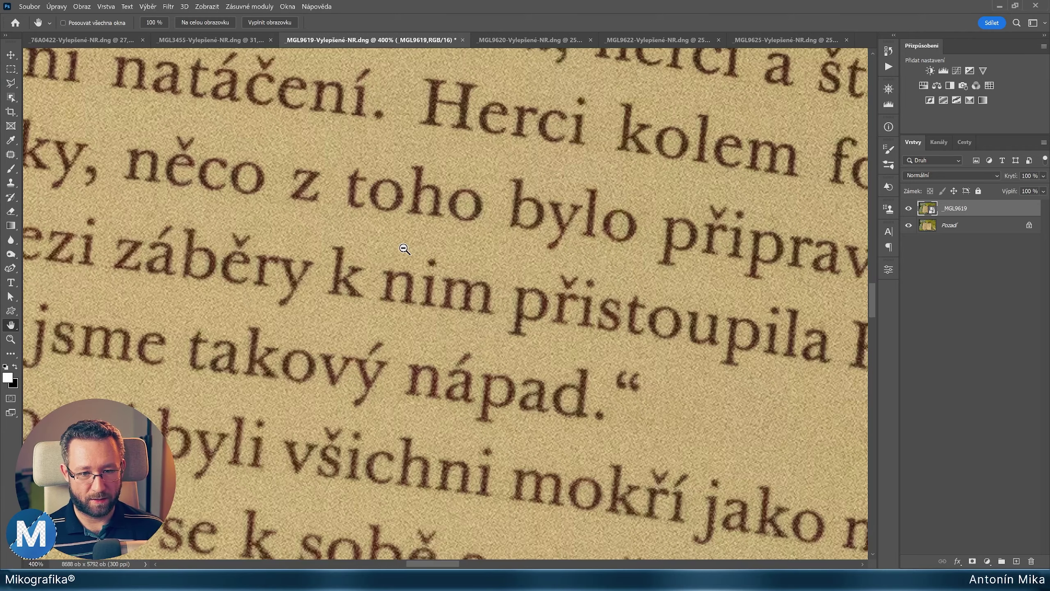
pyautogui.hotkey('ctrl', ',')
# - Pan through text passages to the word Kauffmanové, flipping the noisy layer to compare
pyautogui.moveTo(664, 277); pyautogui.dragTo(215, 141)
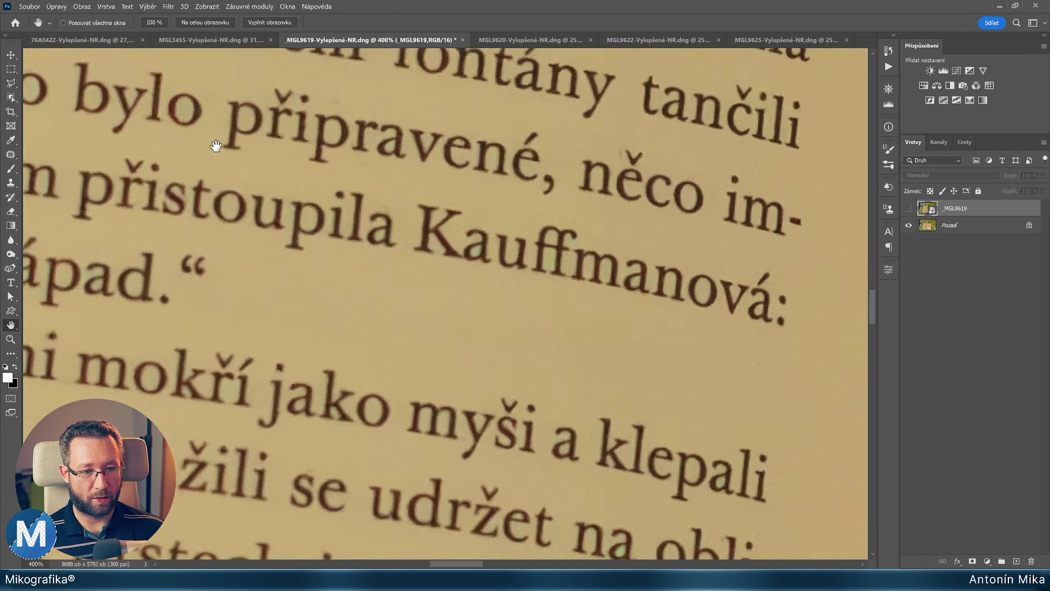
pyautogui.moveTo(451, 258); pyautogui.dragTo(543, 247)
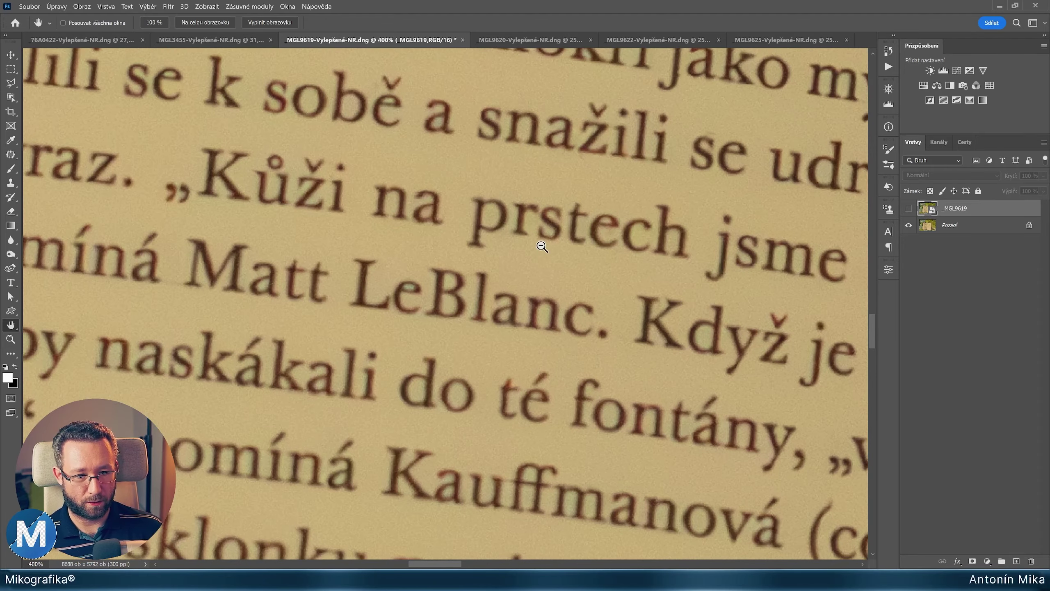
pyautogui.moveTo(509, 188); pyautogui.dragTo(329, 178)
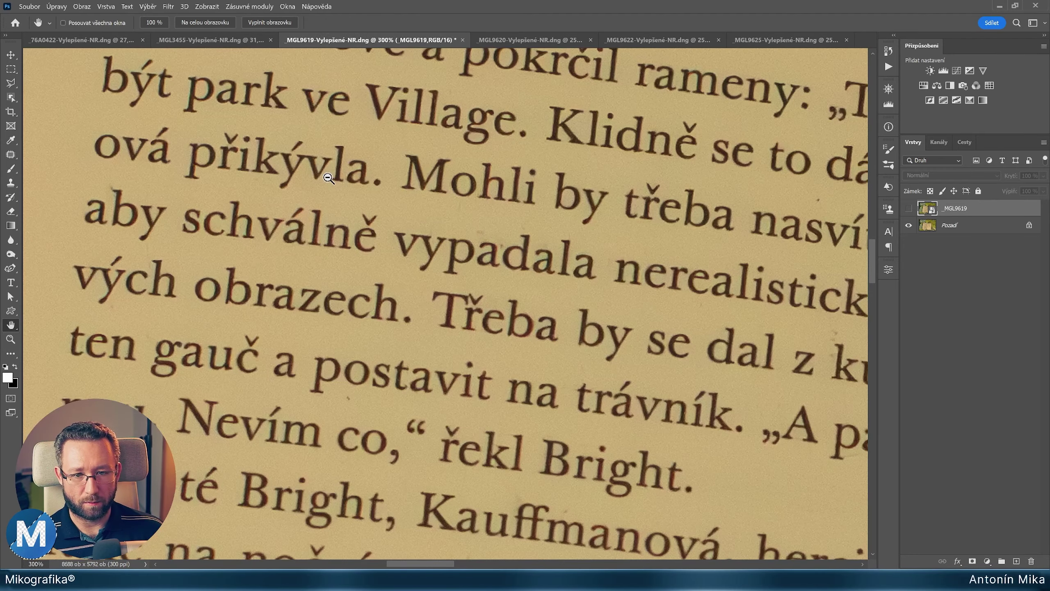
pyautogui.scroll(1, 329, 179)
pyautogui.scroll(1, 281, 145)
pyautogui.scroll(1, 568, 312)
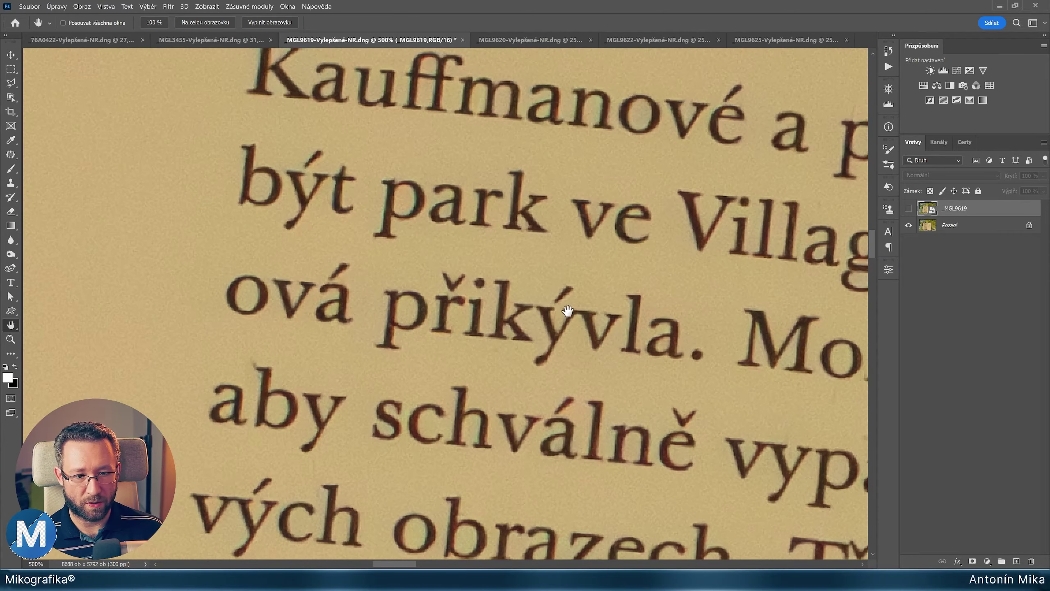
pyautogui.scroll(1, 553, 277)
pyautogui.hotkey('ctrl', ',')
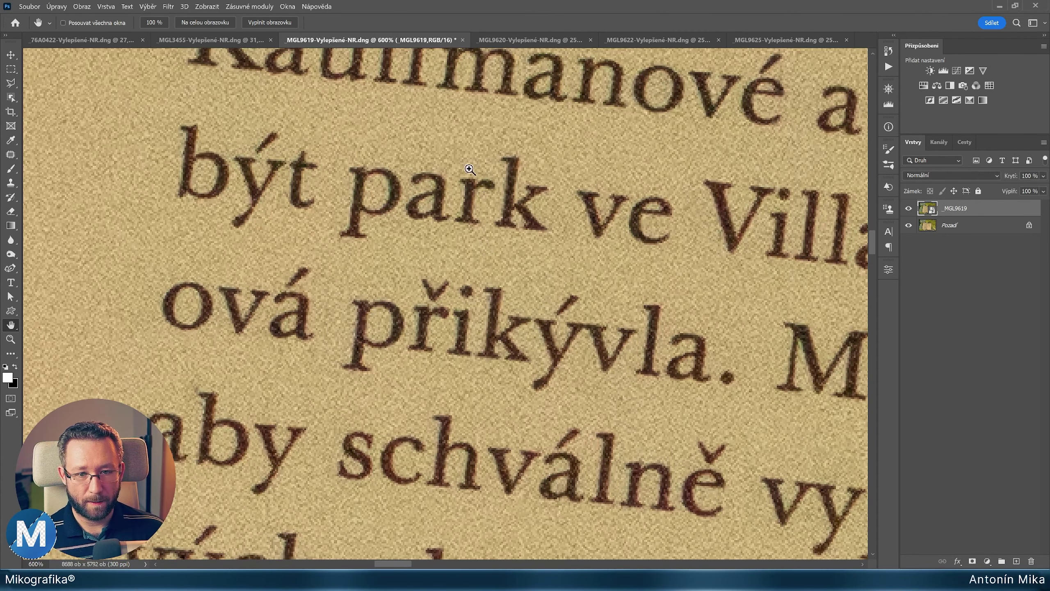
pyautogui.scroll(5, 420, 323)
pyautogui.scroll(1, 420, 323)
pyautogui.moveTo(445, 329); pyautogui.dragTo(460, 194)
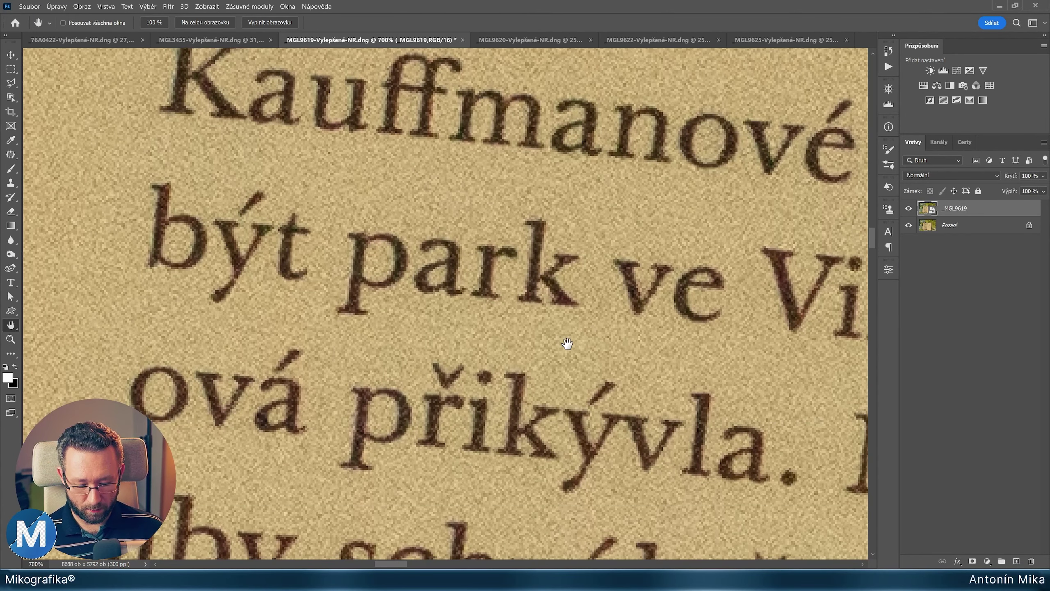
pyautogui.hotkey('ctrl', ',')
pyautogui.hotkey('ctrl', ',')
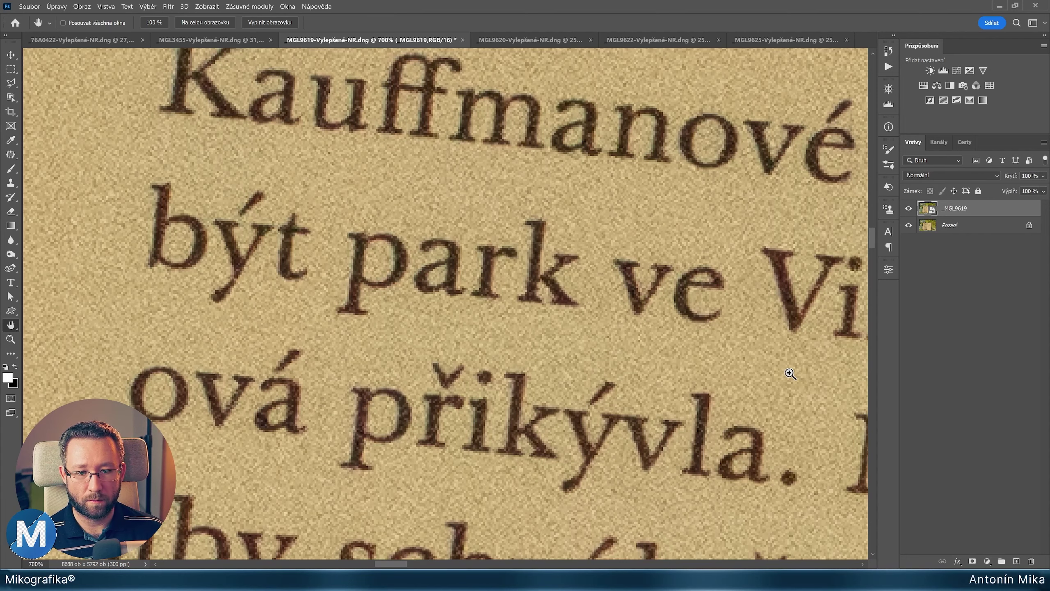
pyautogui.hotkey('ctrl', ',')
pyautogui.hotkey('ctrl', ',')
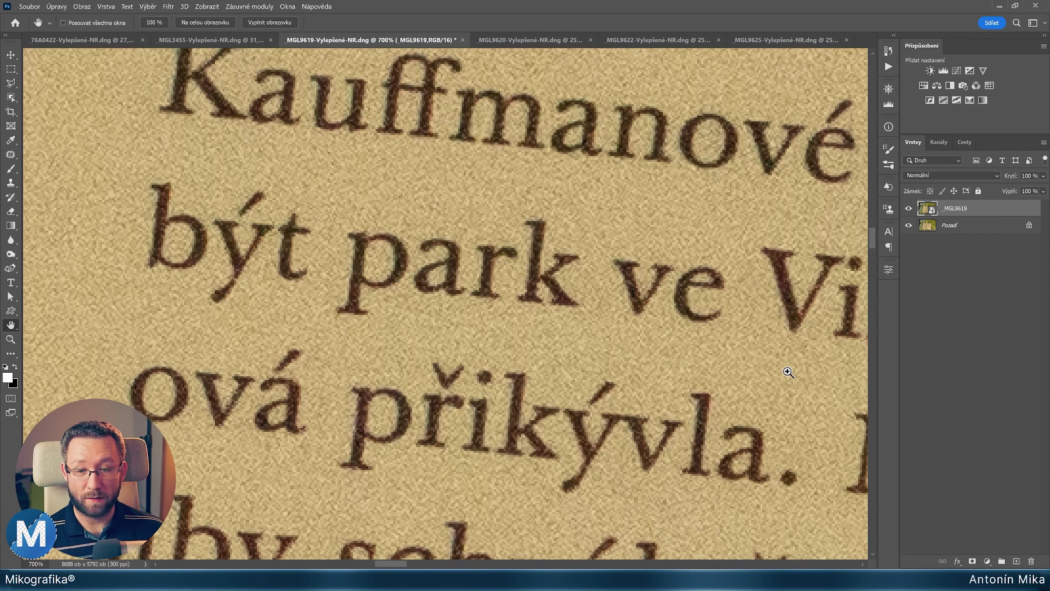
pyautogui.hotkey('ctrl', ',')
pyautogui.hotkey('ctrl', ',')
pyautogui.hotkey('ctrl', ',')
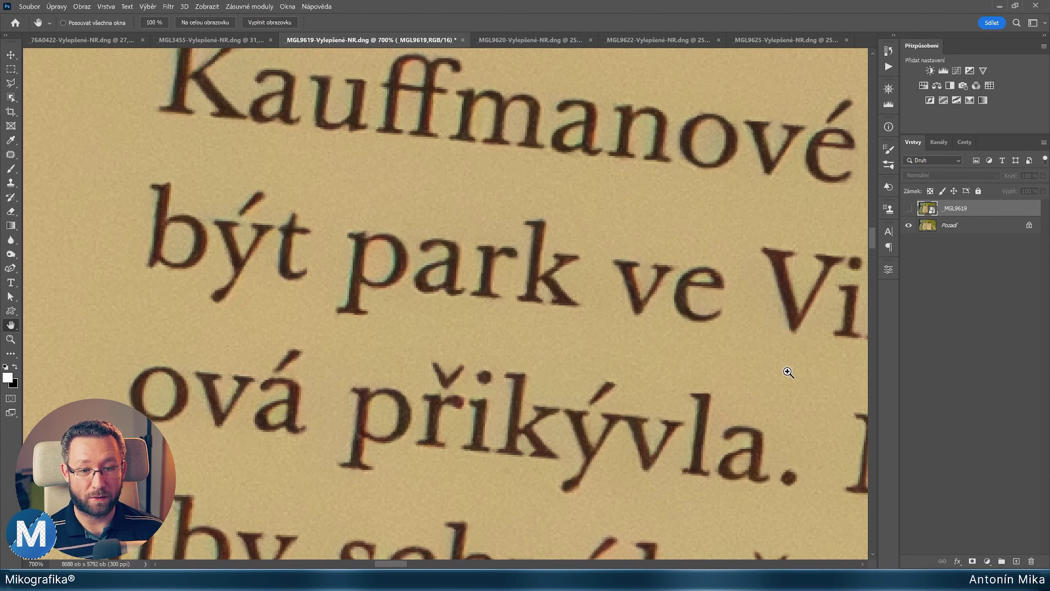
pyautogui.hotkey('ctrl', ',')
pyautogui.hotkey('ctrl', ',')
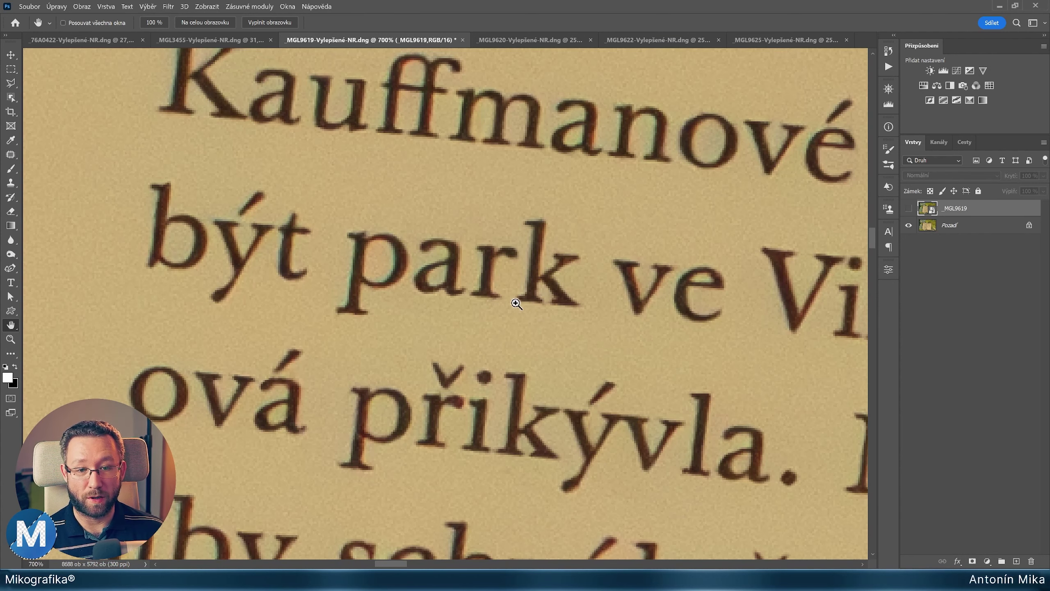
pyautogui.hotkey('ctrl', ',')
pyautogui.hotkey('ctrl', ',')
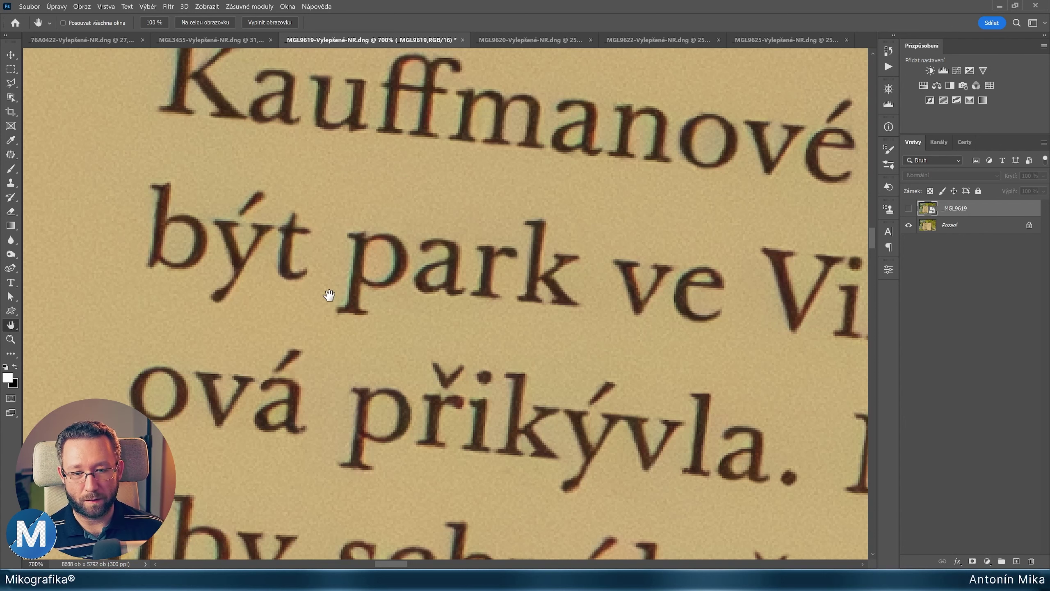
# - Move to the page's left edge and keep flickering the noisy layer against the denoised page
pyautogui.moveTo(502, 189); pyautogui.dragTo(497, 197)
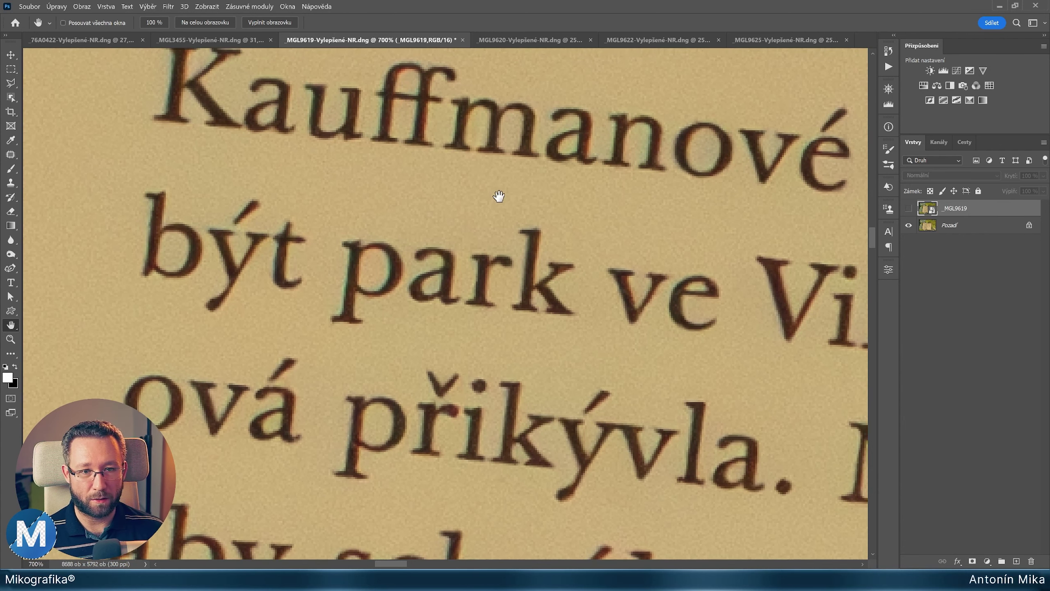
pyautogui.hotkey('ctrl', ',')
pyautogui.hotkey('ctrl', ',')
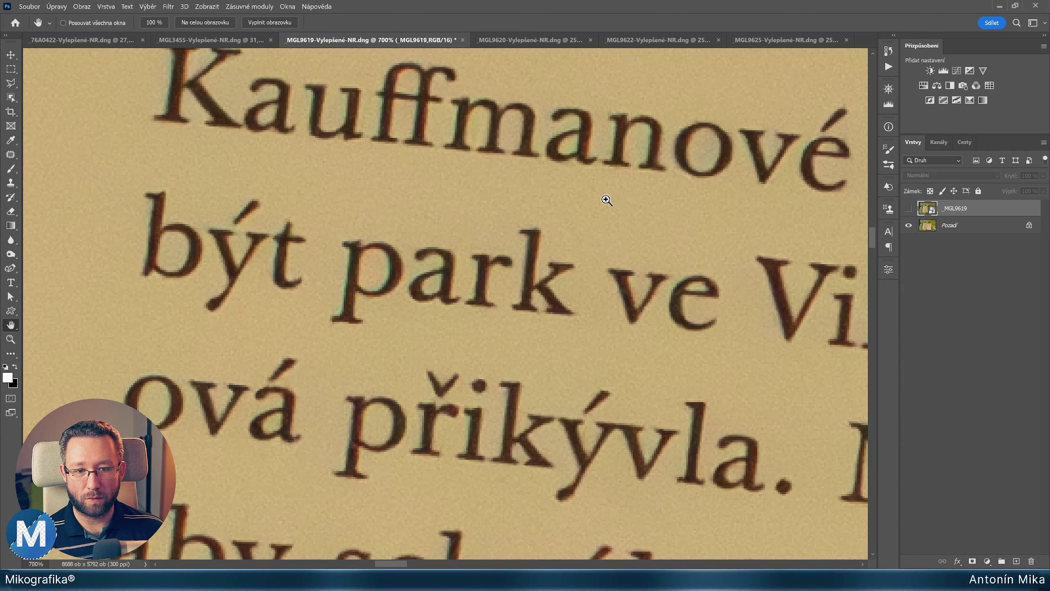
pyautogui.hotkey('ctrl', ',')
pyautogui.hotkey('ctrl', ',')
pyautogui.hotkey('ctrl', ',')
pyautogui.scroll(-10, 606, 200)
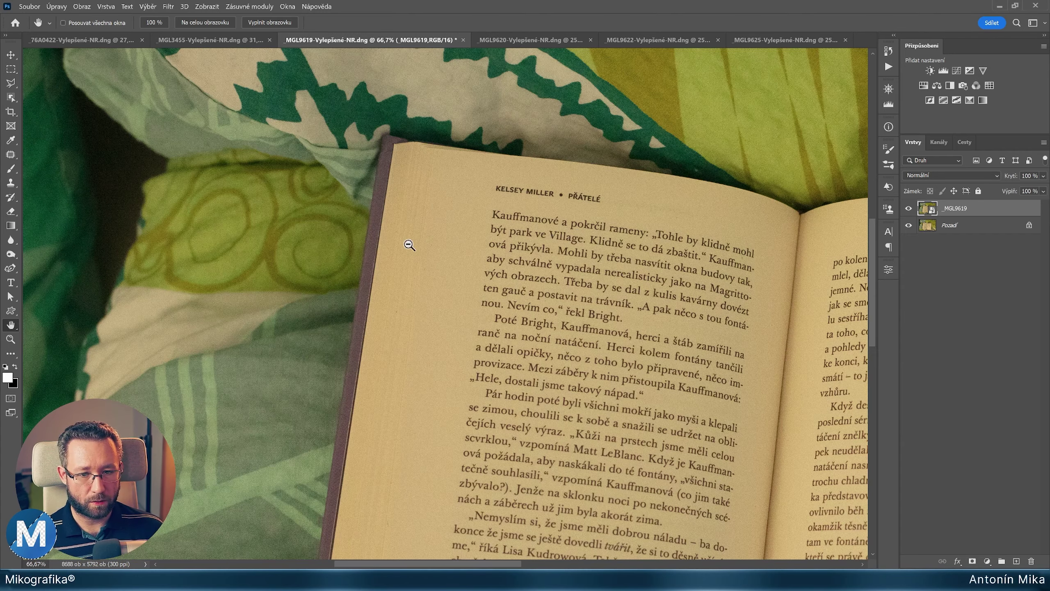
pyautogui.scroll(6, 387, 257)
pyautogui.scroll(1, 387, 257)
pyautogui.scroll(1, 387, 257)
pyautogui.moveTo(387, 253); pyautogui.dragTo(358, 225)
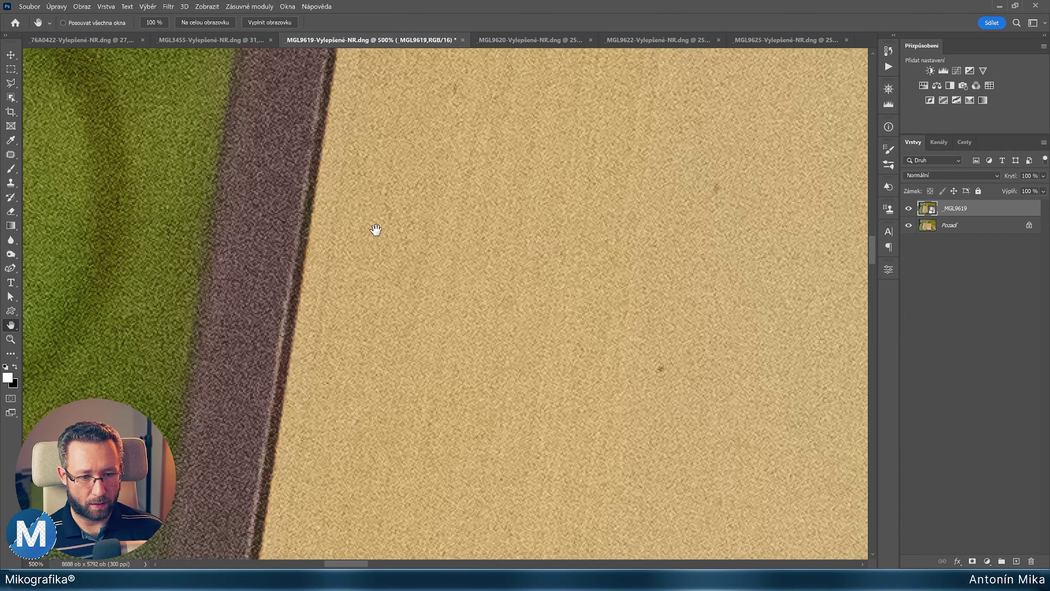
pyautogui.hotkey('ctrl', ',')
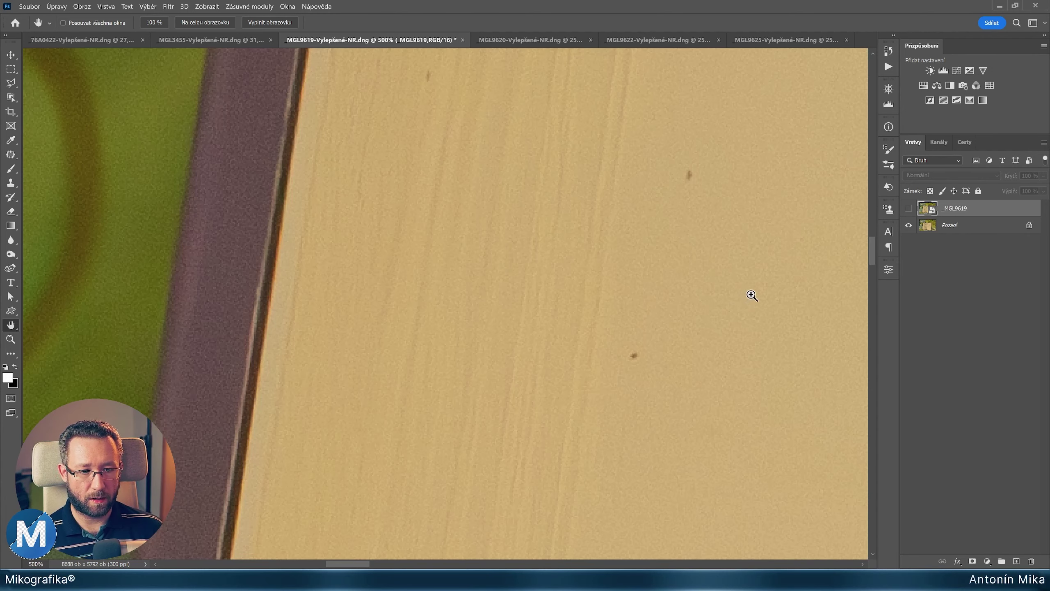
pyautogui.hotkey('ctrl', ',')
pyautogui.hotkey('ctrl', ',')
pyautogui.hotkey('ctrl', ',')
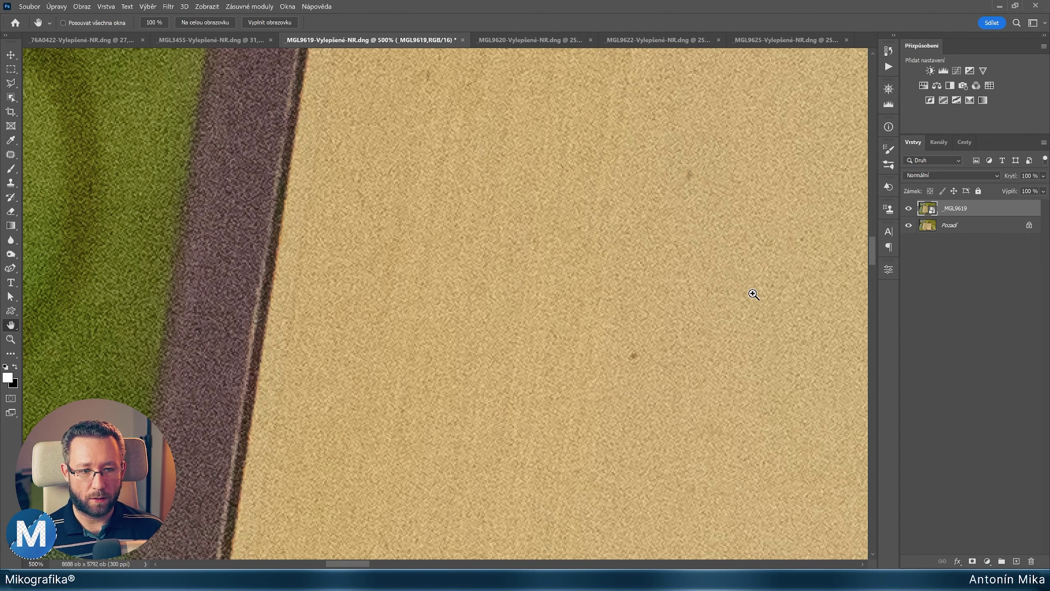
pyautogui.hotkey('ctrl', ',')
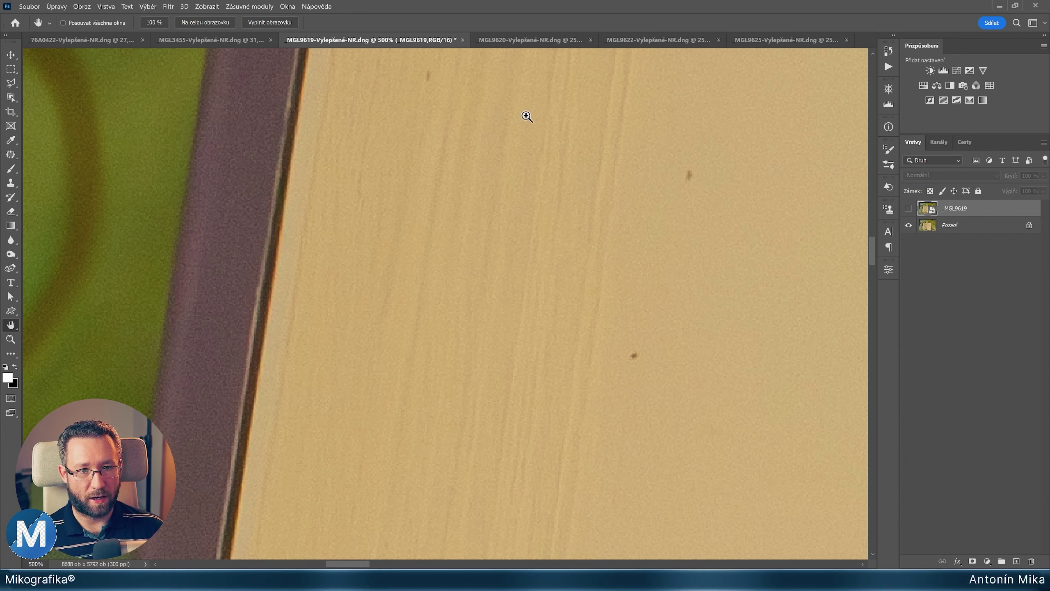
pyautogui.hotkey('ctrl', ',')
pyautogui.hotkey('ctrl', ',')
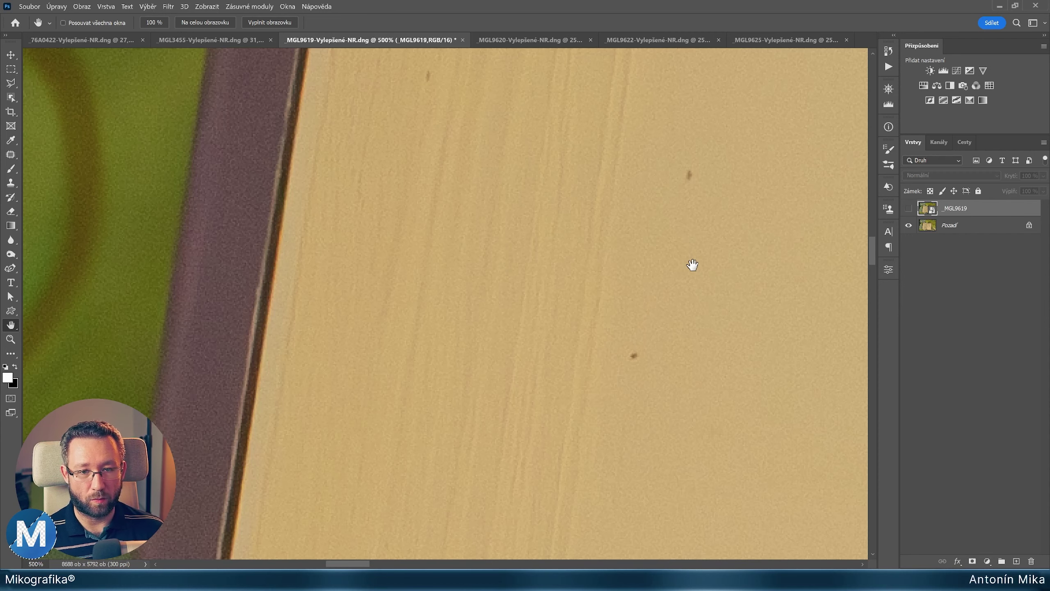
pyautogui.hotkey('ctrl', ',')
pyautogui.hotkey('ctrl', ',')
pyautogui.hotkey('ctrl', ',')
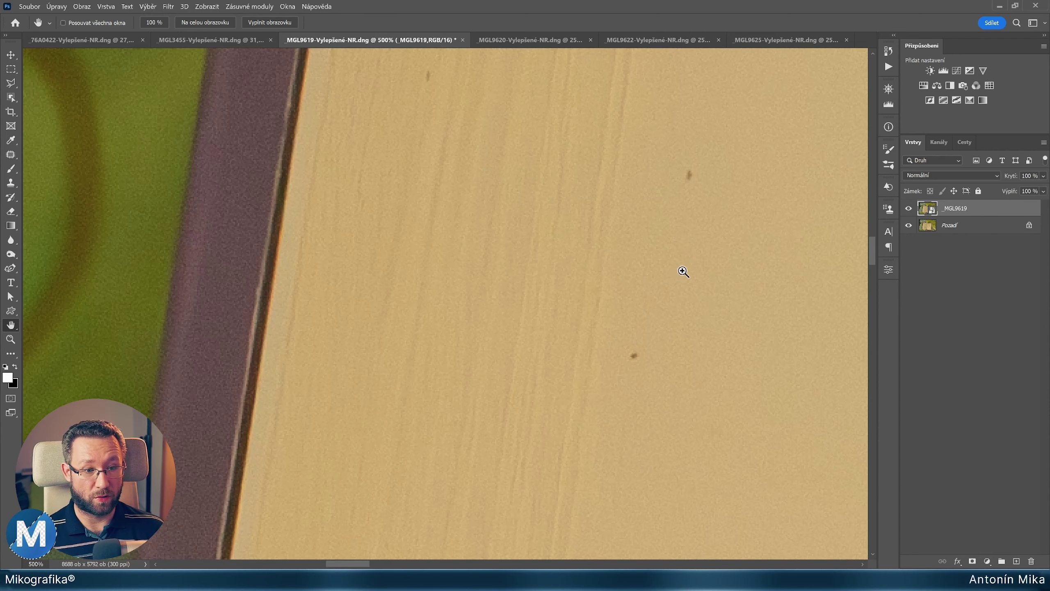
pyautogui.hotkey('ctrl', ',')
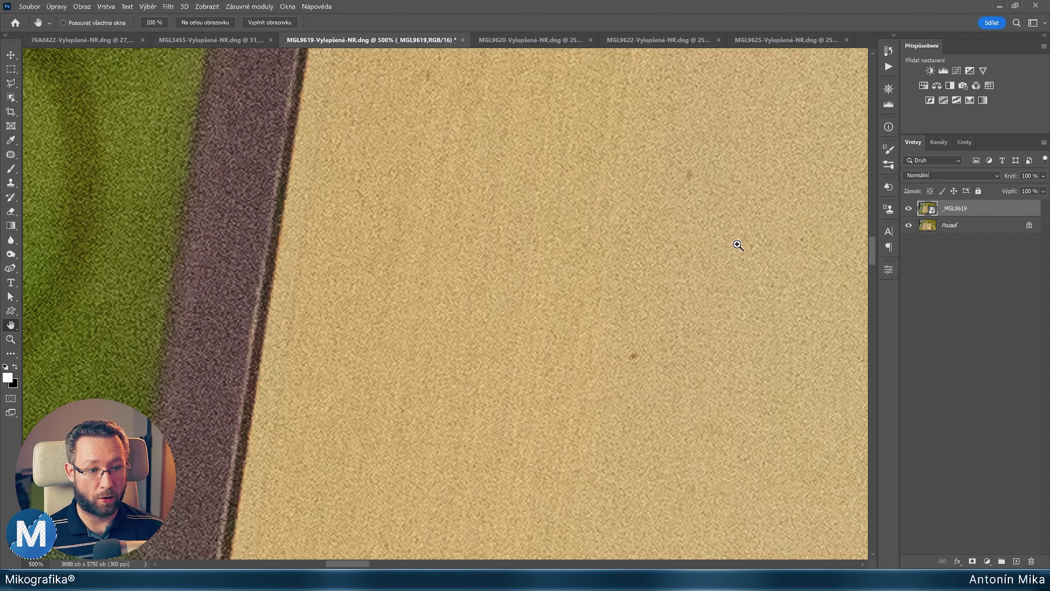
# - Compare the paper texture, leave the noisy MGL9619 layer hidden, and fit the photo at 31.6%
pyautogui.hotkey('ctrl', ',')
pyautogui.hotkey('ctrl', ',')
pyautogui.hotkey('ctrl', ',')
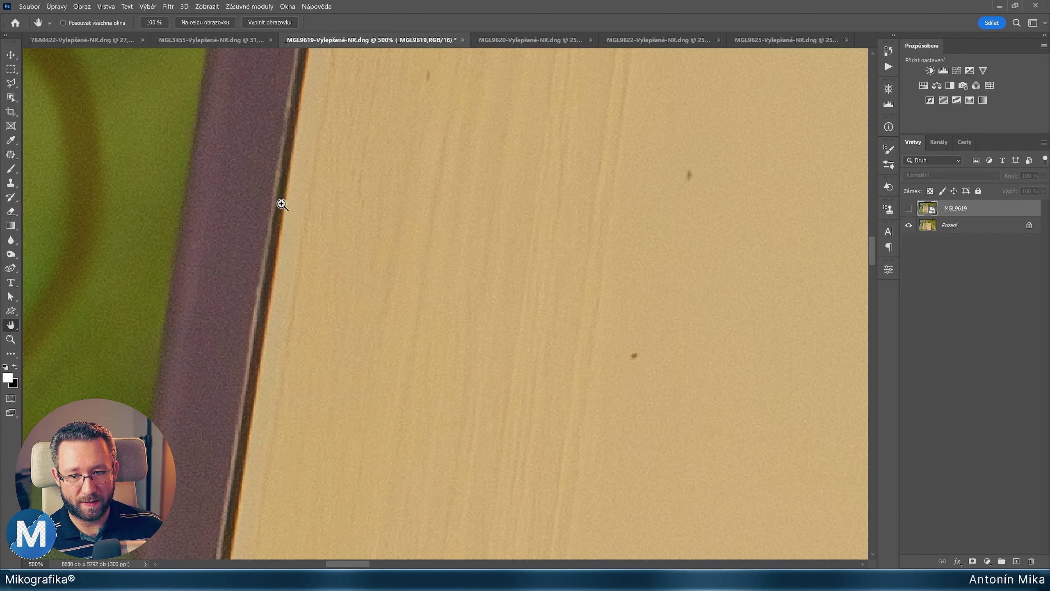
pyautogui.hotkey('ctrl', ',')
pyautogui.hotkey('ctrl', ',')
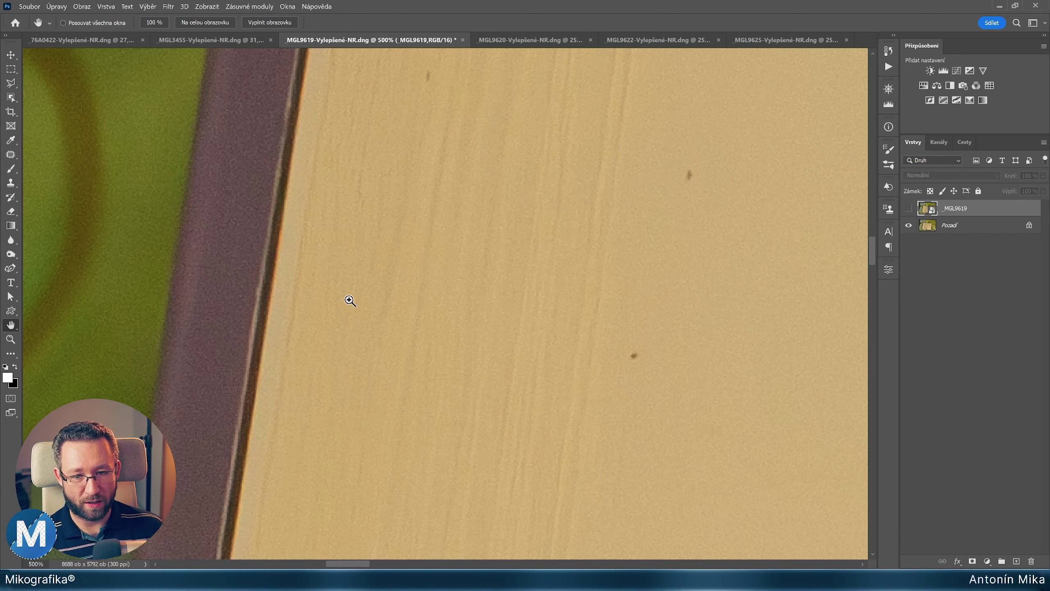
pyautogui.hotkey('ctrl', ',')
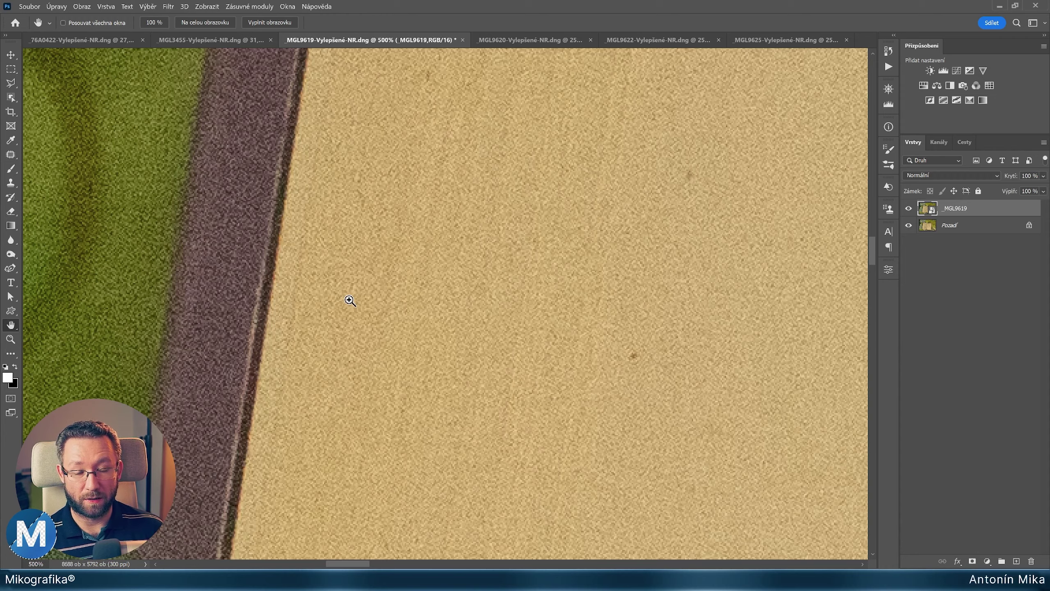
pyautogui.hotkey('ctrl', ',')
pyautogui.hotkey('ctrl', ',')
pyautogui.hotkey('ctrl', ',')
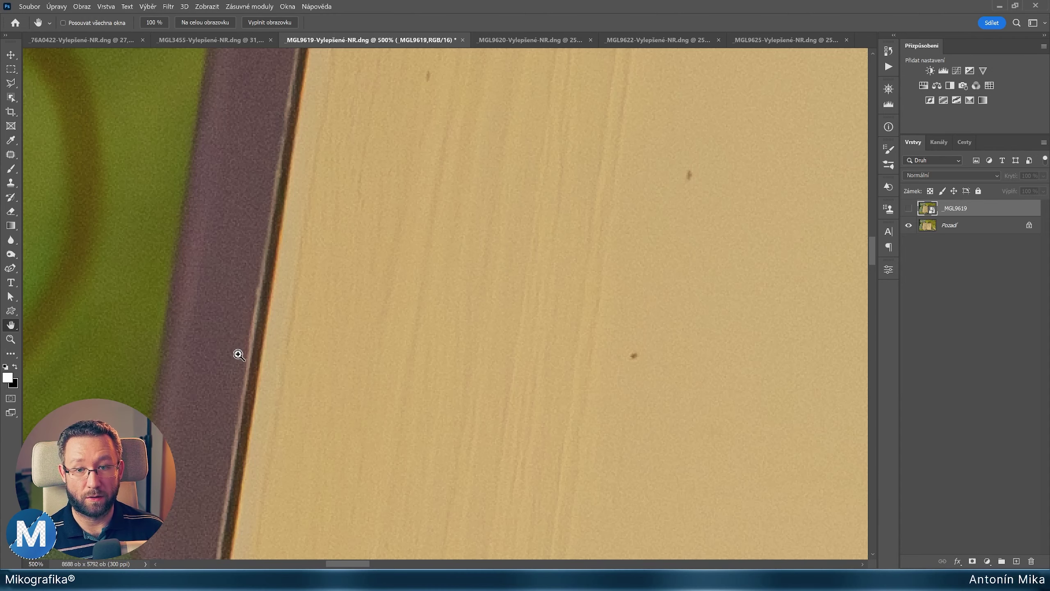
pyautogui.hotkey('ctrl', ',')
pyautogui.hotkey('ctrl', ',')
pyautogui.hotkey('ctrl', ',')
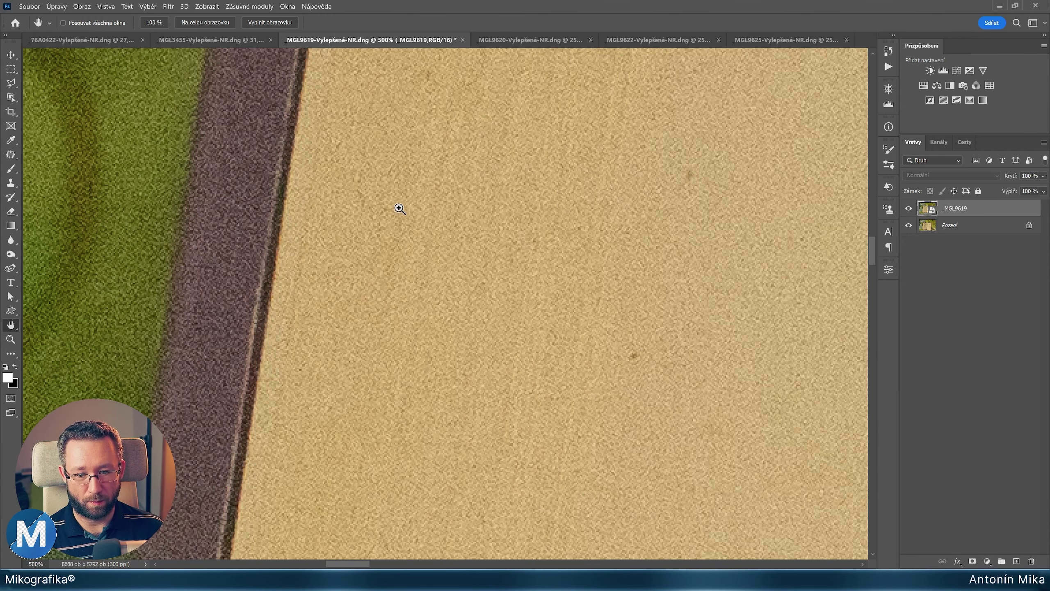
pyautogui.hotkey('ctrl', ',')
pyautogui.hotkey('ctrl', '0')
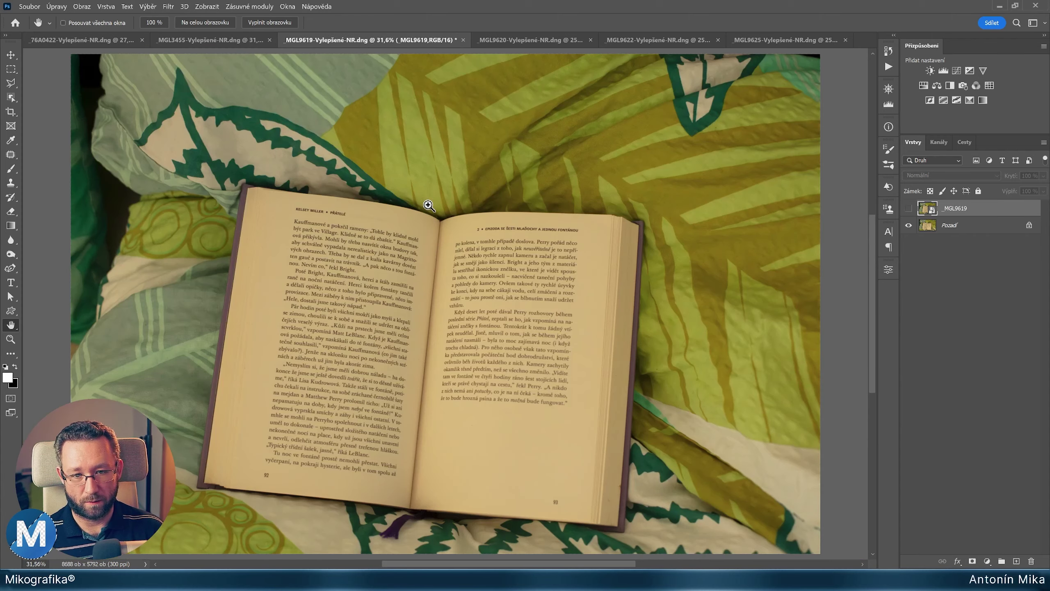
# - Switch to the MGL9620 cat-fabric photo and zoom in on the cat face with red cheeks
pyautogui.click(495, 41)
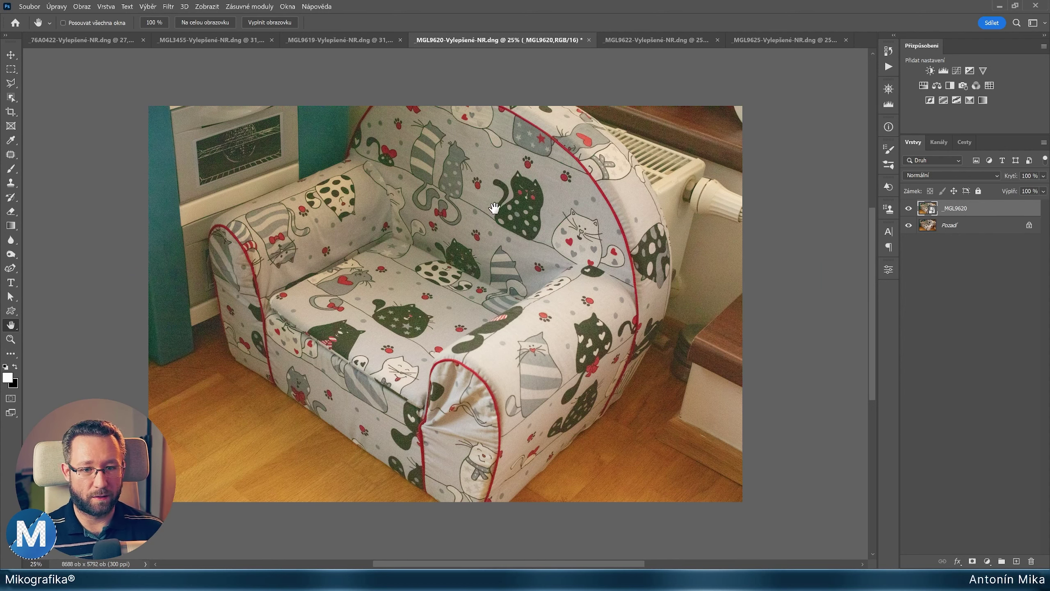
pyautogui.scroll(2, 533, 213)
pyautogui.scroll(2, 517, 206)
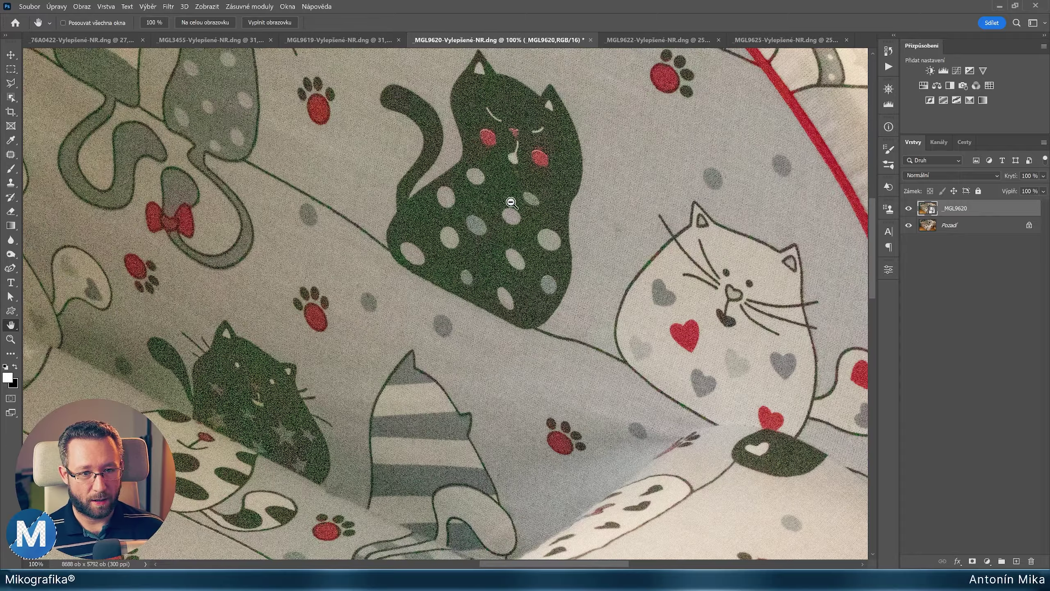
pyautogui.scroll(2, 496, 174)
pyautogui.scroll(2, 492, 165)
pyautogui.scroll(1, 595, 158)
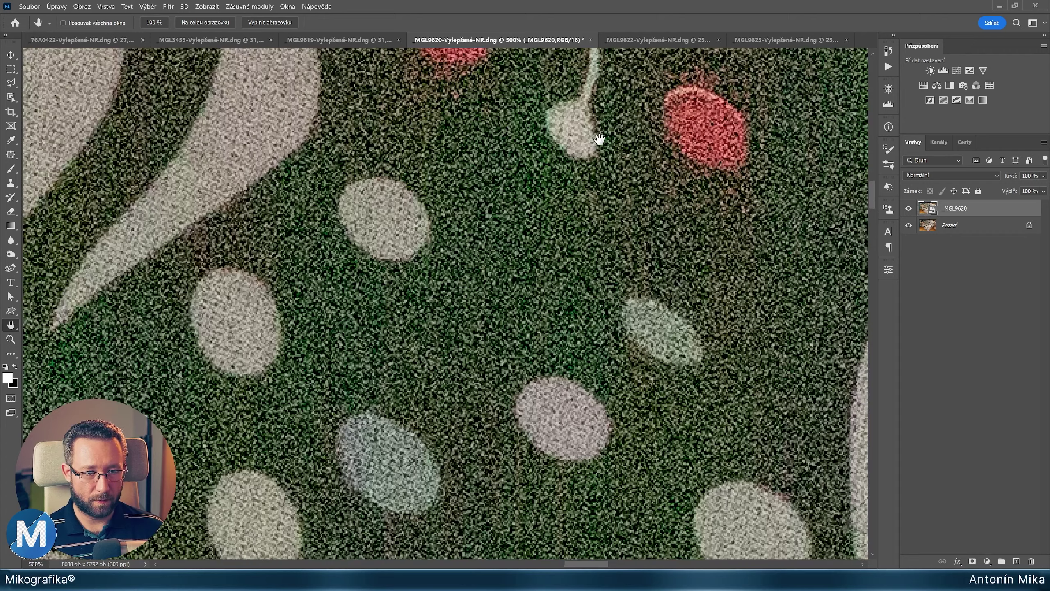
pyautogui.moveTo(598, 141); pyautogui.dragTo(534, 382)
pyautogui.scroll(1, 532, 259)
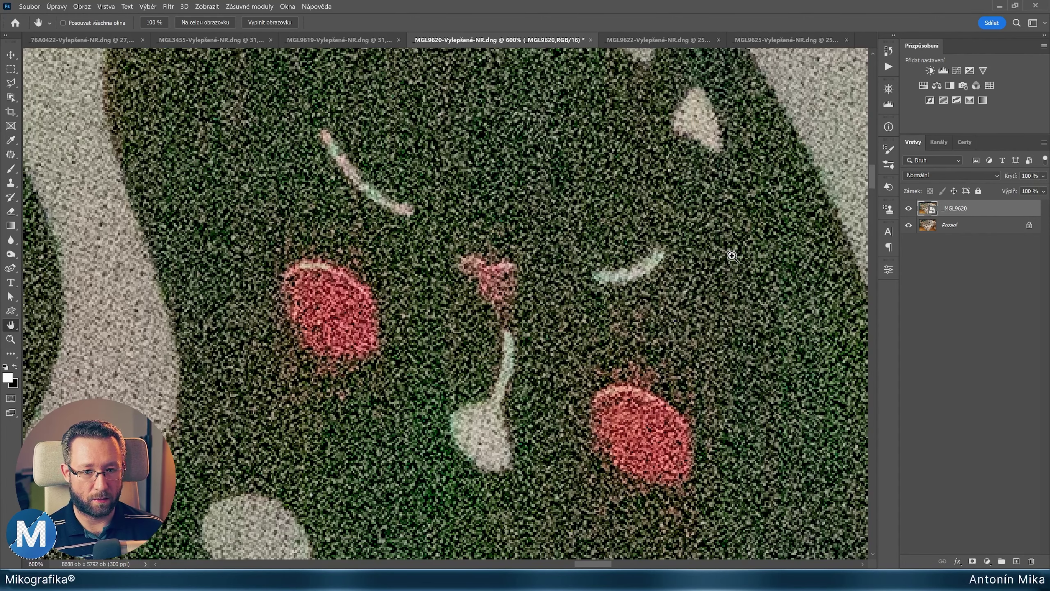
# - Toggle the noisy MGL9620 layer while panning over the cat's ears, cheeks and spots
pyautogui.hotkey('ctrl', ',')
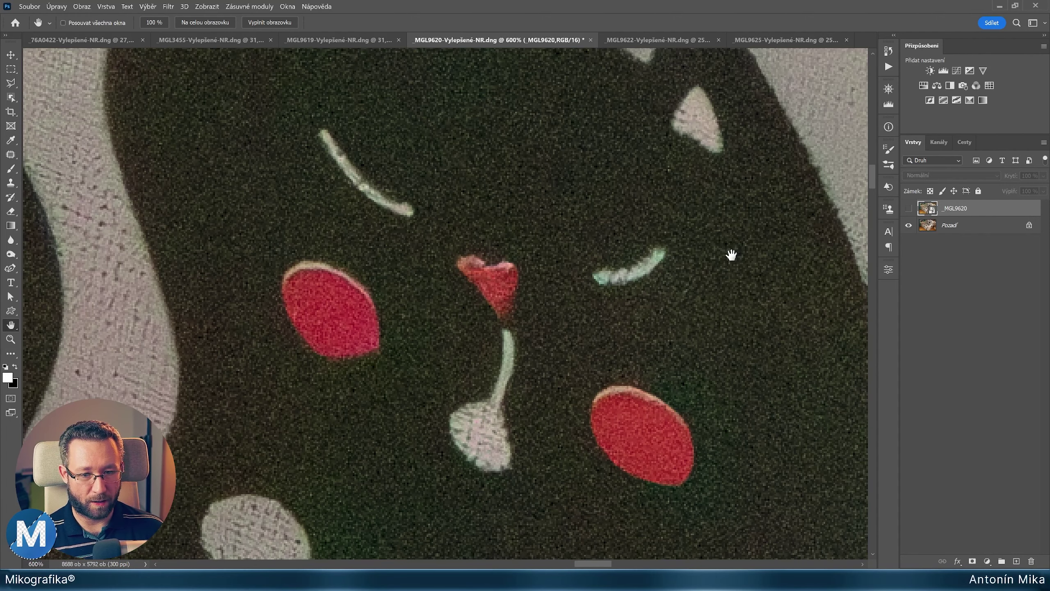
pyautogui.hotkey('ctrl', ',')
pyautogui.hotkey('ctrl', ',')
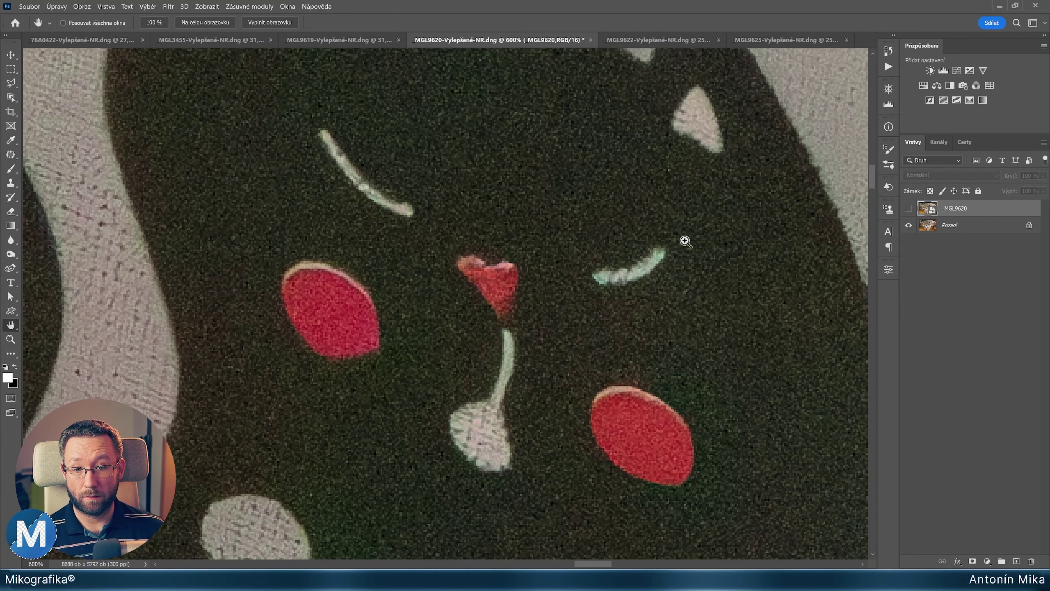
pyautogui.hotkey('ctrl', ',')
pyautogui.hotkey('ctrl', ',')
pyautogui.moveTo(647, 210); pyautogui.dragTo(625, 384)
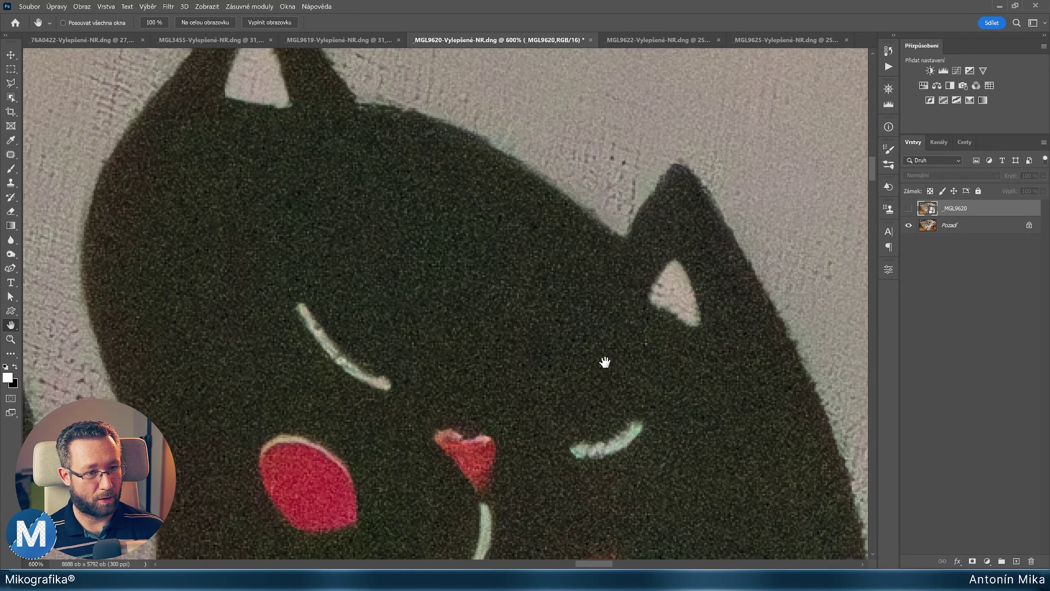
pyautogui.hotkey('ctrl', ',')
pyautogui.hotkey('ctrl', ',')
pyautogui.moveTo(634, 429); pyautogui.dragTo(677, 78)
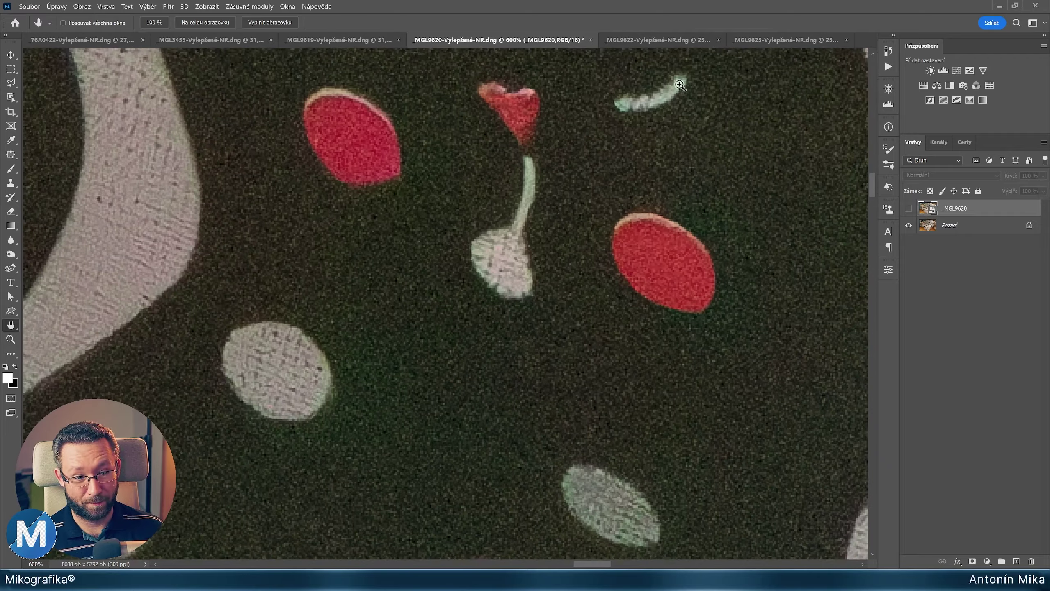
pyautogui.hotkey('ctrl', ',')
pyautogui.hotkey('ctrl', ',')
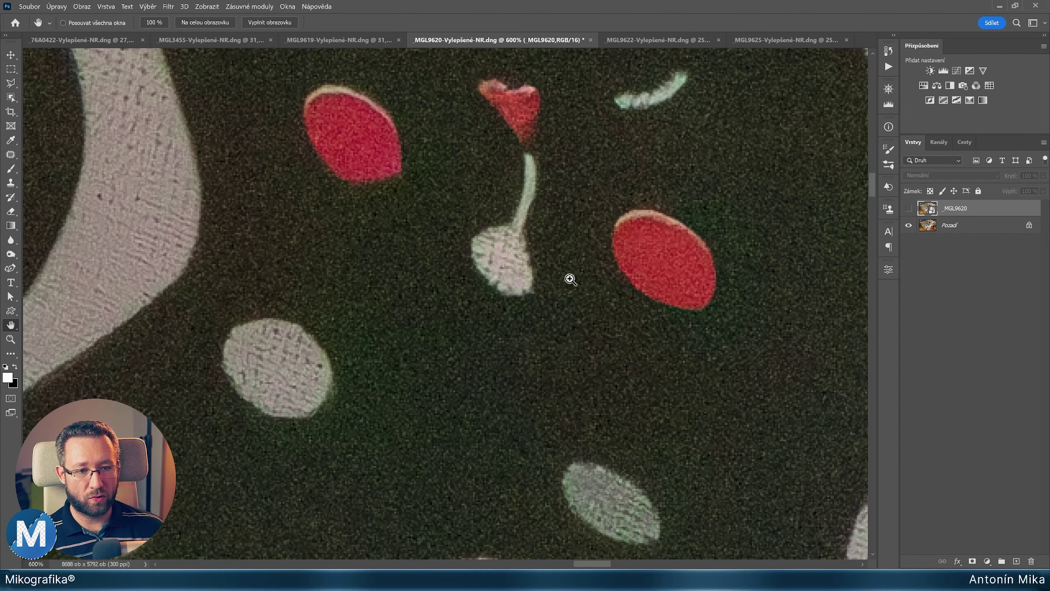
pyautogui.moveTo(557, 183); pyautogui.dragTo(493, 290)
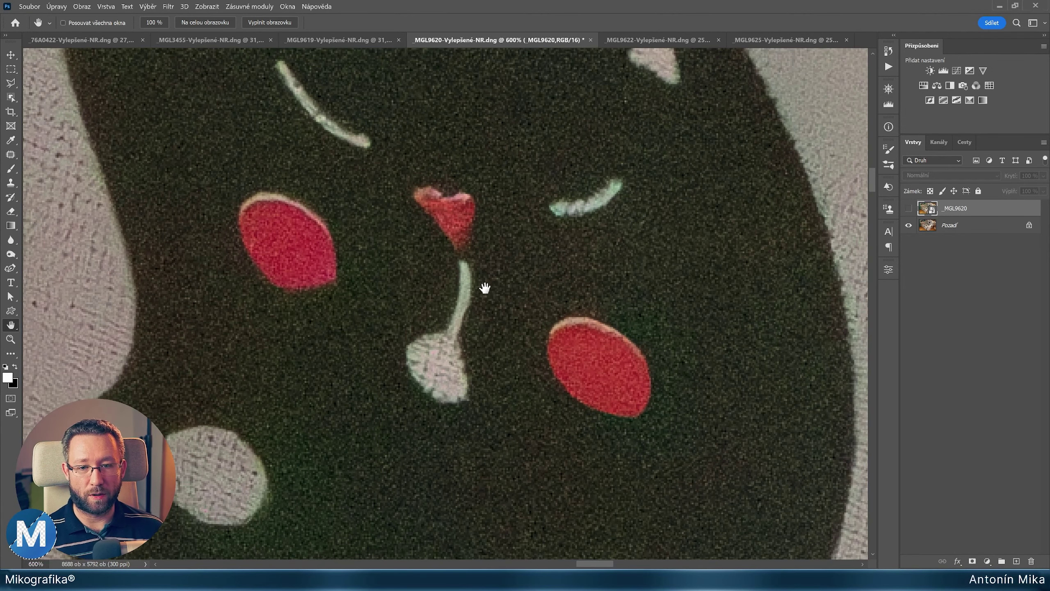
pyautogui.hotkey('ctrl', ',')
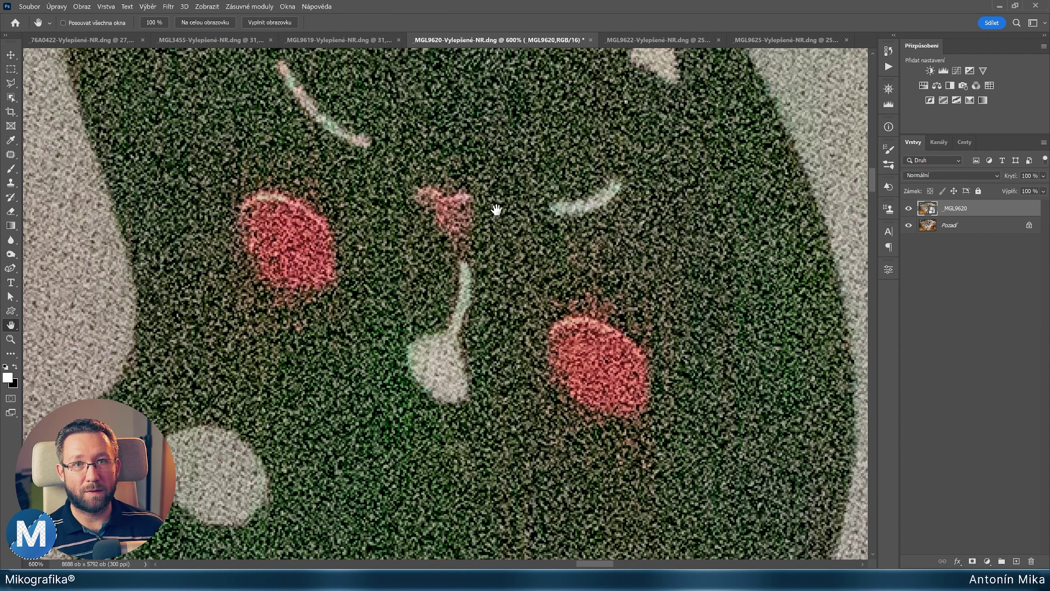
# - Leave the noisy MGL9620 layer hidden so the denoised fabric shows, and zoom out to 100%
pyautogui.hotkey('shift', '+')
pyautogui.hotkey('shift', '-')
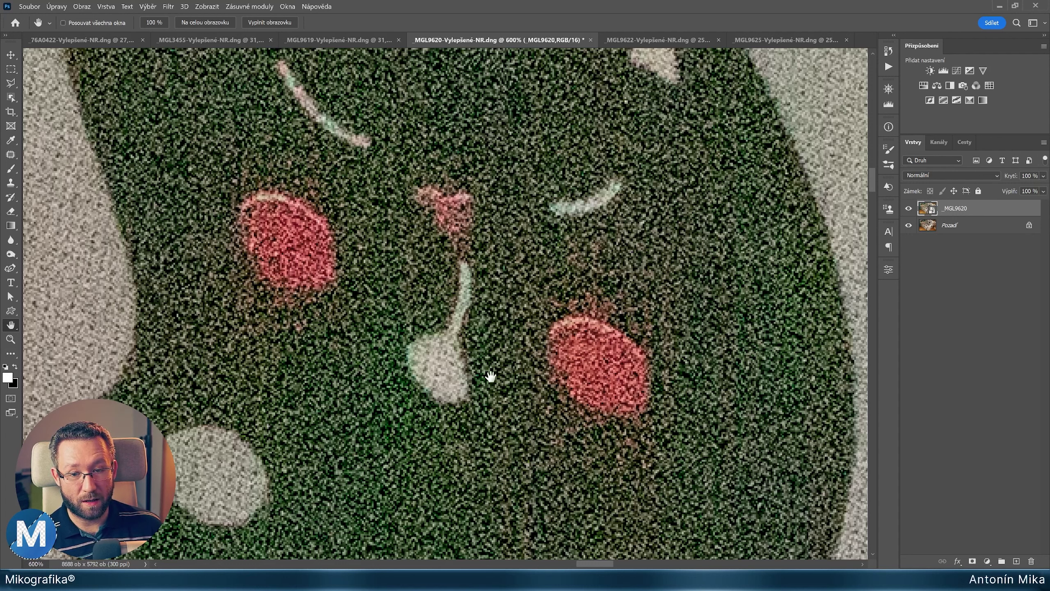
pyautogui.hotkey('ctrl', ',')
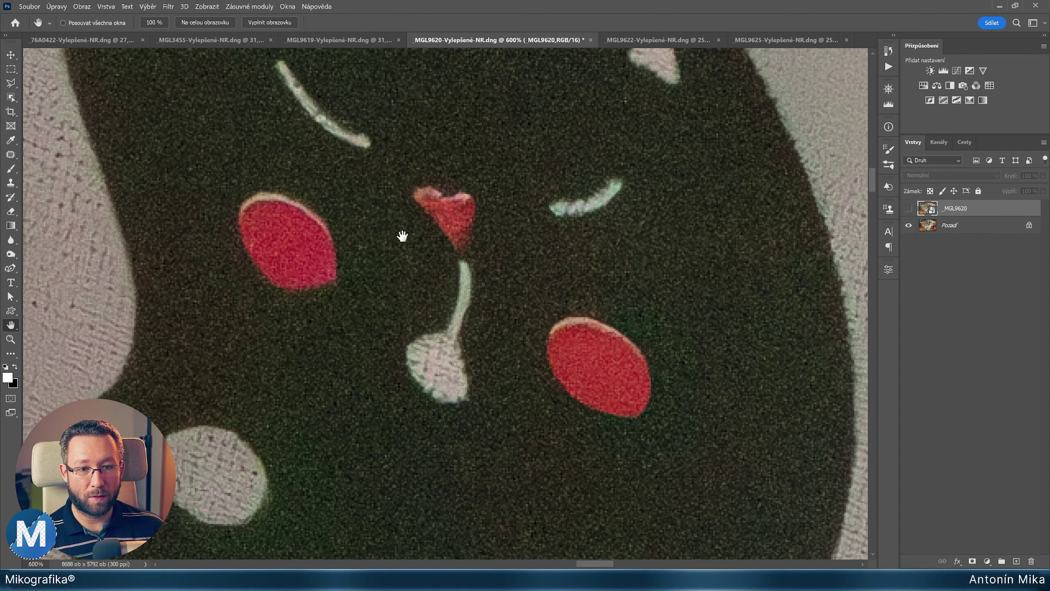
pyautogui.hotkey('ctrl', ',')
pyautogui.hotkey('ctrl', ',')
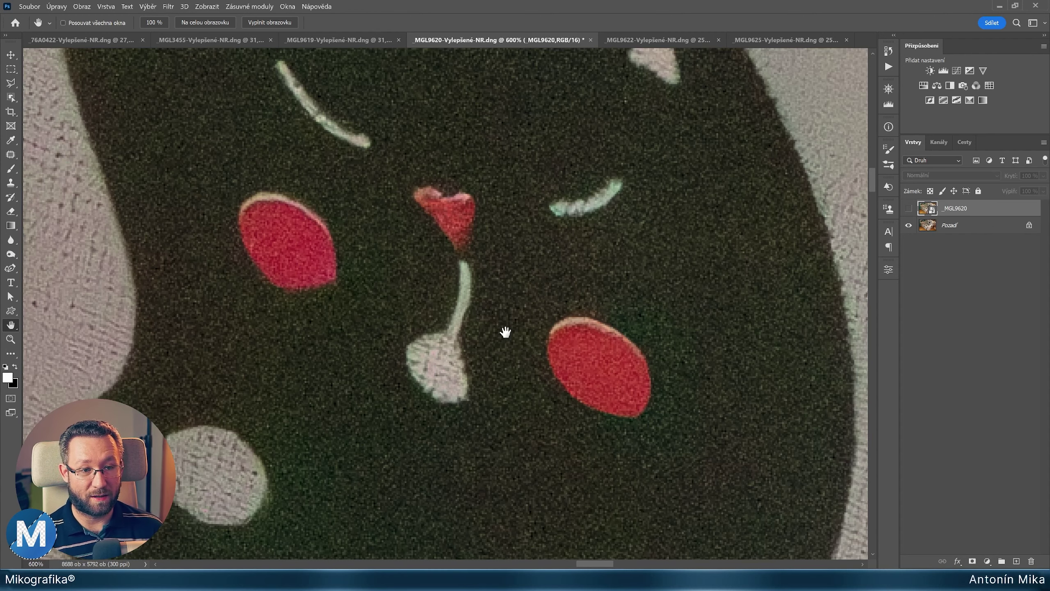
pyautogui.scroll(-3, 462, 311)
pyautogui.scroll(-2, 451, 311)
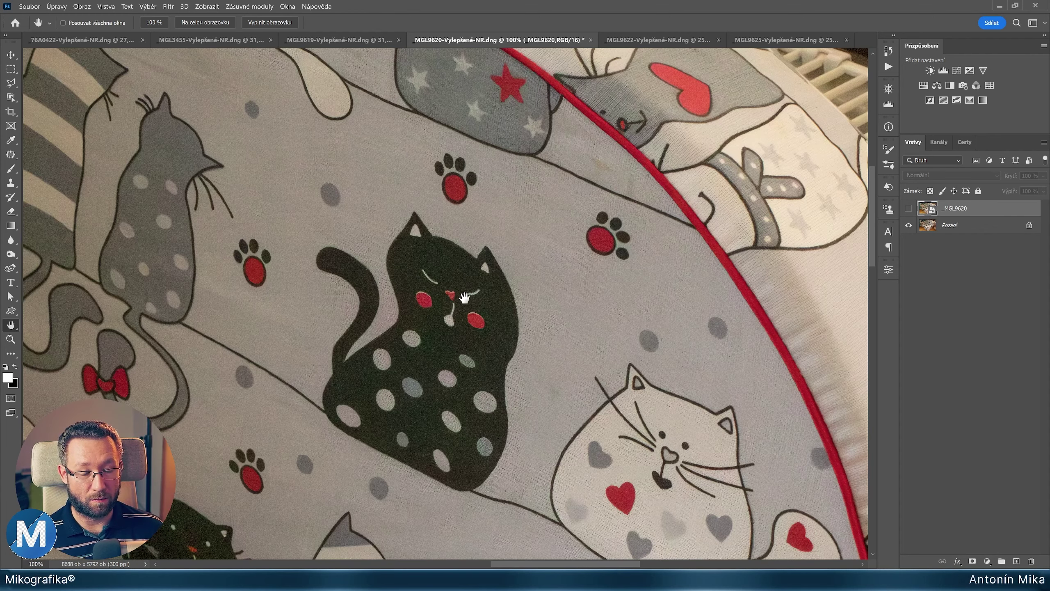
pyautogui.scroll(-2, 464, 297)
pyautogui.scroll(-2, 510, 302)
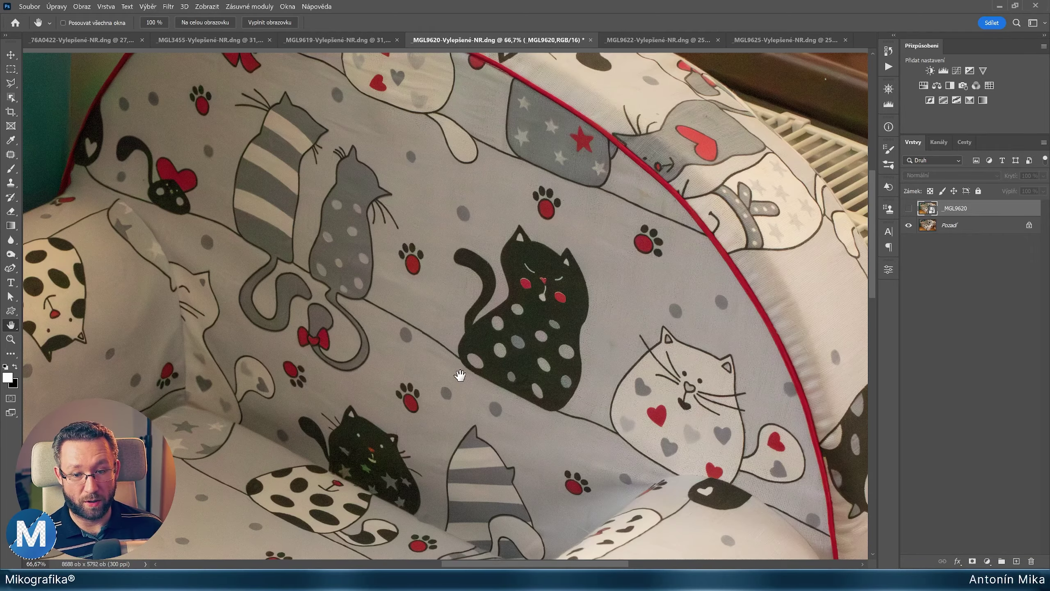
pyautogui.scroll(-1, 521, 228)
pyautogui.moveTo(520, 228)
pyautogui.mouseDown()
pyautogui.moveTo(437, 378)
pyautogui.moveTo(413, 258)
pyautogui.mouseUp()
pyautogui.scroll(2, 568, 251)
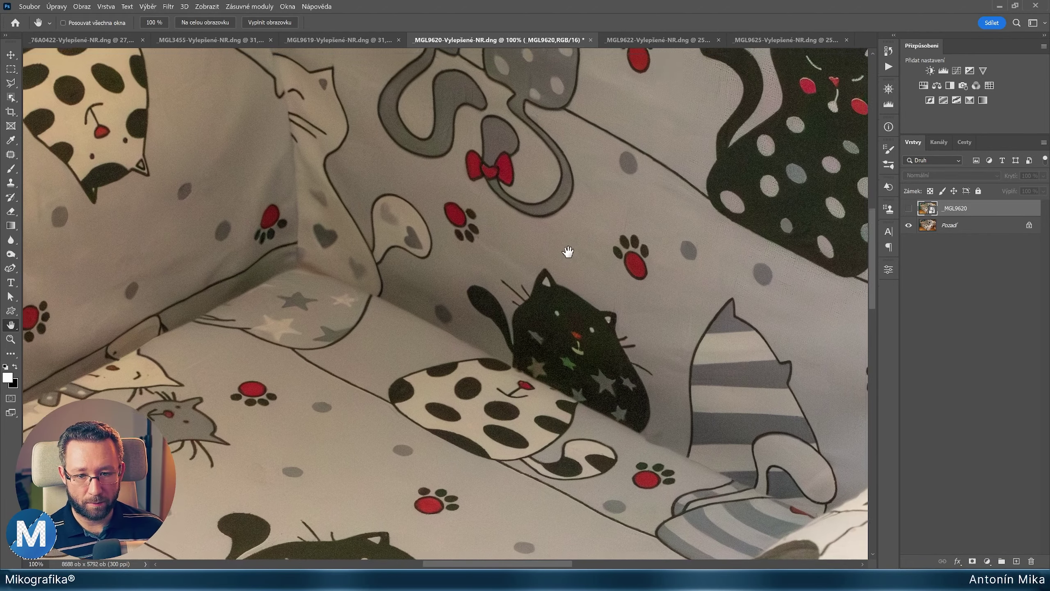
pyautogui.moveTo(568, 251); pyautogui.dragTo(568, 231)
pyautogui.hotkey('ctrl', ',')
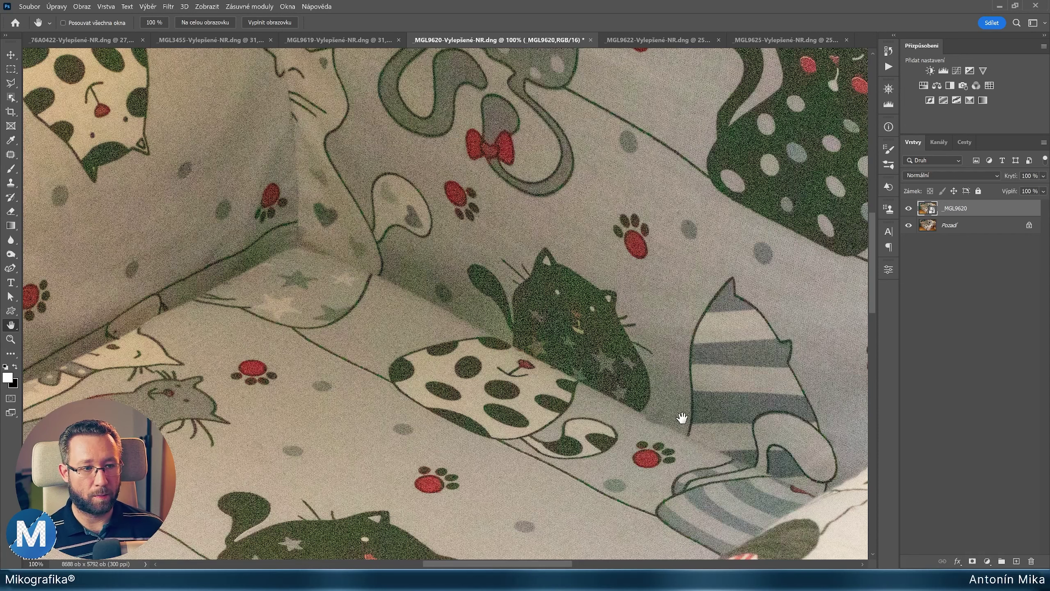
pyautogui.hotkey('ctrl', ',')
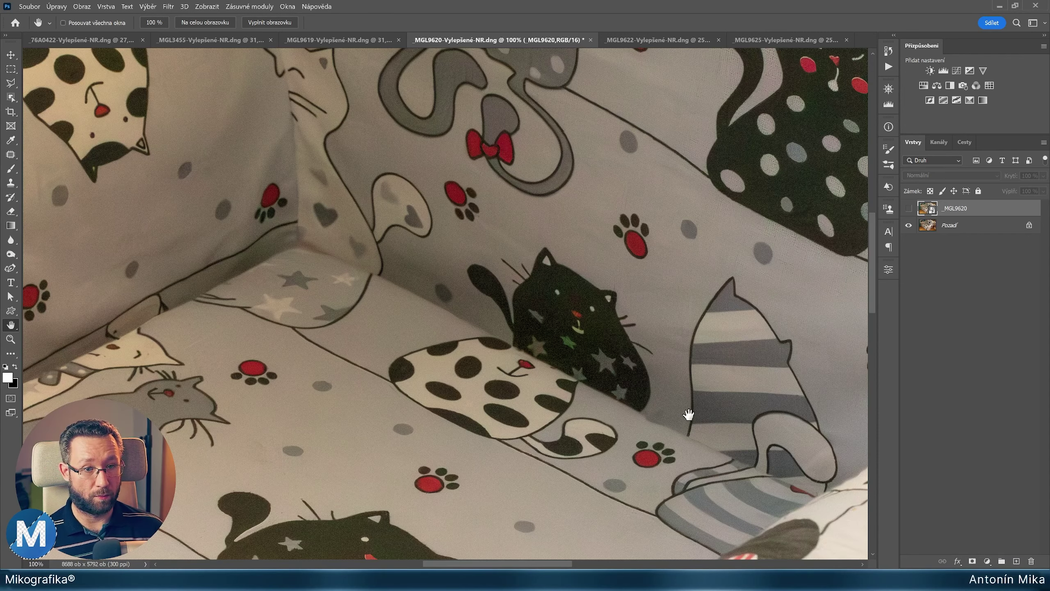
pyautogui.hotkey('ctrl', ',')
pyautogui.hotkey('ctrl', ',')
pyautogui.hotkey('ctrl', ',')
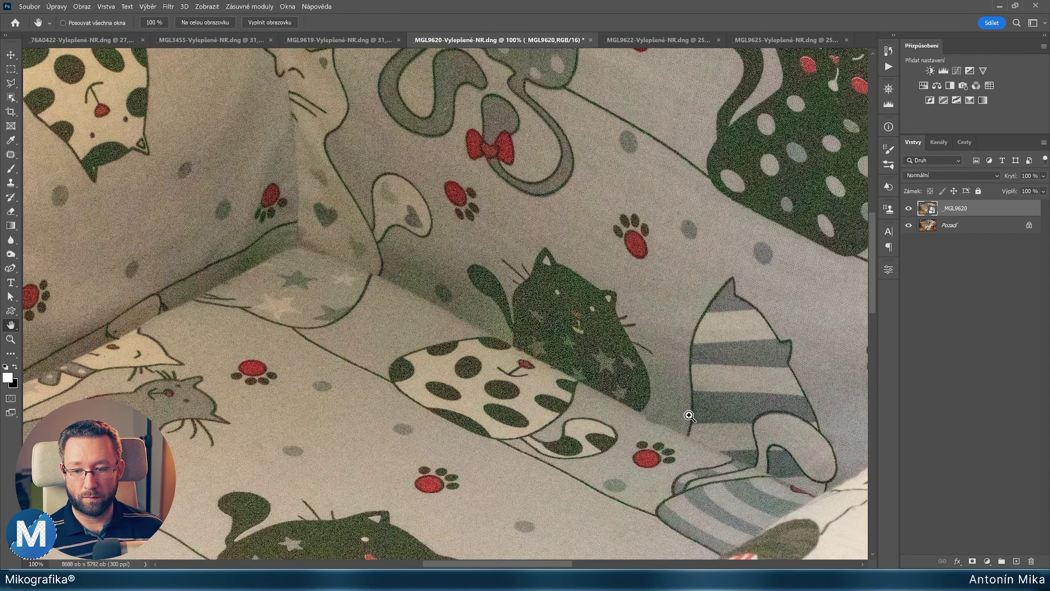
pyautogui.hotkey('ctrl', ',')
pyautogui.click(585, 352)
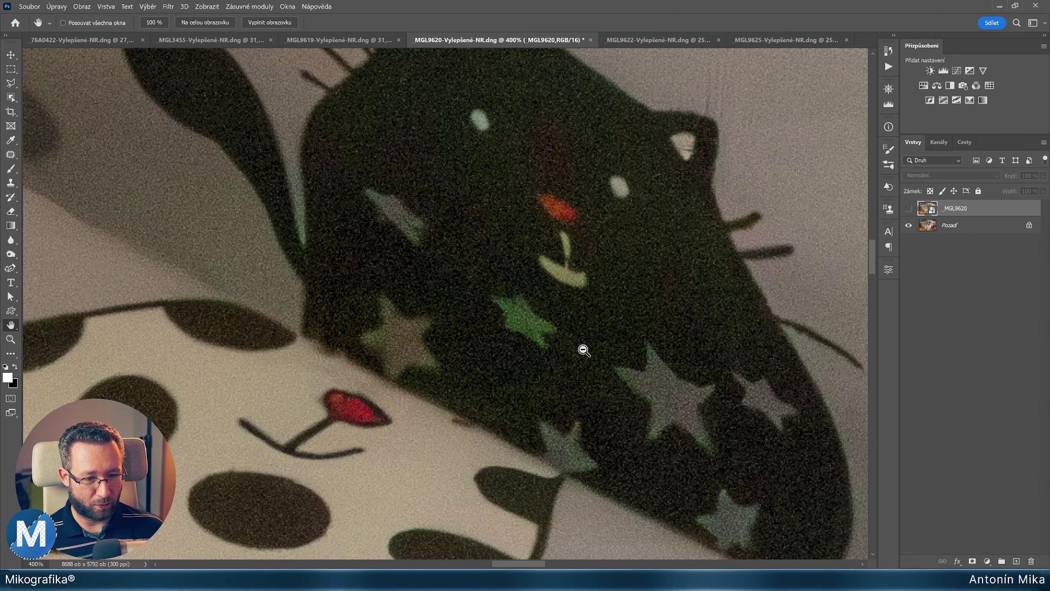
pyautogui.moveTo(543, 311); pyautogui.dragTo(537, 324)
pyautogui.hotkey('ctrl', ',')
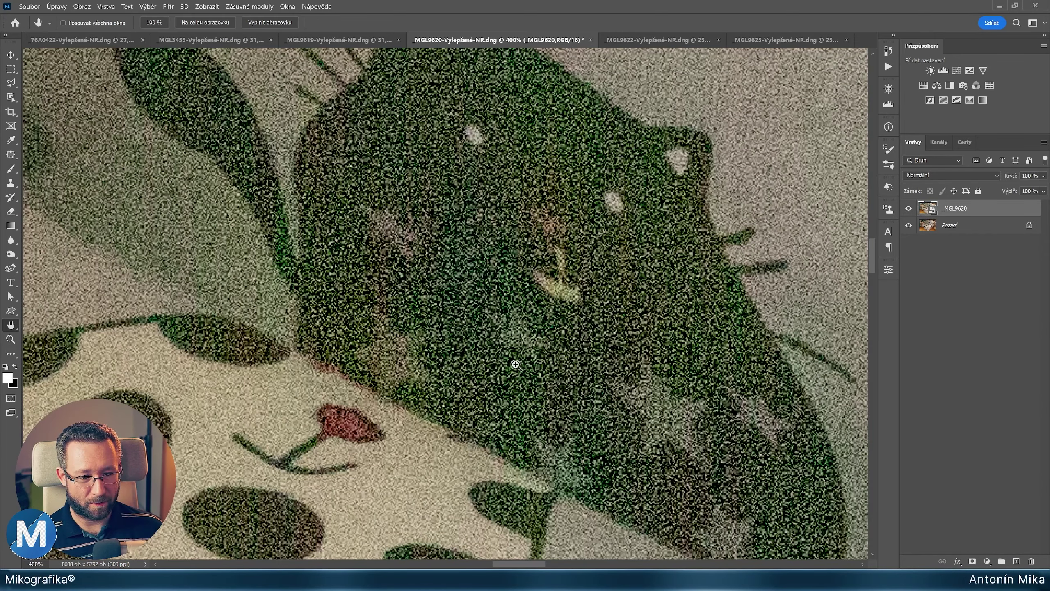
pyautogui.hotkey('ctrl', ',')
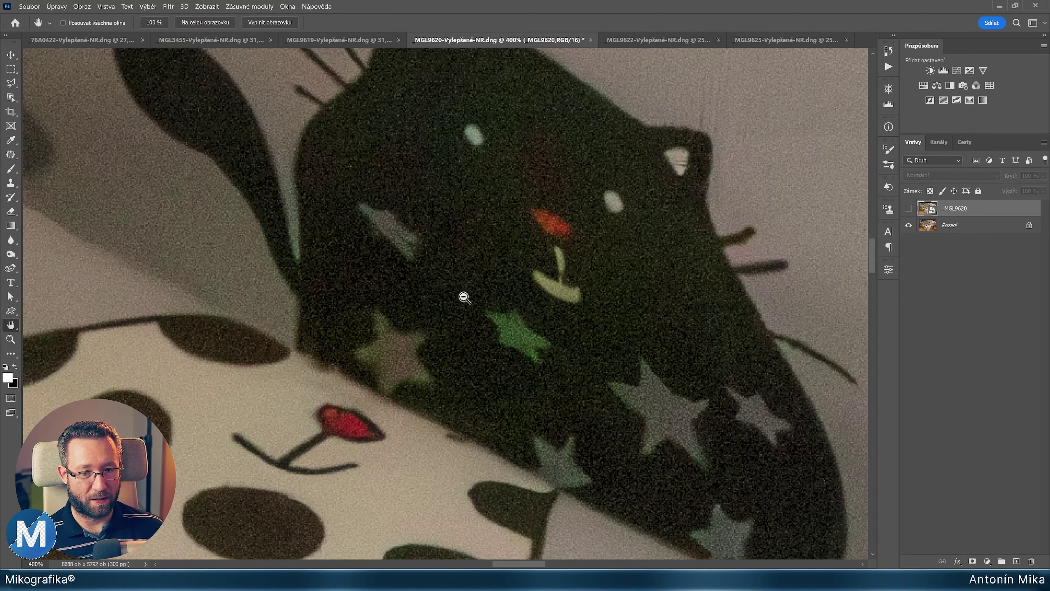
pyautogui.scroll(-5, 464, 298)
# - Compare noisy MGL9620 against the denoised cat-print fabric by repeatedly toggling the top layer
pyautogui.moveTo(422, 254); pyautogui.dragTo(525, 323)
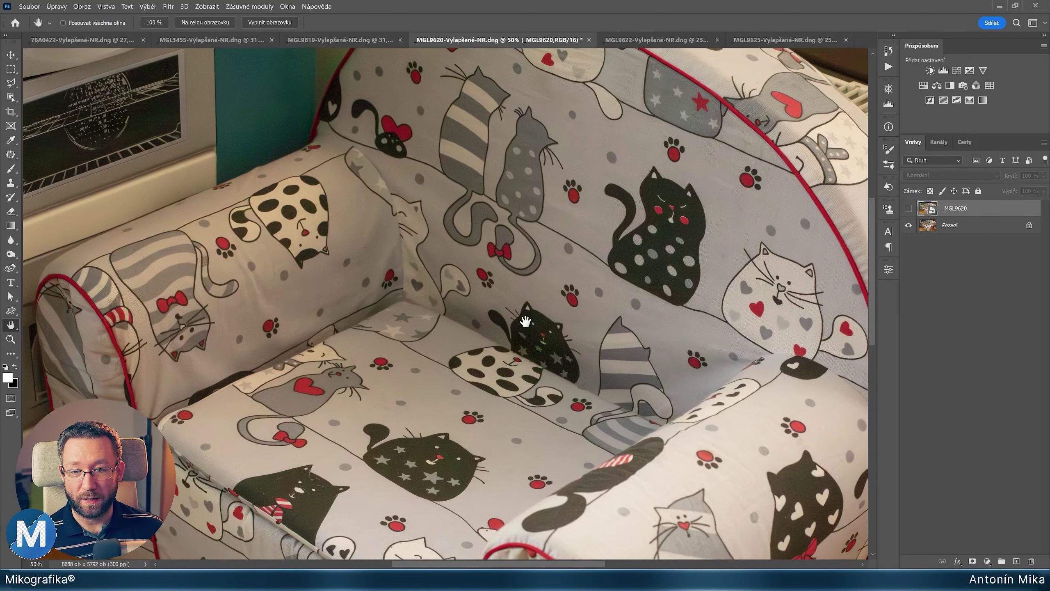
pyautogui.scroll(2, 402, 267)
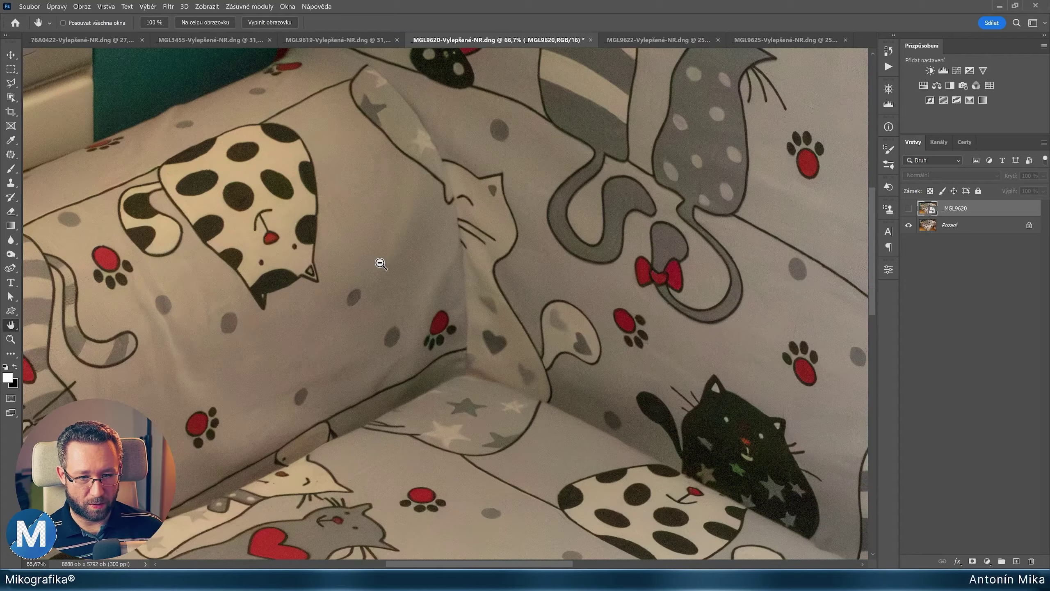
pyautogui.scroll(3, 380, 263)
pyautogui.scroll(1, 400, 154)
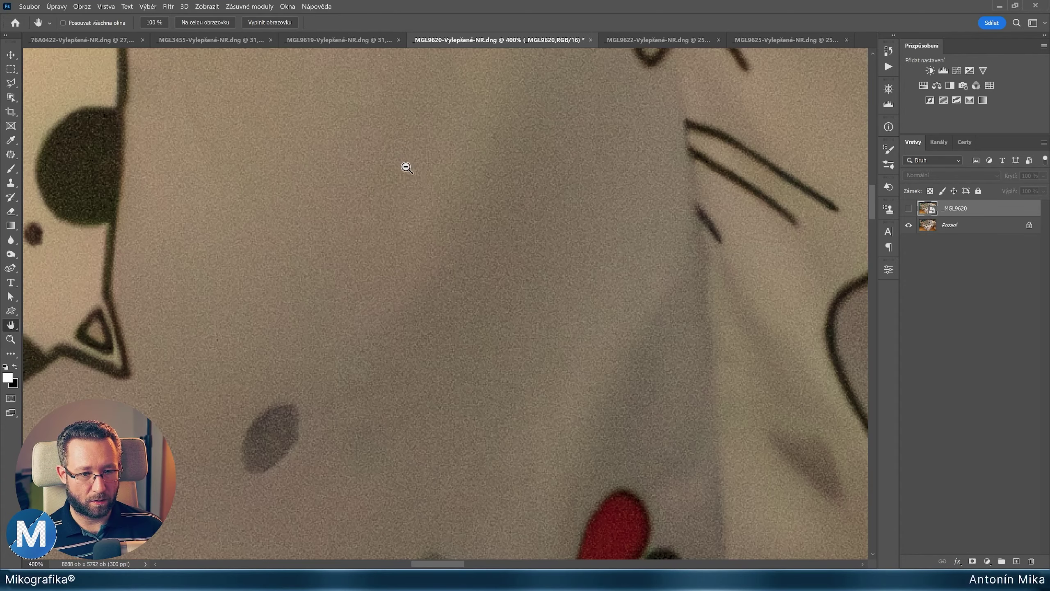
pyautogui.hotkey('ctrl', ',')
pyautogui.scroll(-7, 457, 216)
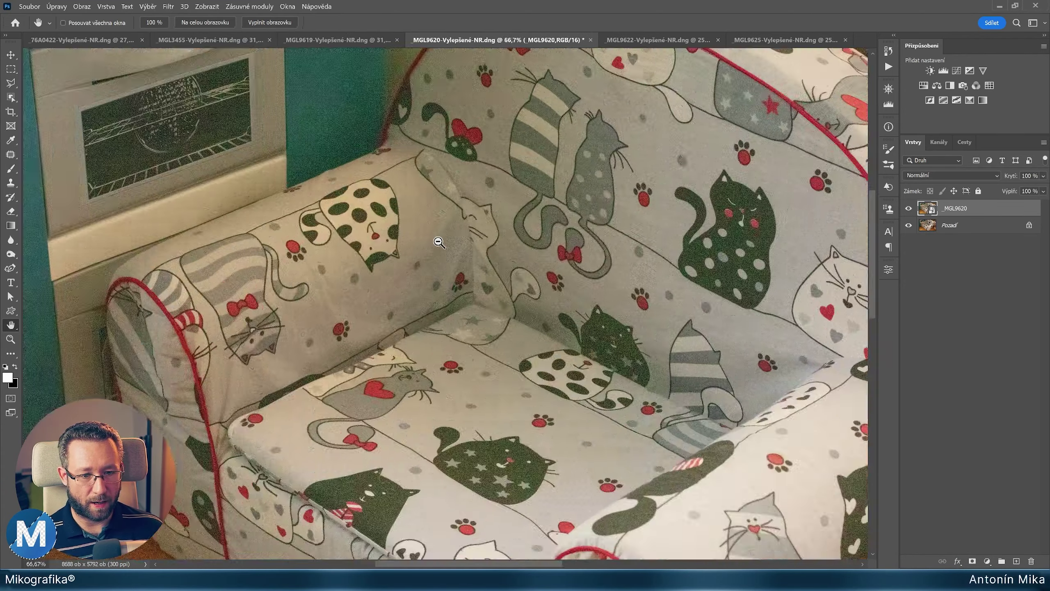
pyautogui.scroll(6, 603, 316)
pyautogui.scroll(1, 462, 253)
pyautogui.hotkey('ctrl', ',')
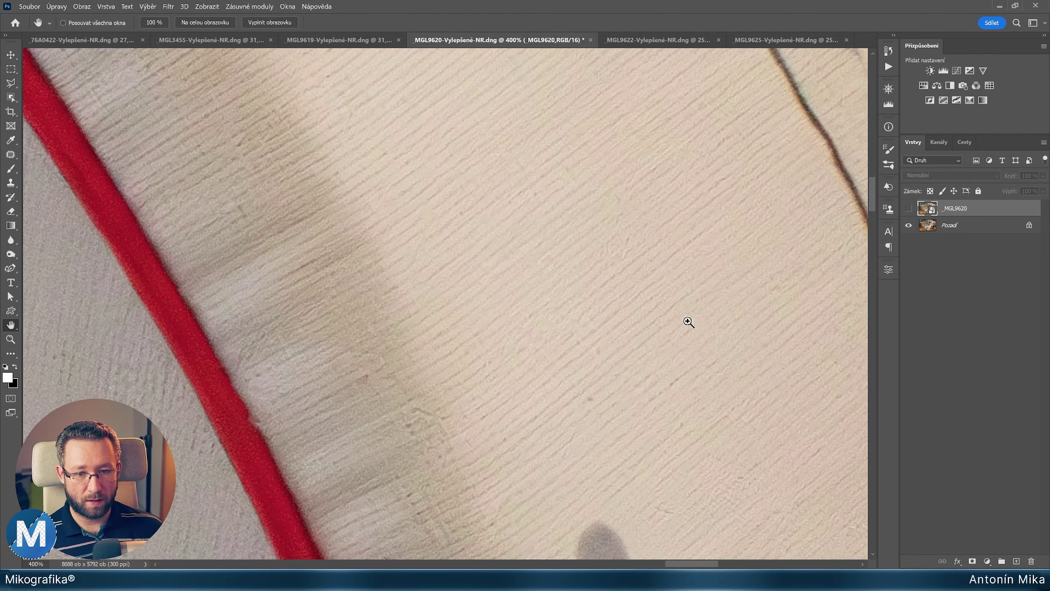
pyautogui.hotkey('ctrl', ',')
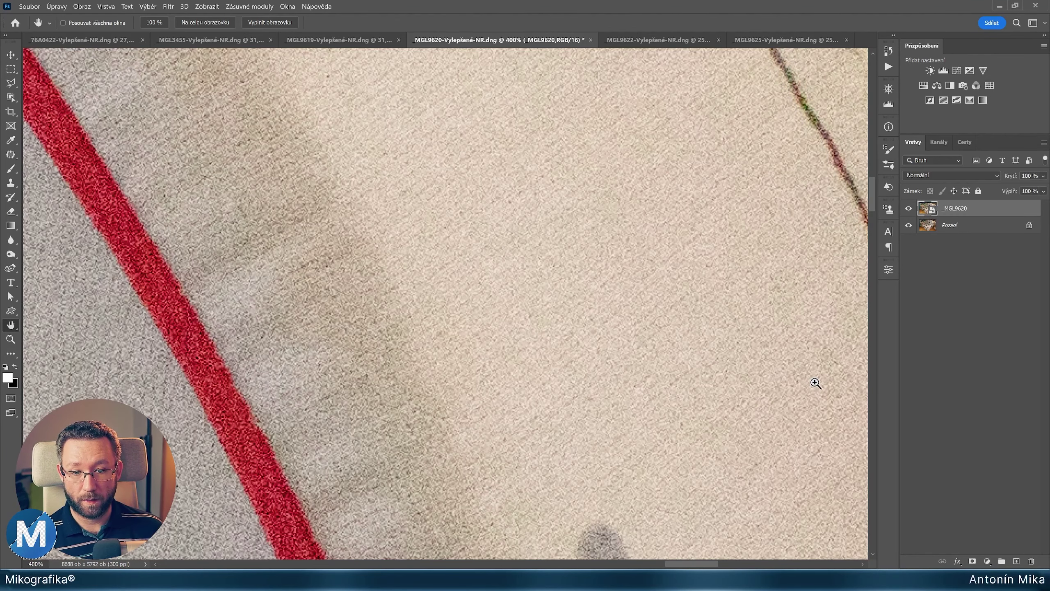
pyautogui.hotkey('ctrl', ',')
pyautogui.hotkey('ctrl', ',')
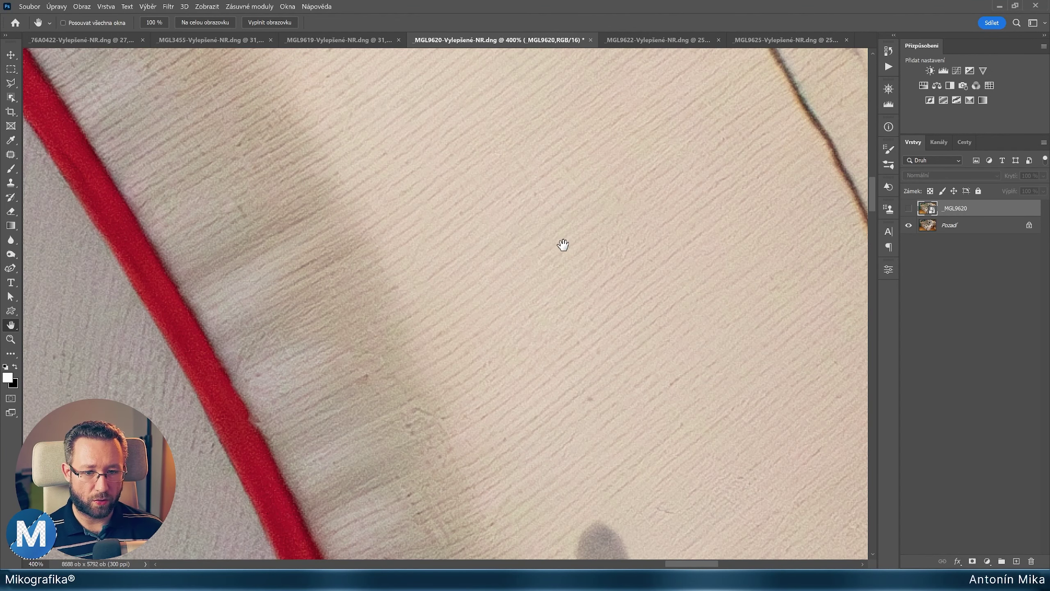
pyautogui.hotkey('ctrl', ',')
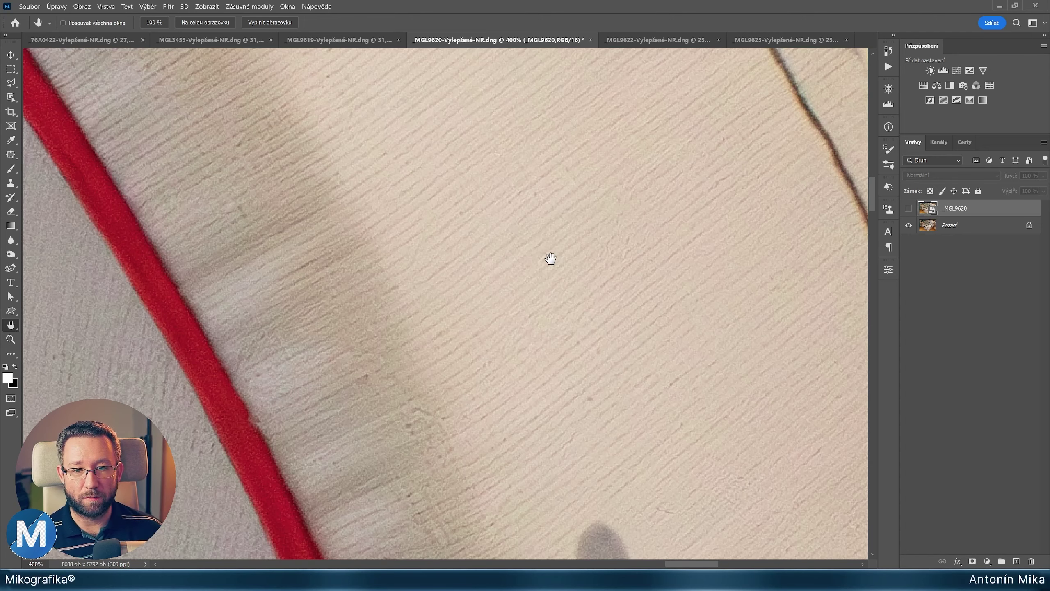
pyautogui.hotkey('ctrl', ',')
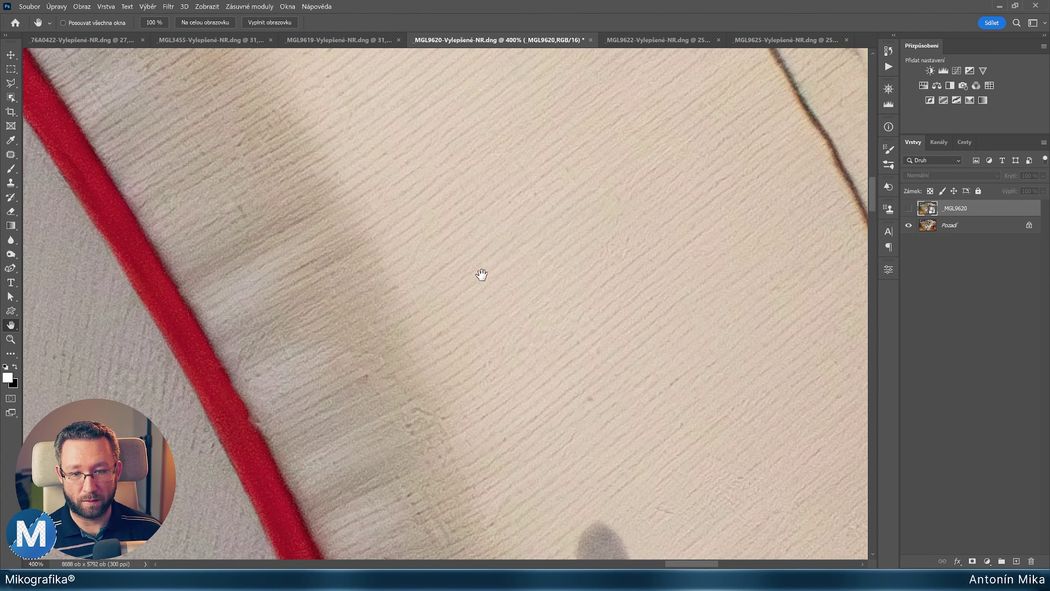
pyautogui.hotkey('ctrl', ',')
pyautogui.hotkey('ctrl', ',')
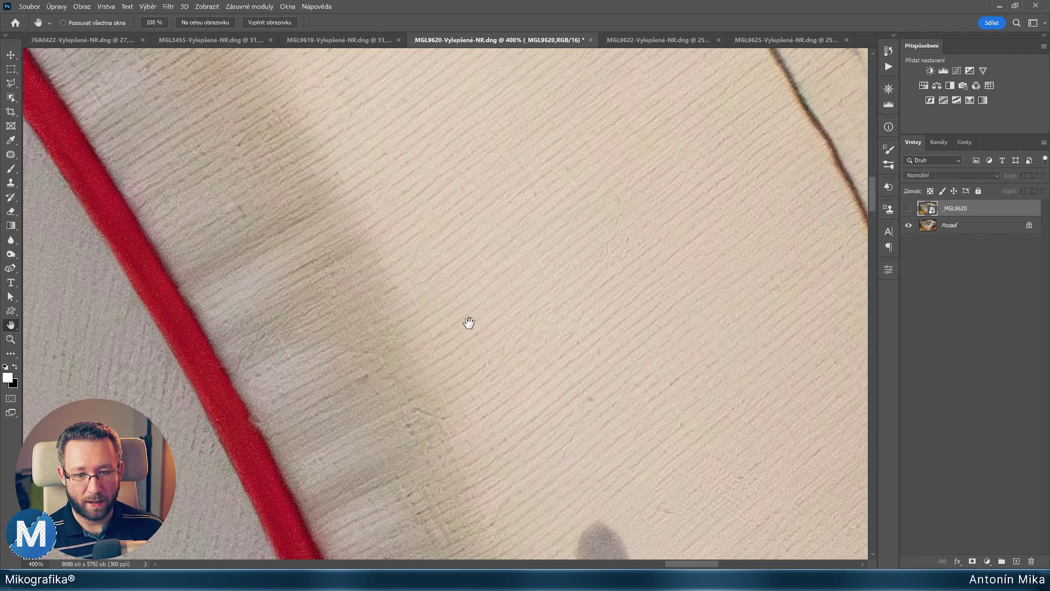
pyautogui.hotkey('ctrl', ',')
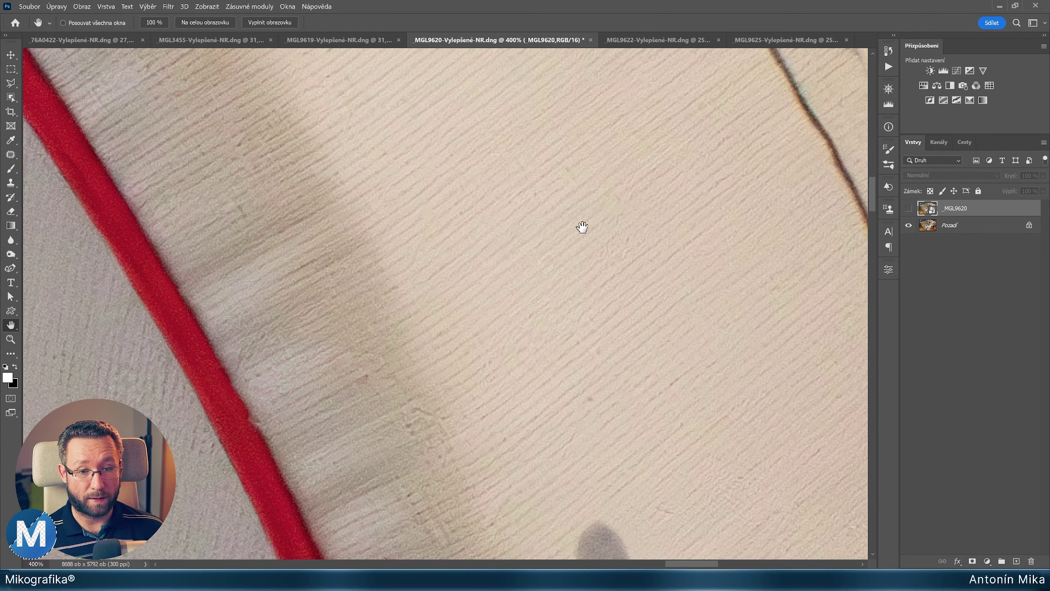
pyautogui.hotkey('ctrl', ',')
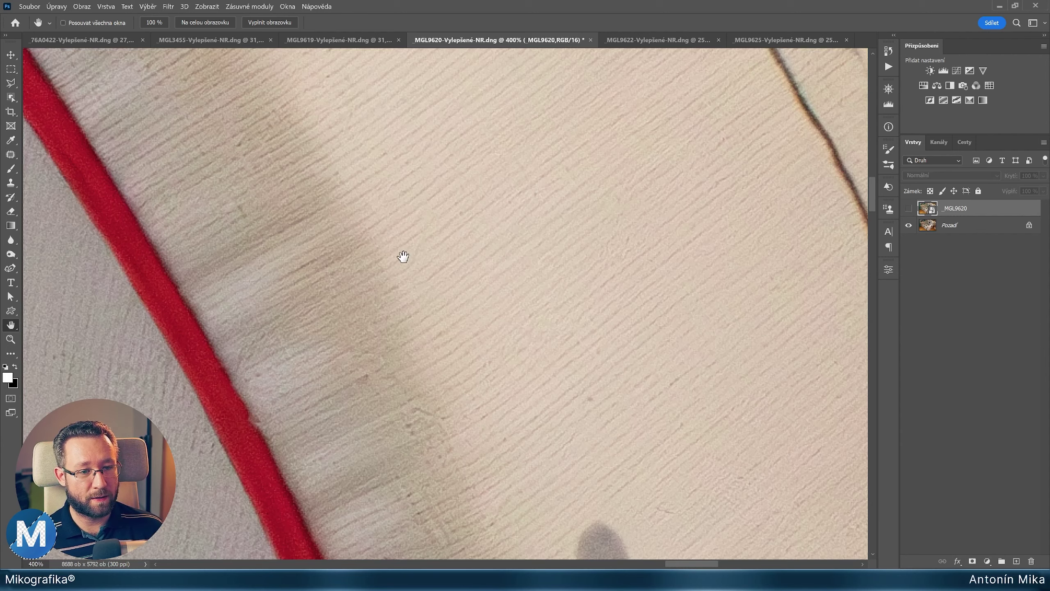
pyautogui.hotkey('ctrl', ',')
pyautogui.hotkey('ctrl', ',')
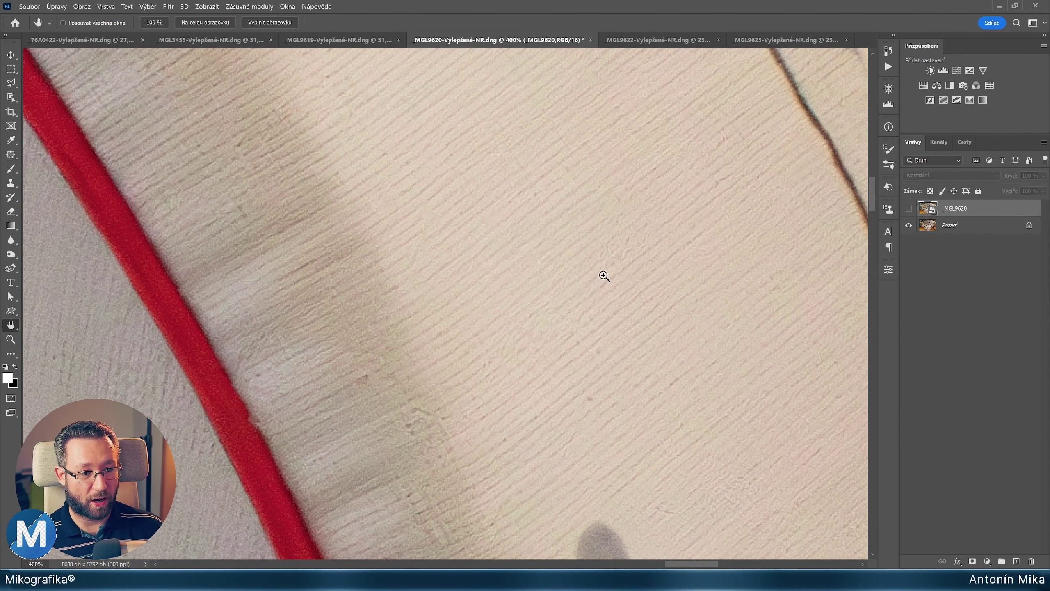
pyautogui.hotkey('ctrl', ',')
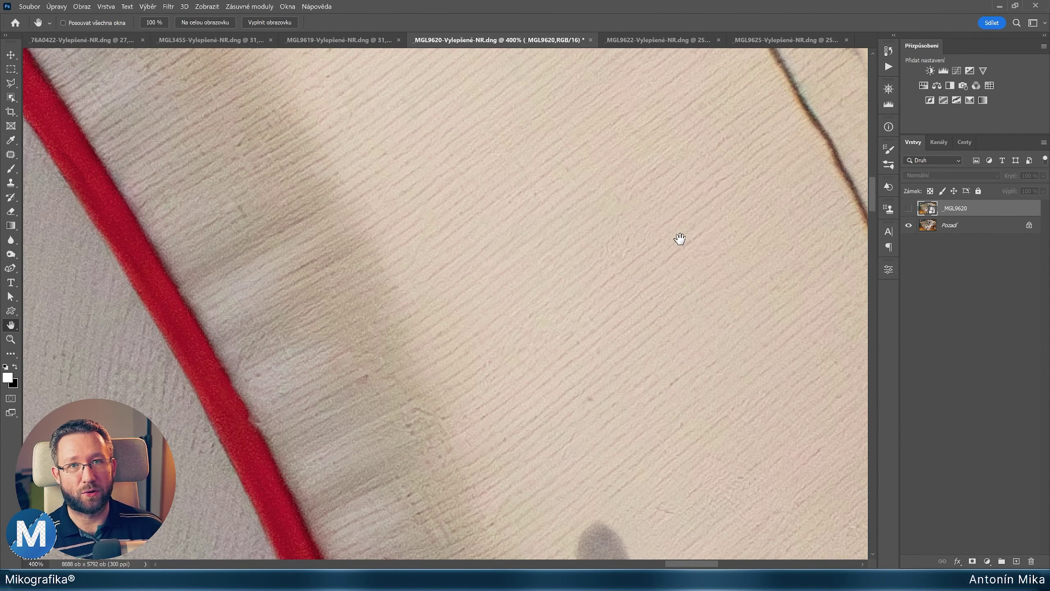
pyautogui.hotkey('ctrl', ',')
pyautogui.hotkey('ctrl', ',')
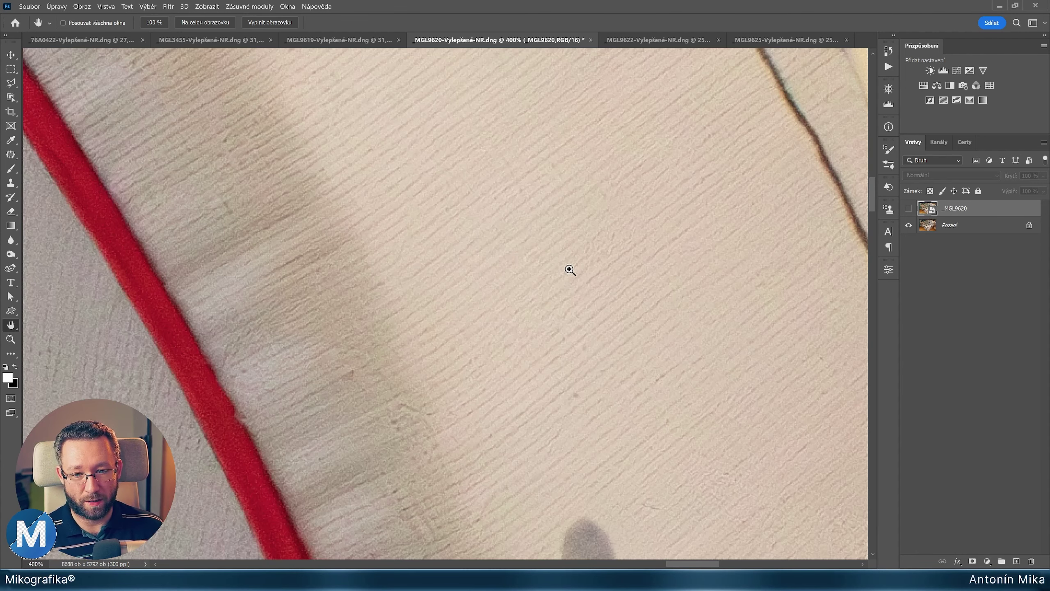
# - Compare the red piping and white cat's head, then fit the view and bring up MGL9622
pyautogui.moveTo(319, 284); pyautogui.dragTo(521, 152)
pyautogui.hotkey('ctrl', ',')
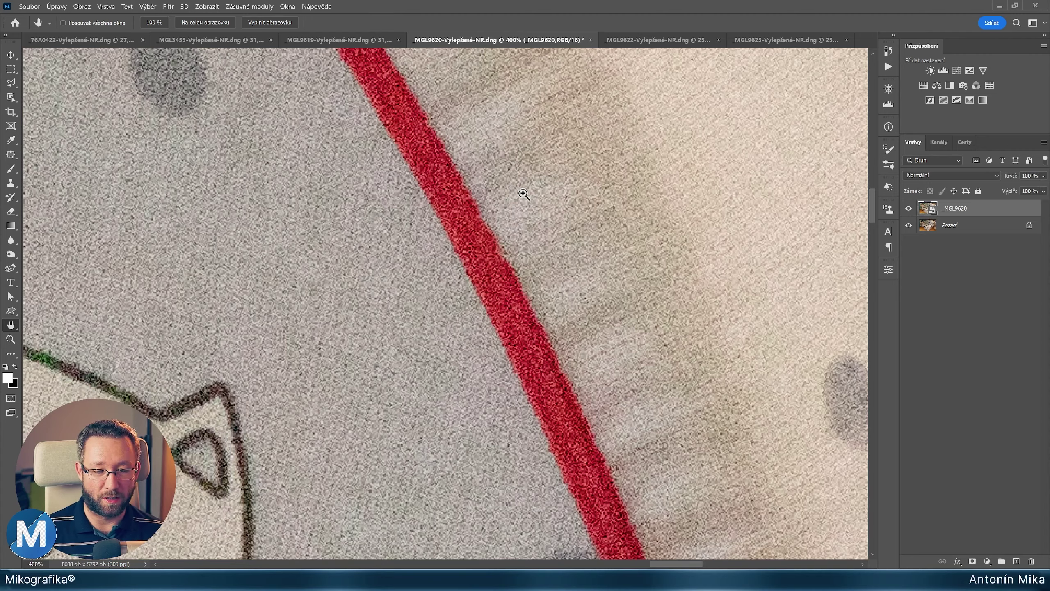
pyautogui.hotkey('ctrl', ',')
pyautogui.hotkey('ctrl', ',')
pyautogui.hotkey('ctrl', ',')
pyautogui.moveTo(375, 275)
pyautogui.mouseDown()
pyautogui.moveTo(520, 224)
pyautogui.moveTo(579, 237)
pyautogui.mouseUp()
pyautogui.scroll(-3, 479, 240)
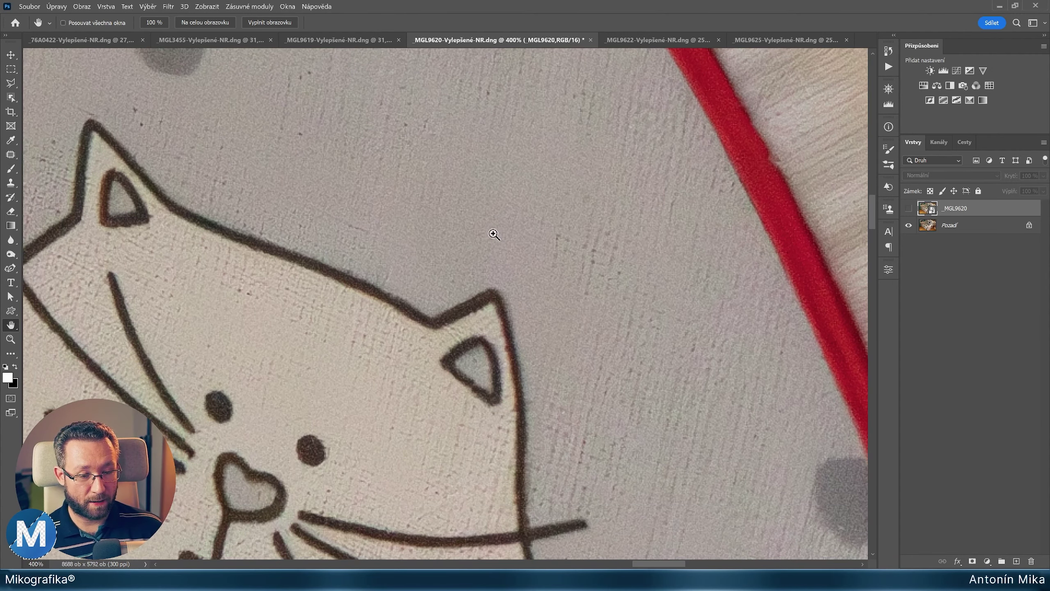
pyautogui.hotkey('ctrl', ',')
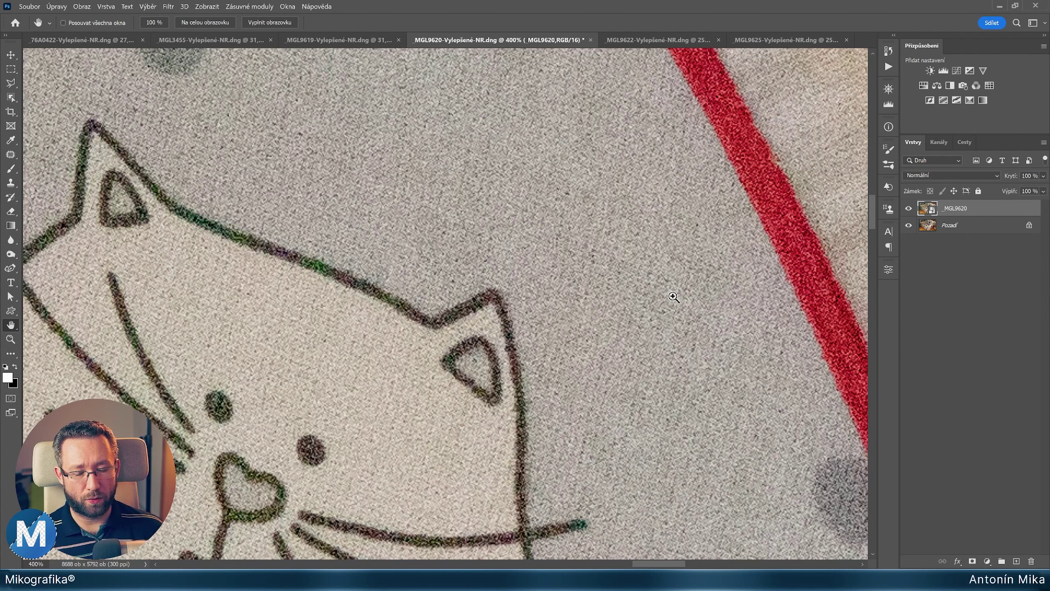
pyautogui.hotkey('ctrl', ',')
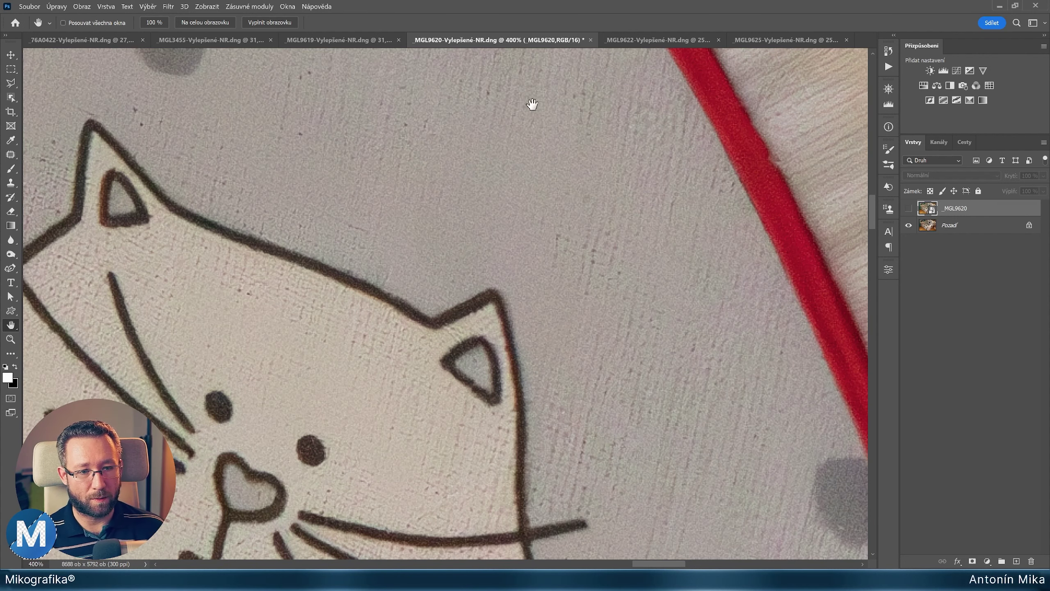
pyautogui.moveTo(545, 169); pyautogui.dragTo(527, 179)
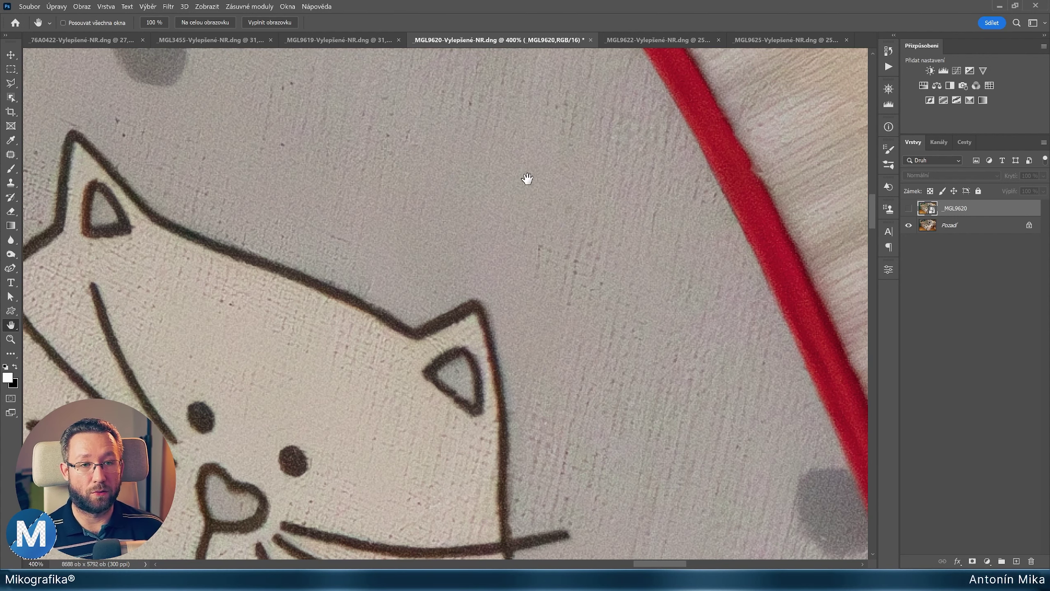
pyautogui.moveTo(434, 279); pyautogui.dragTo(644, 108)
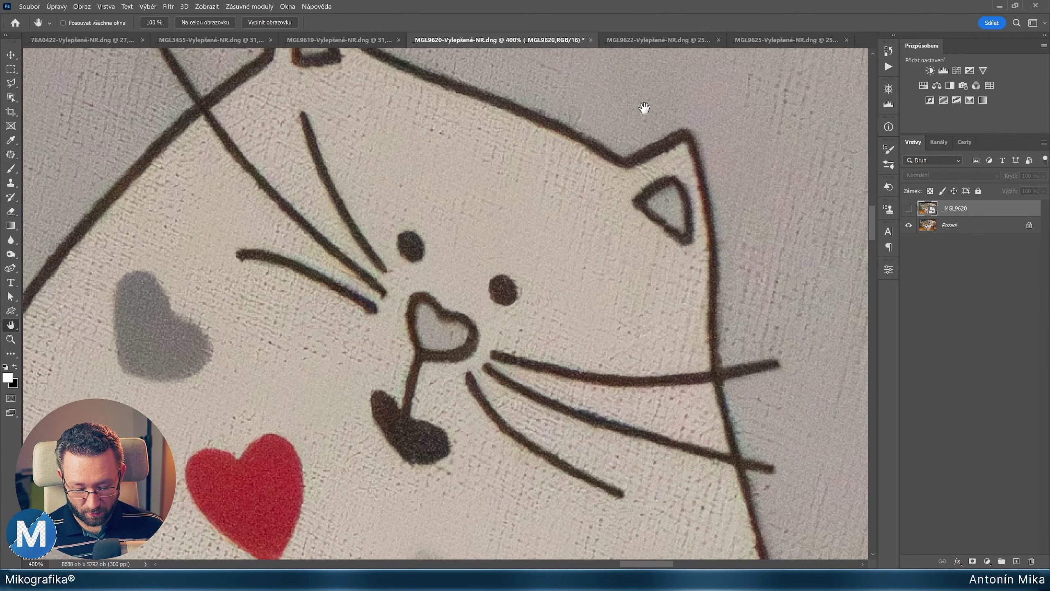
pyautogui.hotkey('ctrl', ',')
pyautogui.hotkey('ctrl', ',')
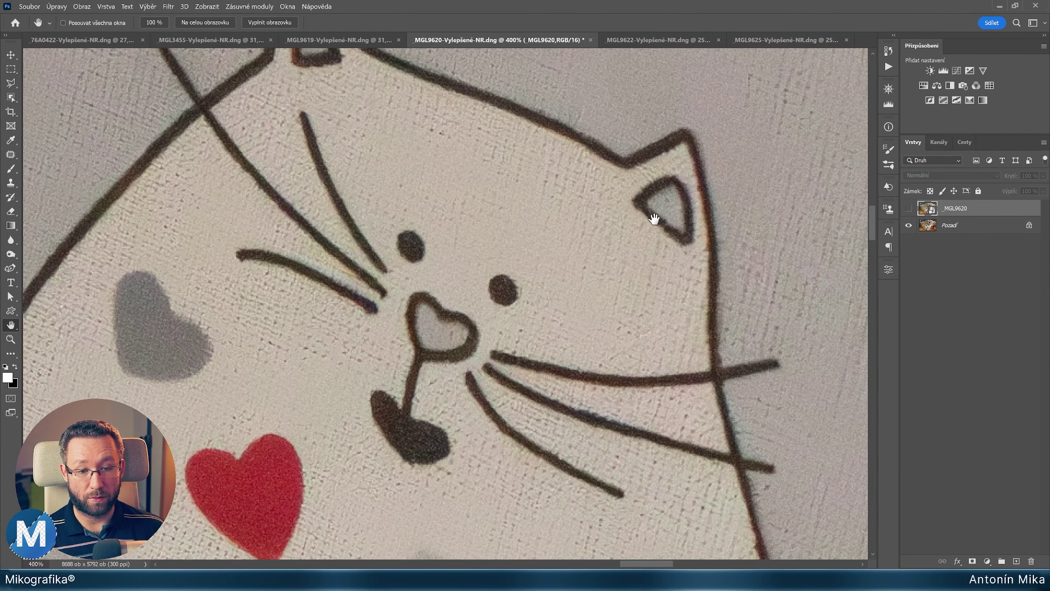
pyautogui.hotkey('ctrl', '0')
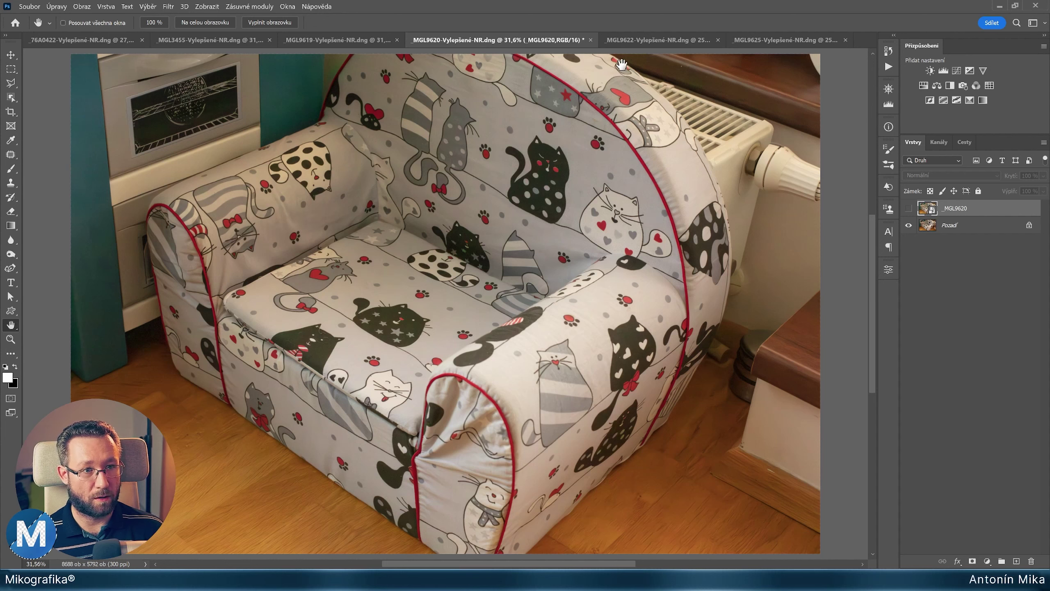
pyautogui.click(627, 39)
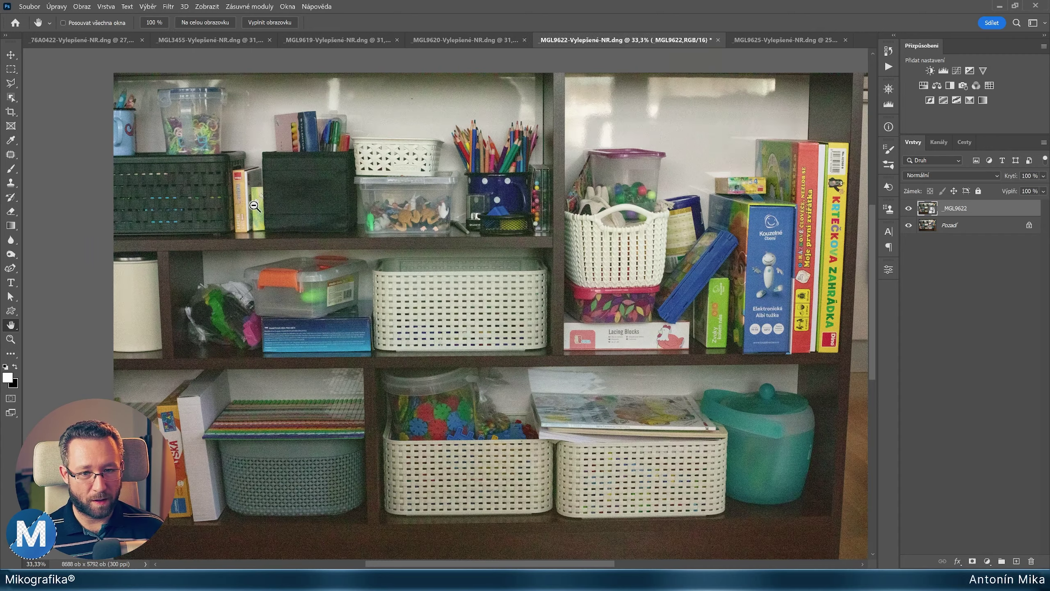
pyautogui.scroll(2, 256, 209)
pyautogui.scroll(2, 640, 90)
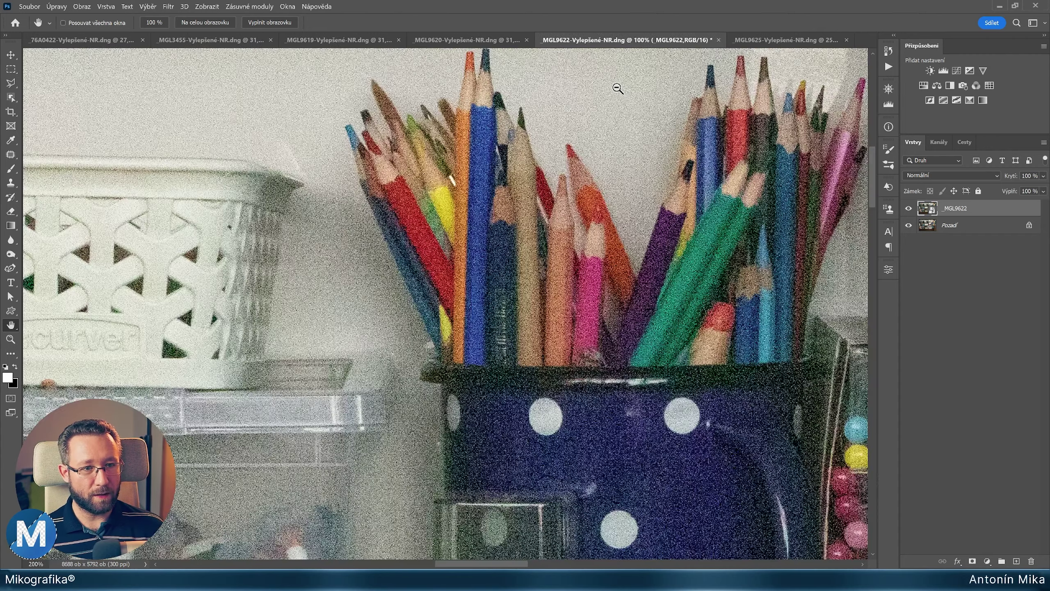
pyautogui.scroll(2, 618, 89)
pyautogui.scroll(-1, 504, 205)
pyautogui.scroll(1, 476, 234)
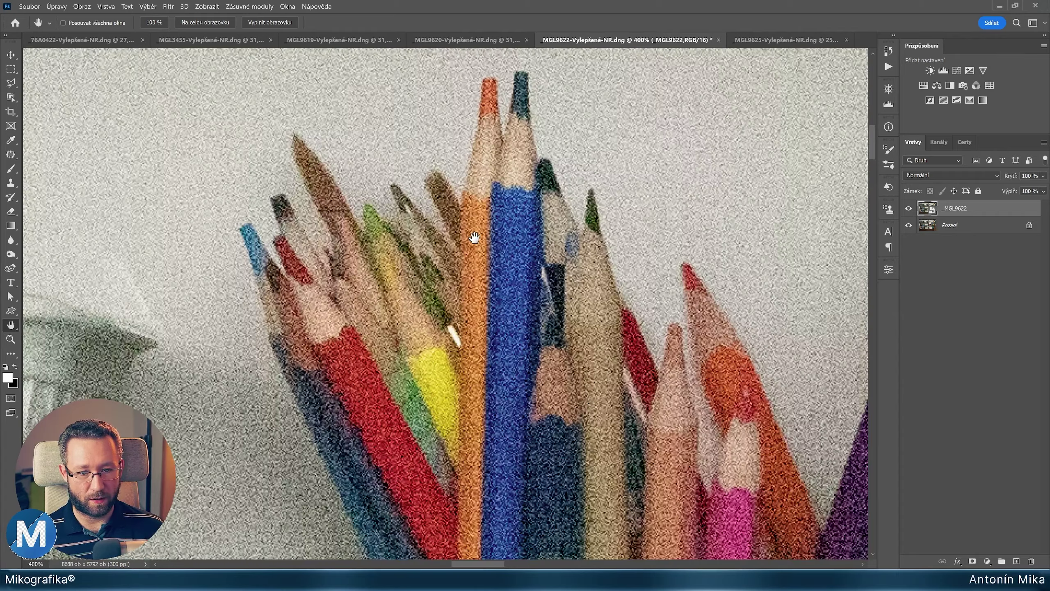
pyautogui.scroll(1, 496, 233)
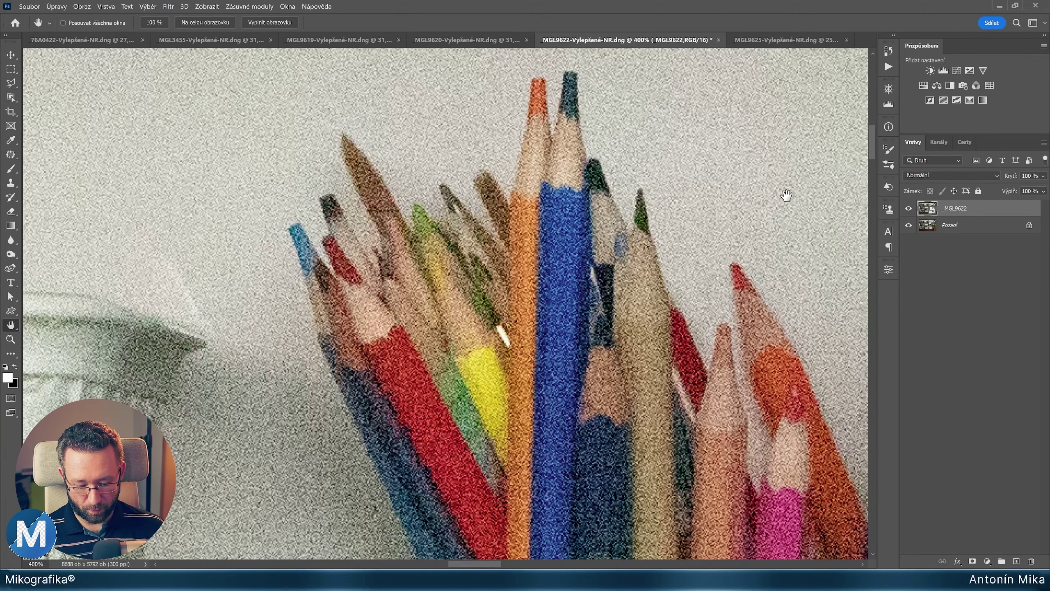
pyautogui.hotkey('ctrl', ',')
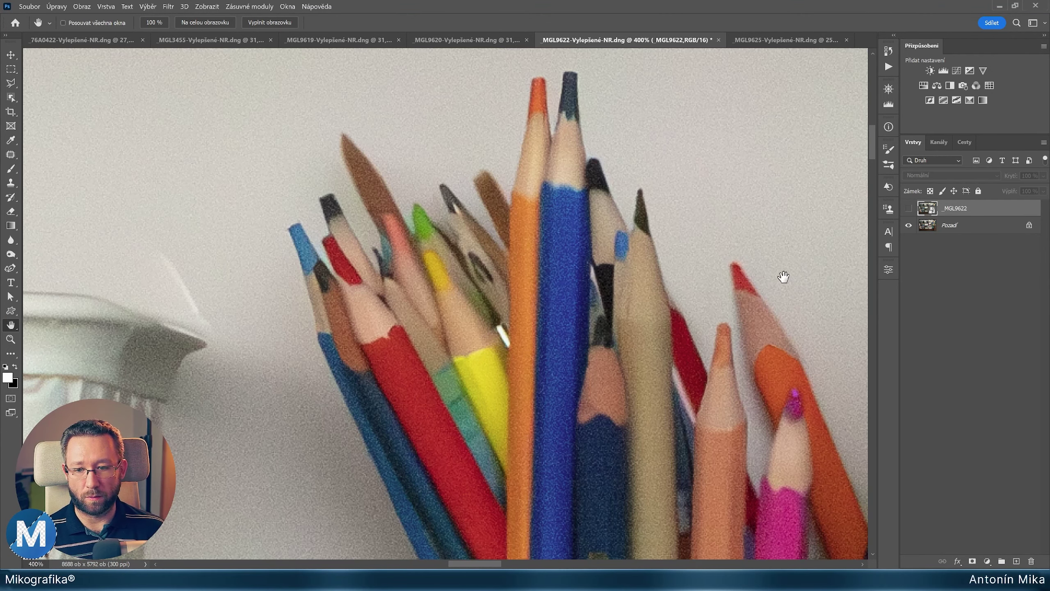
pyautogui.hotkey('ctrl', ',')
pyautogui.hotkey('ctrl', ',')
pyautogui.hotkey('ctrl', ',')
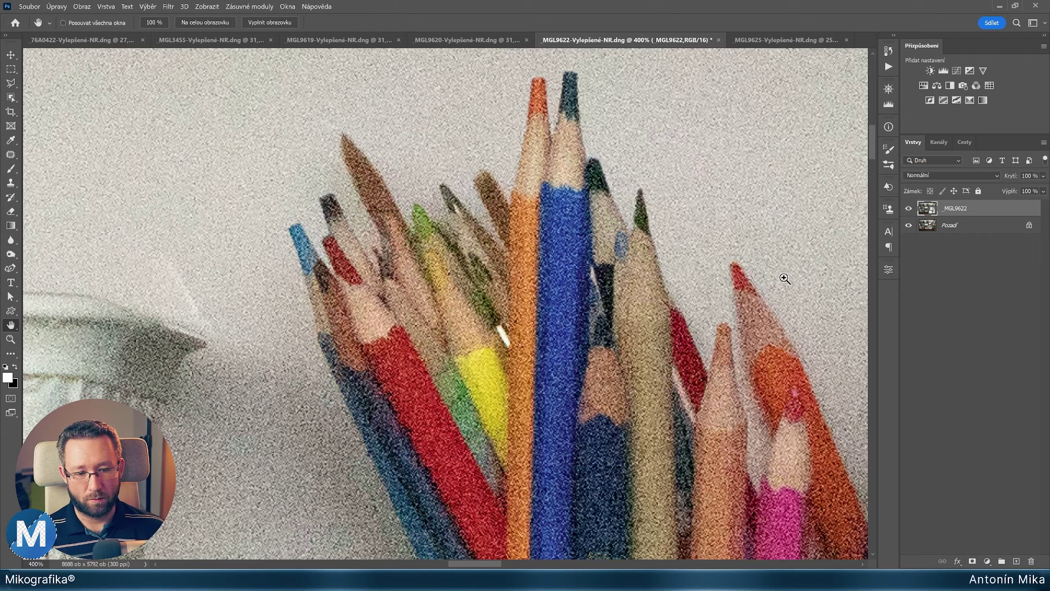
pyautogui.hotkey('ctrl', ',')
pyautogui.hotkey('ctrl', ',')
pyautogui.hotkey('ctrl', ',')
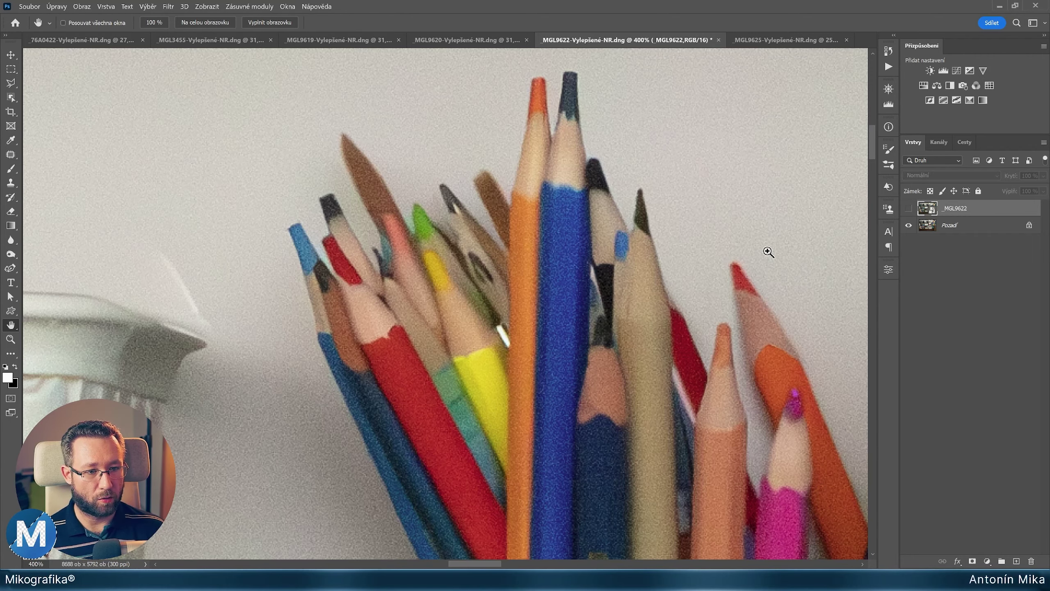
pyautogui.hotkey('ctrl', ',')
pyautogui.hotkey('ctrl', ',')
pyautogui.hotkey('ctrl', ',')
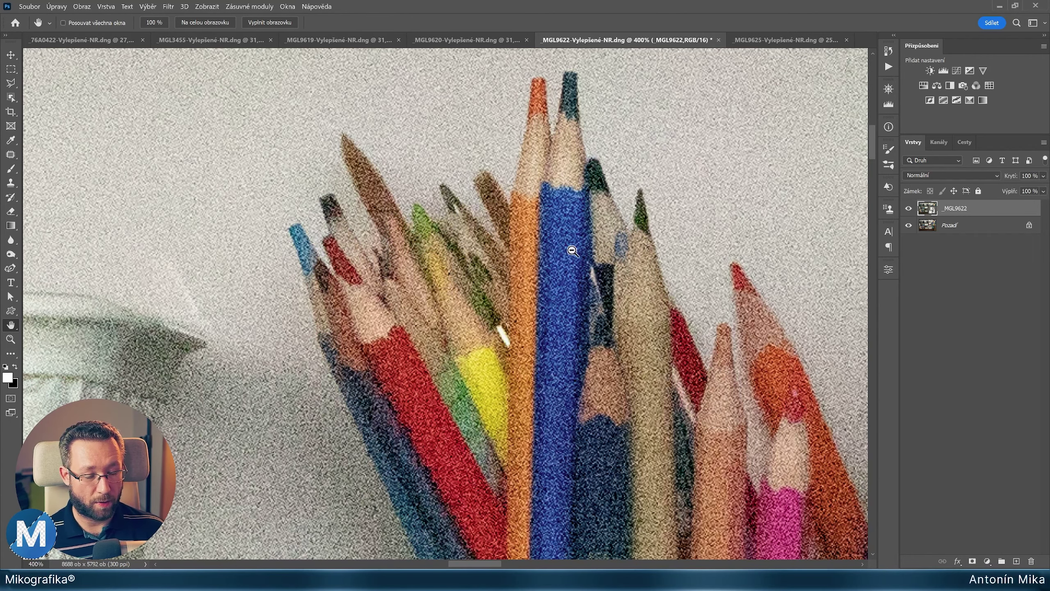
pyautogui.scroll(-5, 572, 250)
pyautogui.moveTo(538, 476); pyautogui.dragTo(632, 277)
pyautogui.moveTo(727, 257); pyautogui.dragTo(641, 118)
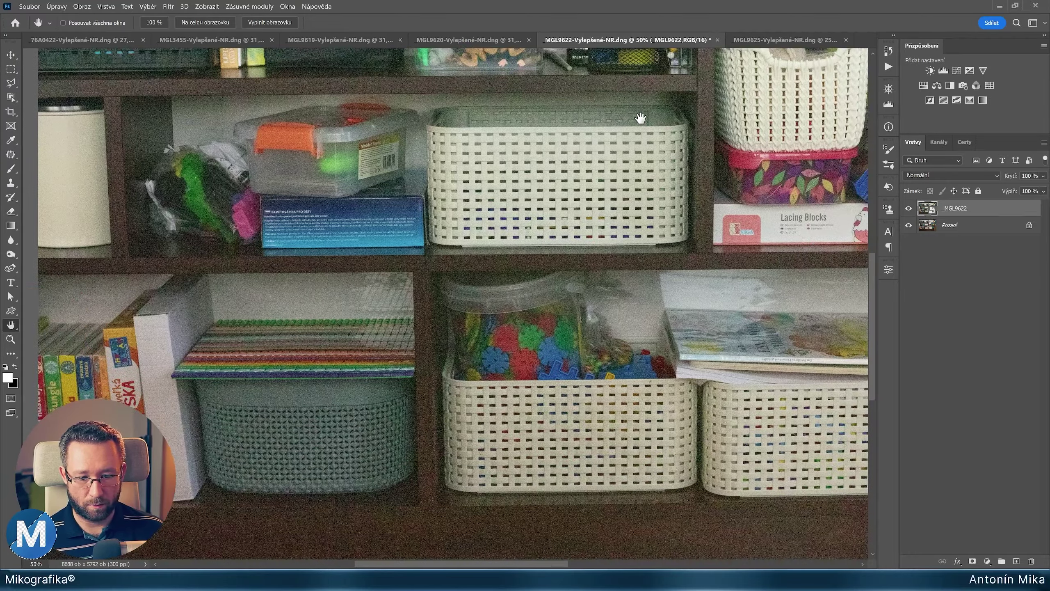
pyautogui.scroll(3, 641, 224)
pyautogui.scroll(3, 579, 254)
pyautogui.scroll(2, 607, 224)
pyautogui.scroll(2, 572, 259)
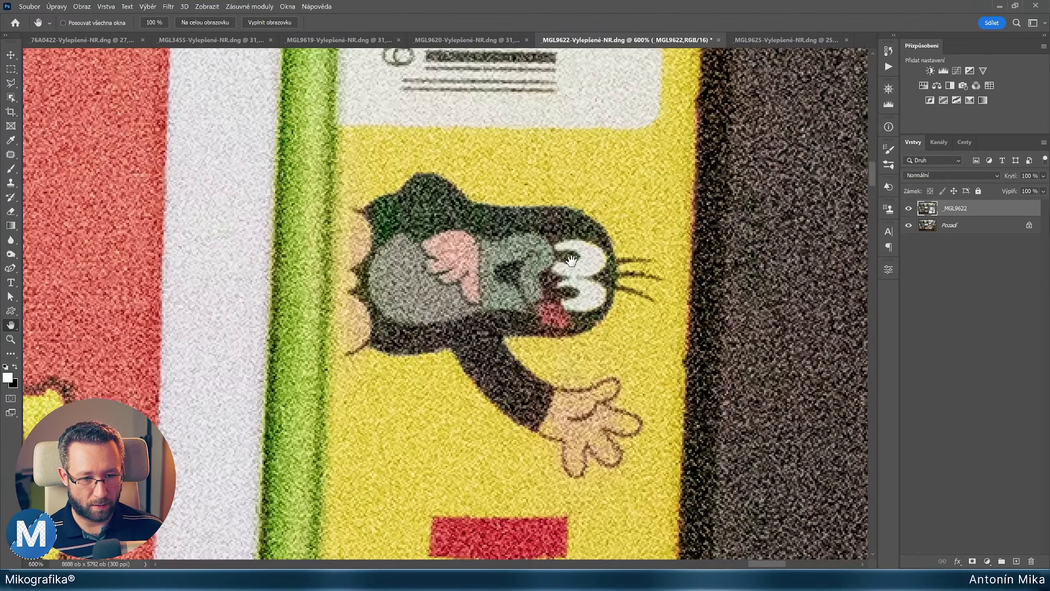
pyautogui.scroll(1, 573, 290)
pyautogui.hotkey('ctrl', ',')
pyautogui.hotkey('ctrl', ',')
pyautogui.hotkey('ctrl', ',')
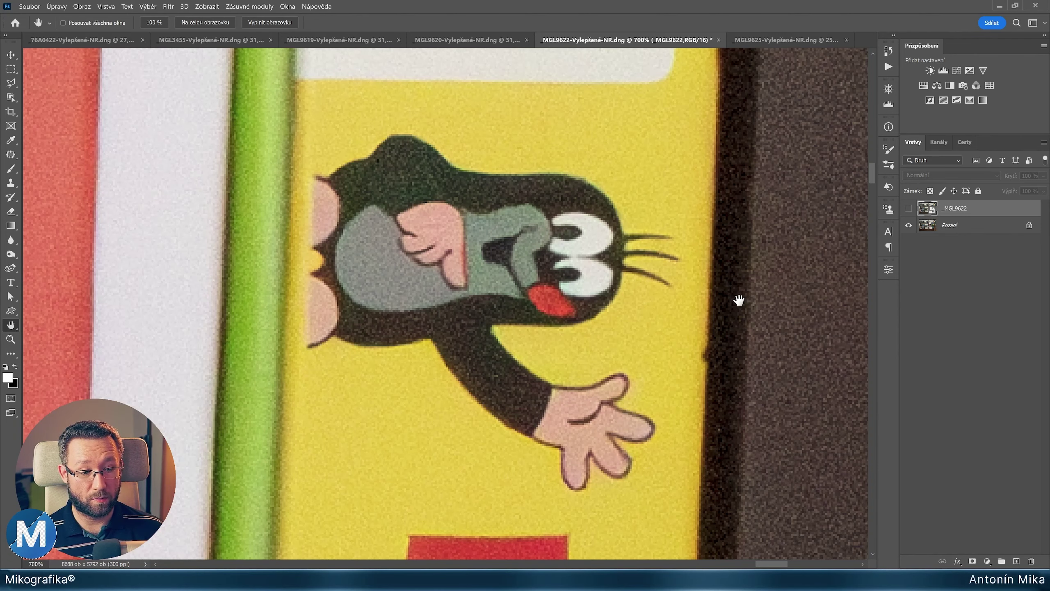
pyautogui.hotkey('ctrl', ',')
pyautogui.hotkey('ctrl', ',')
pyautogui.hotkey('ctrl', ',')
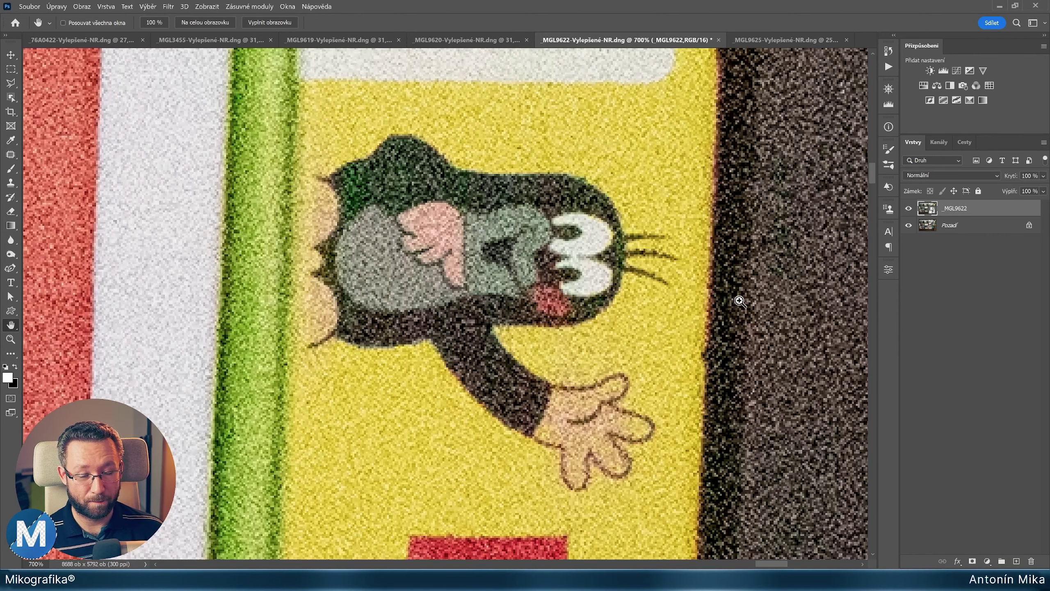
pyautogui.hotkey('ctrl', ',')
pyautogui.hotkey('ctrl', ',')
pyautogui.hotkey('ctrl', ',')
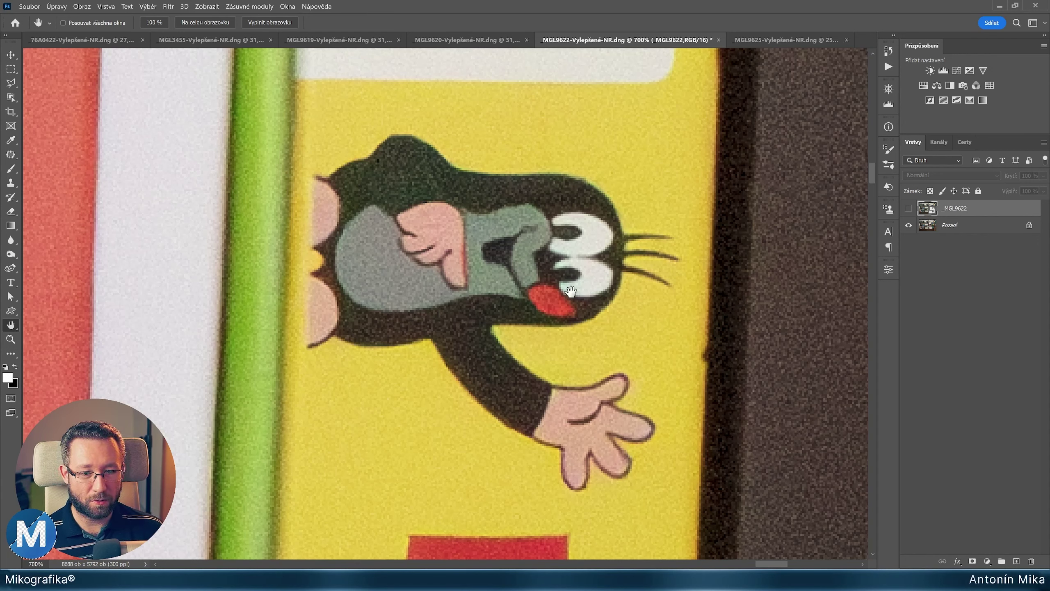
pyautogui.hotkey('ctrl', ',')
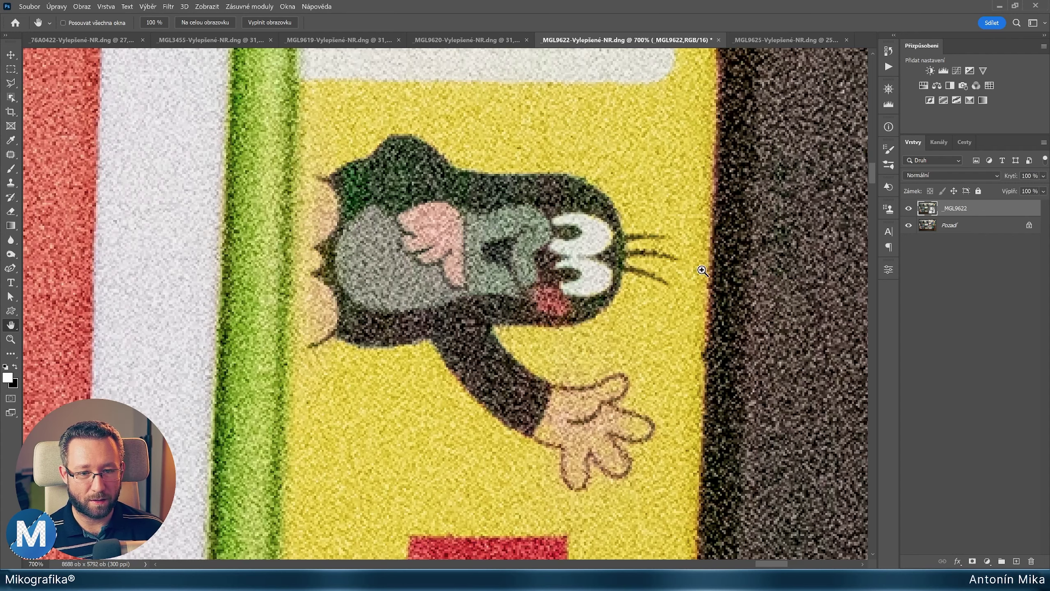
pyautogui.hotkey('ctrl', ',')
pyautogui.hotkey('ctrl', ',')
pyautogui.hotkey('ctrl', ',')
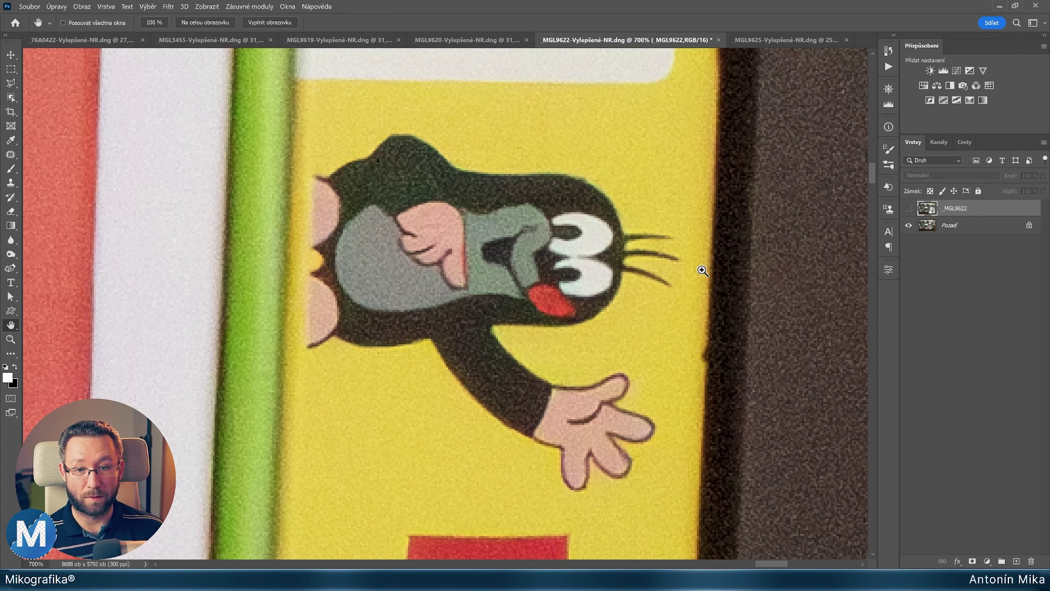
pyautogui.hotkey('ctrl', ',')
pyautogui.hotkey('ctrl', ',')
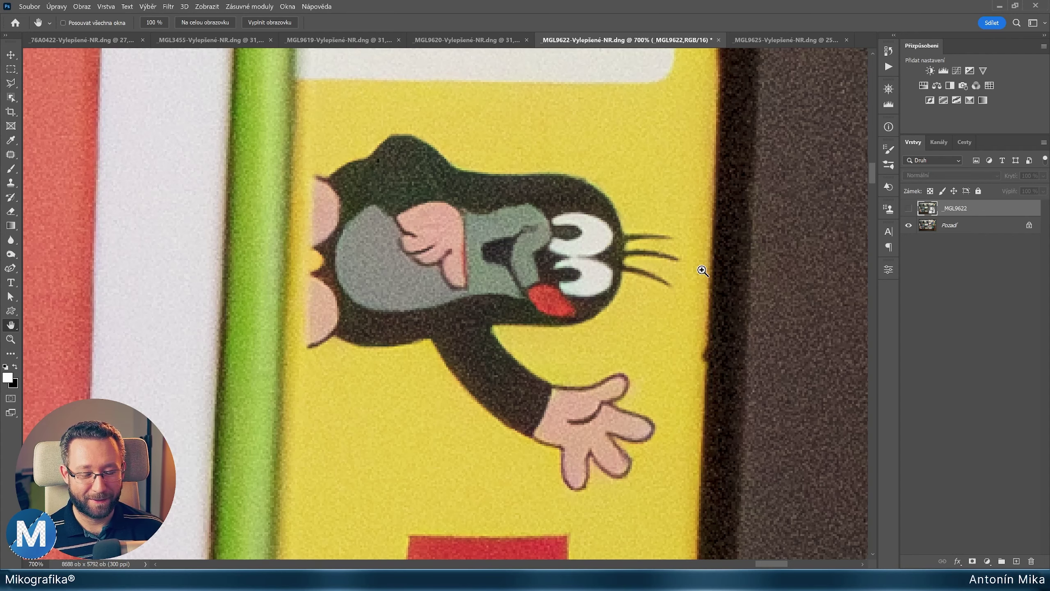
pyautogui.hotkey('ctrl', ',')
pyautogui.scroll(-9, 592, 223)
pyautogui.scroll(3, 457, 253)
# - Compare the noisy and denoised MGL9622 layers over the game boxes
pyautogui.scroll(2, 457, 253)
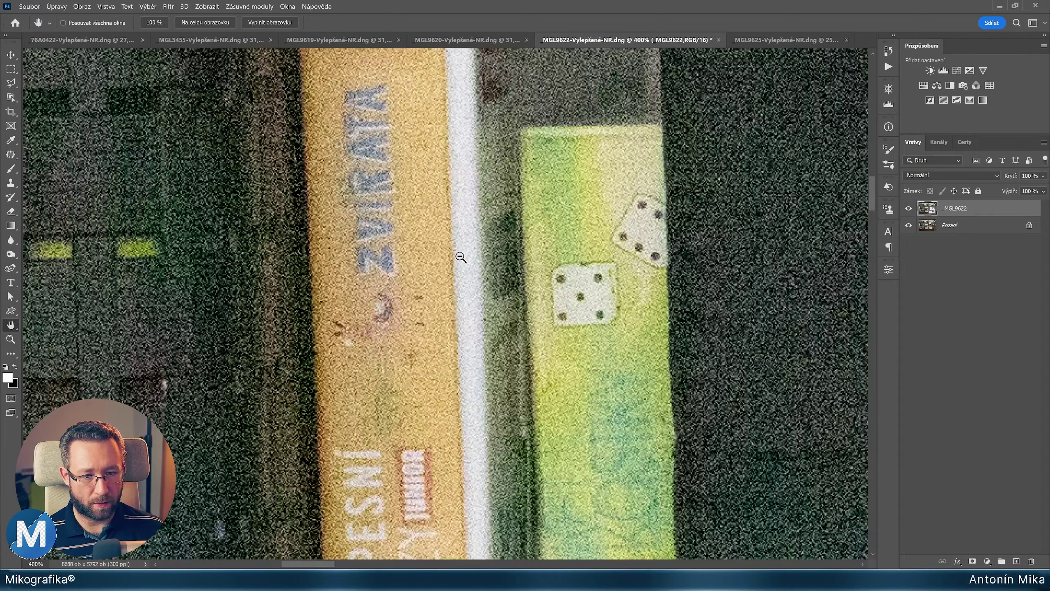
pyautogui.moveTo(513, 242); pyautogui.dragTo(471, 235)
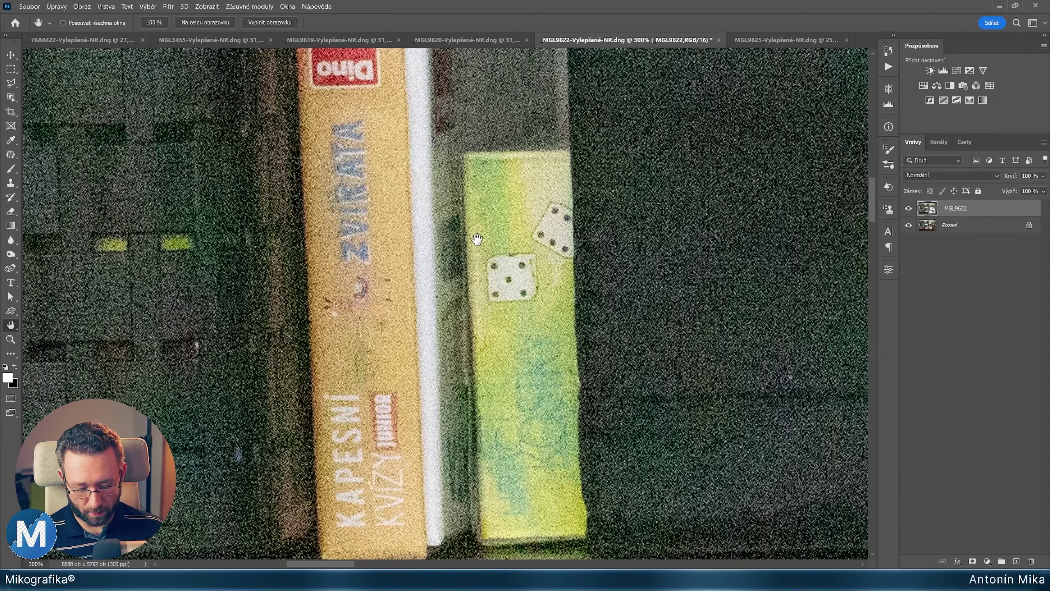
pyautogui.hotkey('ctrl', ',')
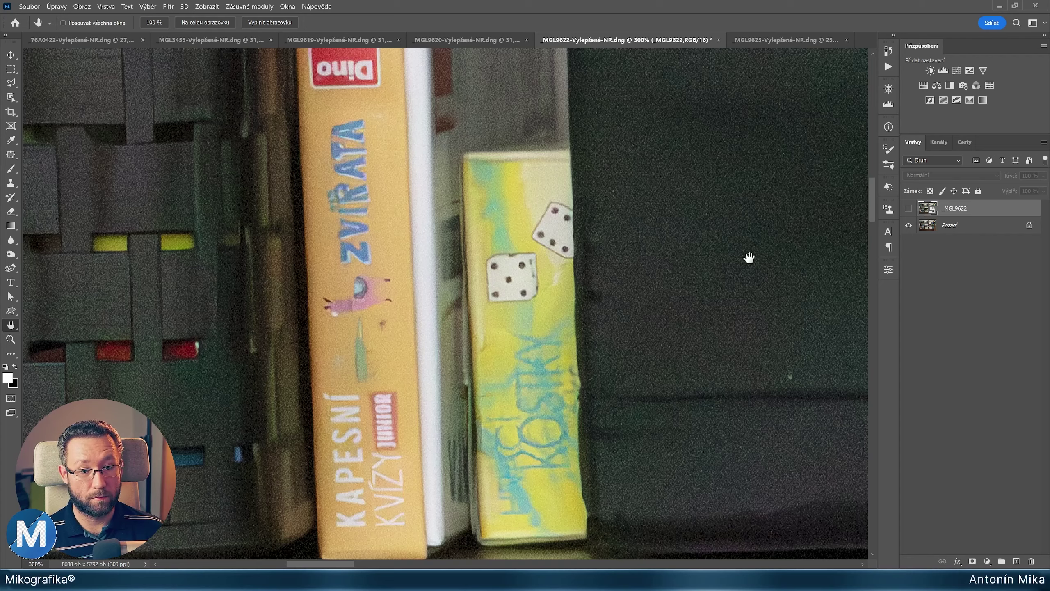
pyautogui.hotkey('ctrl', ',')
pyautogui.hotkey('ctrl', ',')
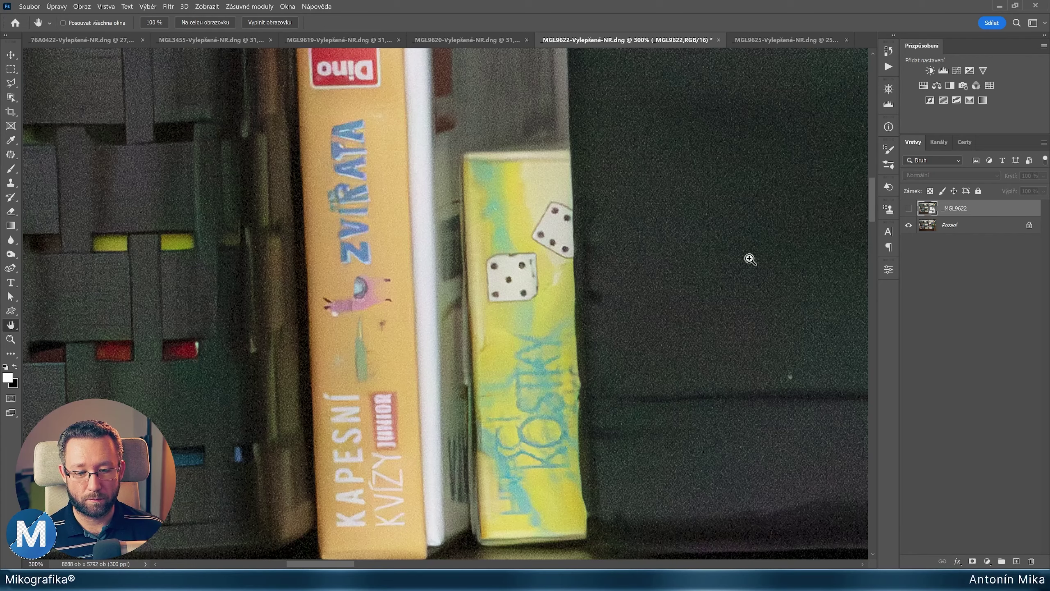
pyautogui.hotkey('ctrl', ',')
# - Compare the noisy and denoised versions over the dark woven basket
pyautogui.moveTo(201, 356); pyautogui.dragTo(515, 281)
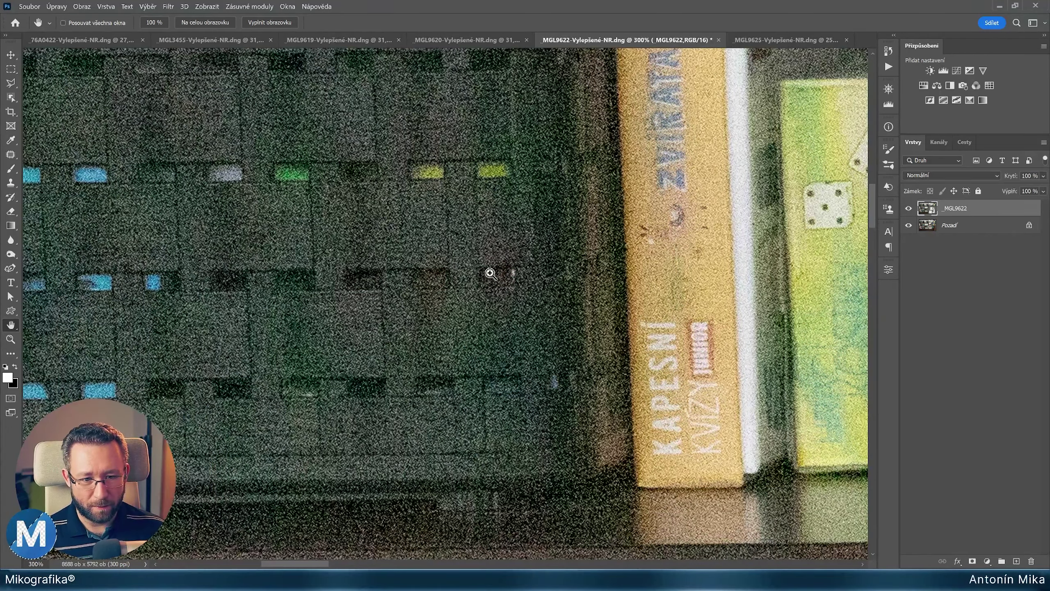
pyautogui.hotkey('ctrl', ',')
pyautogui.hotkey('ctrl', ',')
pyautogui.hotkey('ctrl', ',')
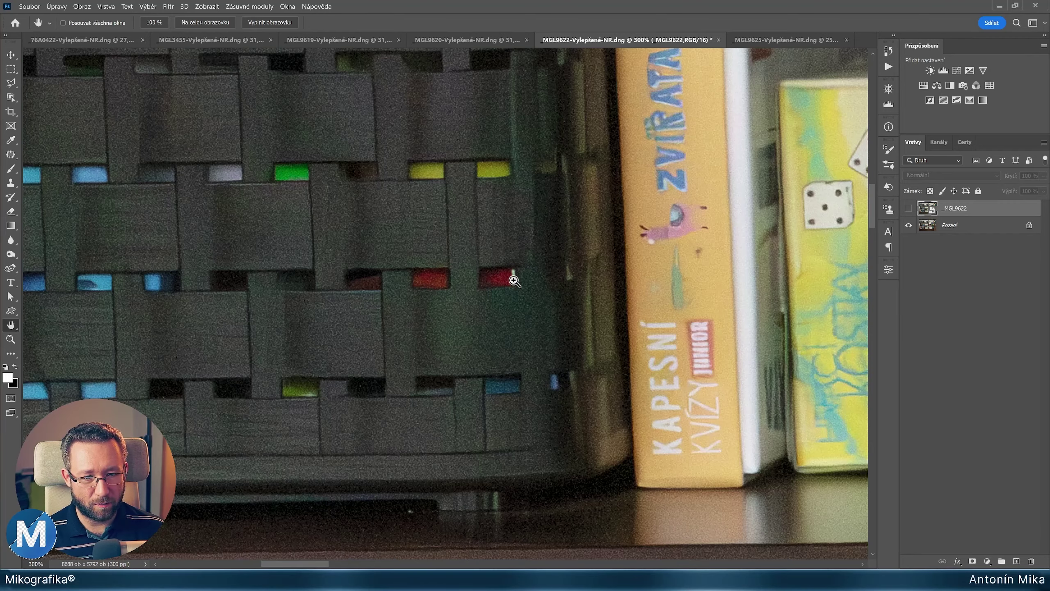
pyautogui.hotkey('ctrl', ',')
pyautogui.scroll(-6, 465, 301)
pyautogui.scroll(5, 460, 304)
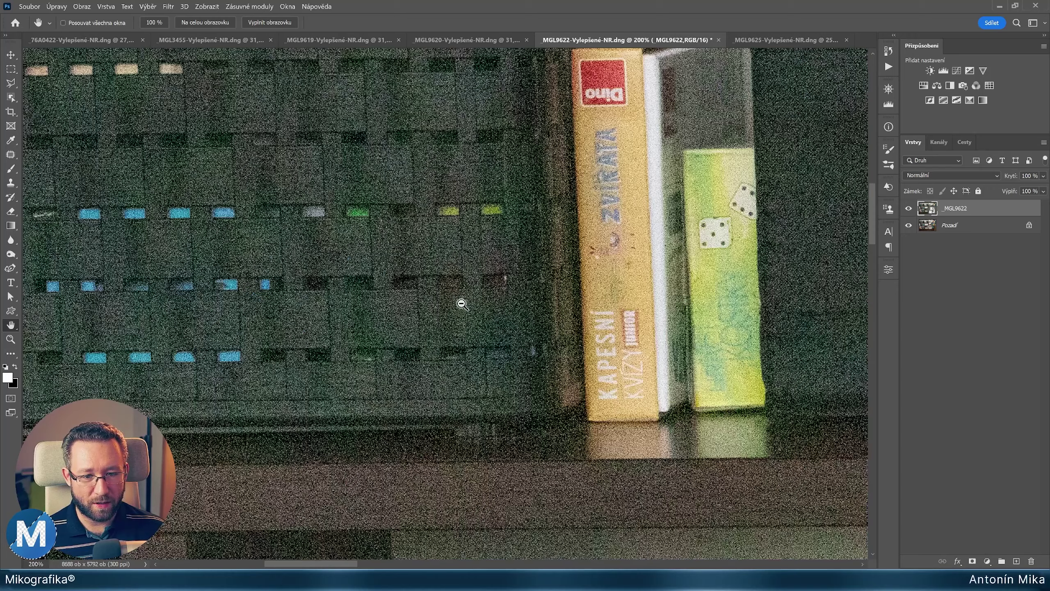
pyautogui.moveTo(487, 272); pyautogui.dragTo(482, 275)
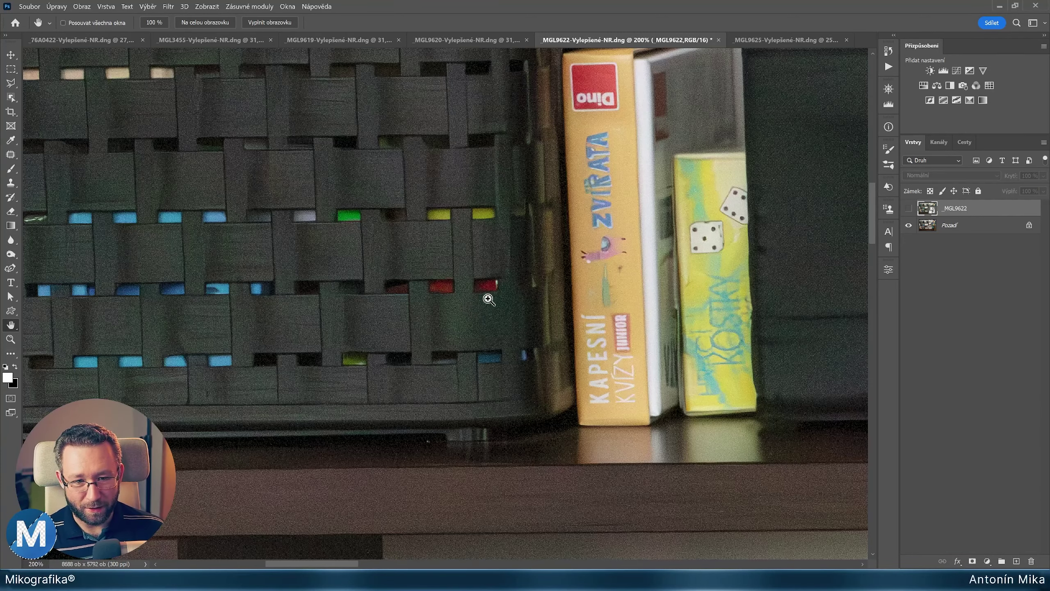
pyautogui.hotkey('ctrl', ',')
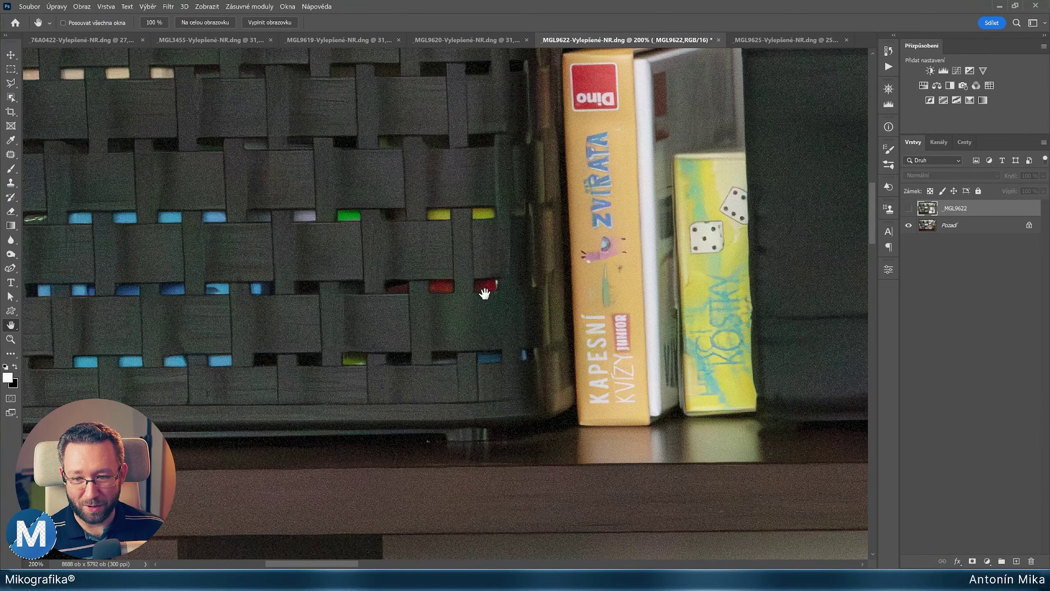
# - Flash the noisy layer a few more times, leave it hidden, and fit the image
pyautogui.scroll(1, 485, 293)
pyautogui.hotkey('ctrl', ',')
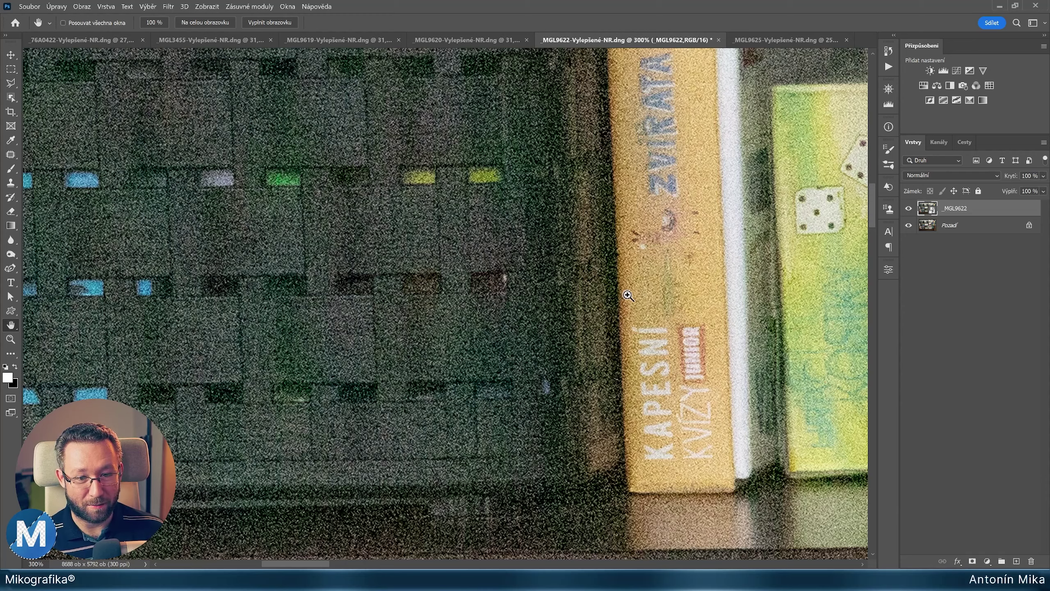
pyautogui.hotkey('ctrl', ',')
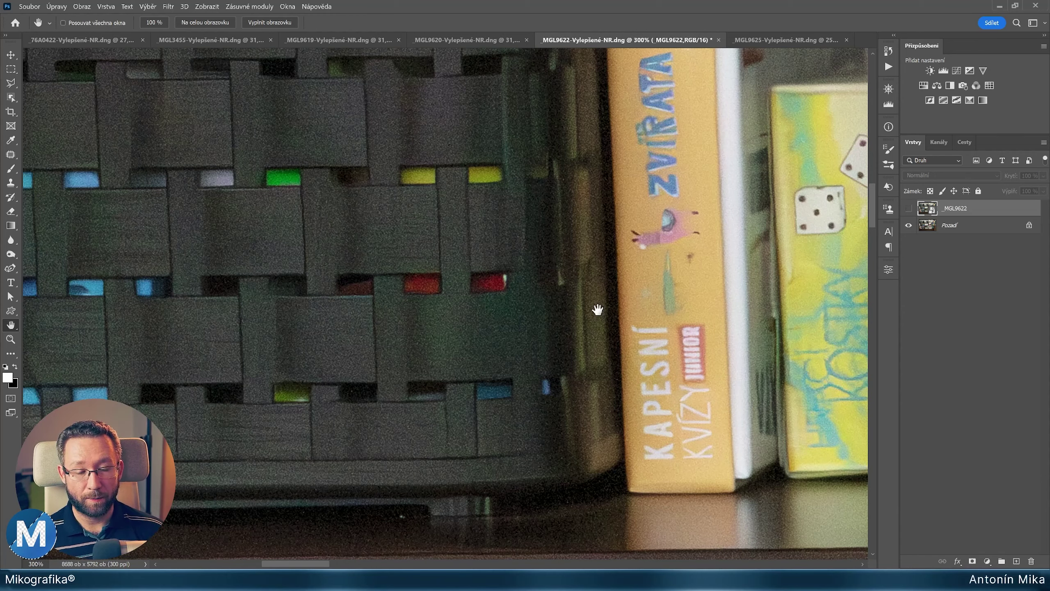
pyautogui.hotkey('ctrl', ',')
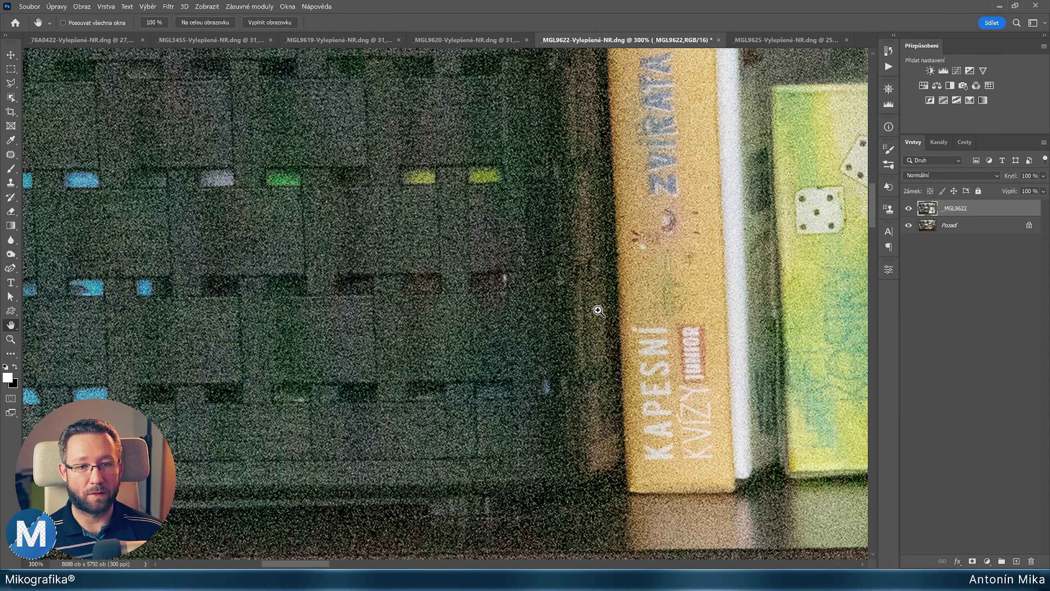
pyautogui.hotkey('ctrl', ',')
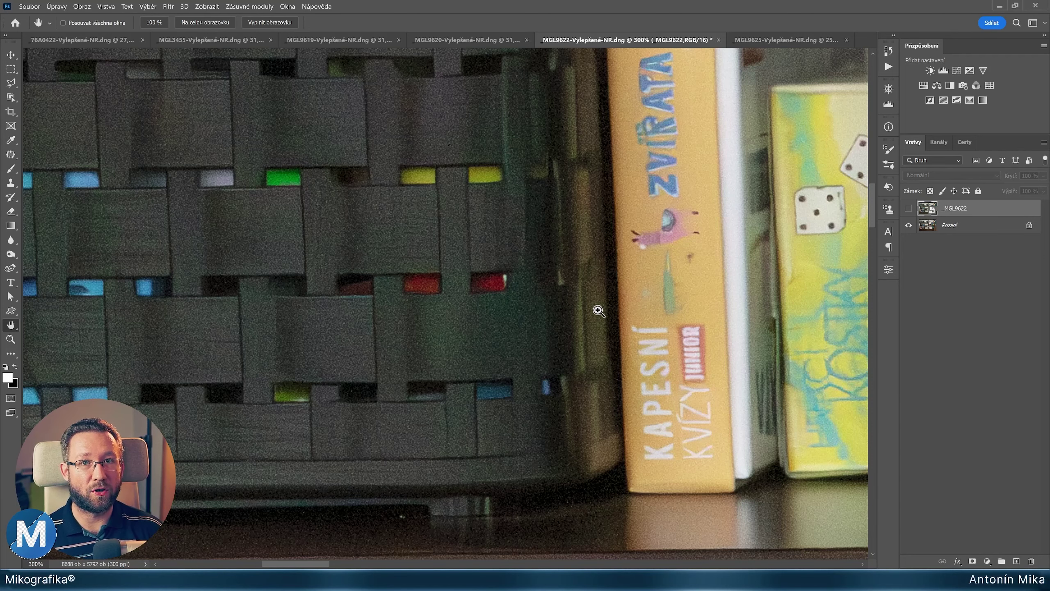
pyautogui.hotkey('ctrl', ',')
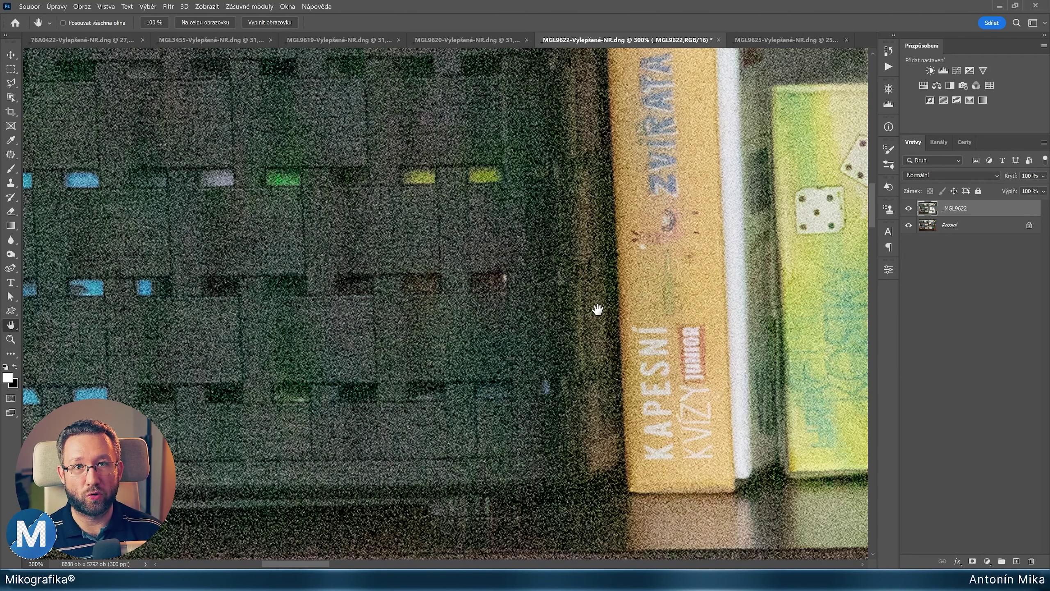
pyautogui.hotkey('ctrl', ',')
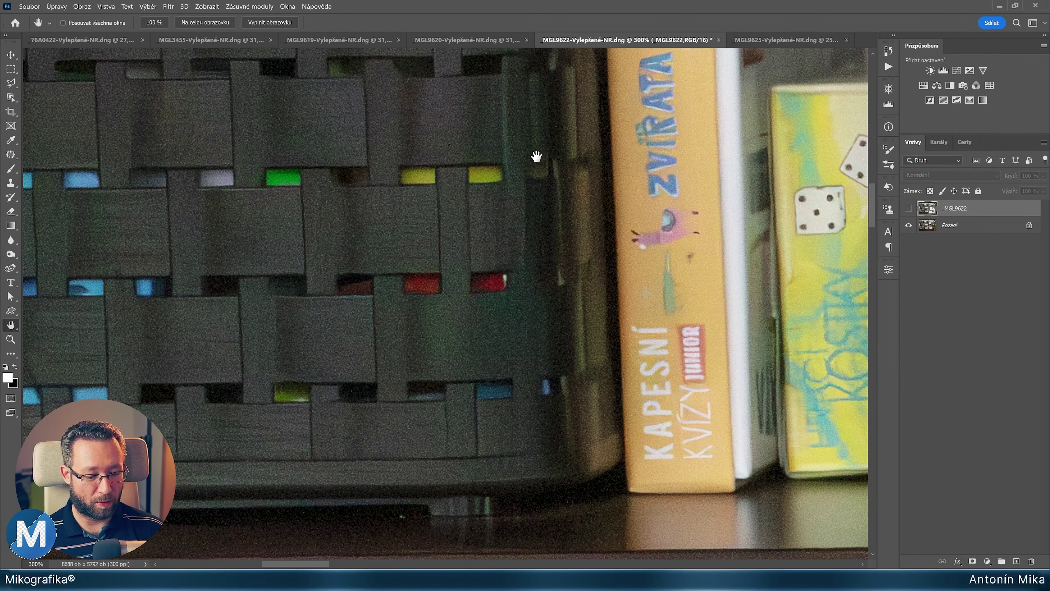
pyautogui.hotkey('ctrl', '0')
# - Bring up the MGL9625 portrait and flick its noisy layer off and back on
pyautogui.click(768, 40)
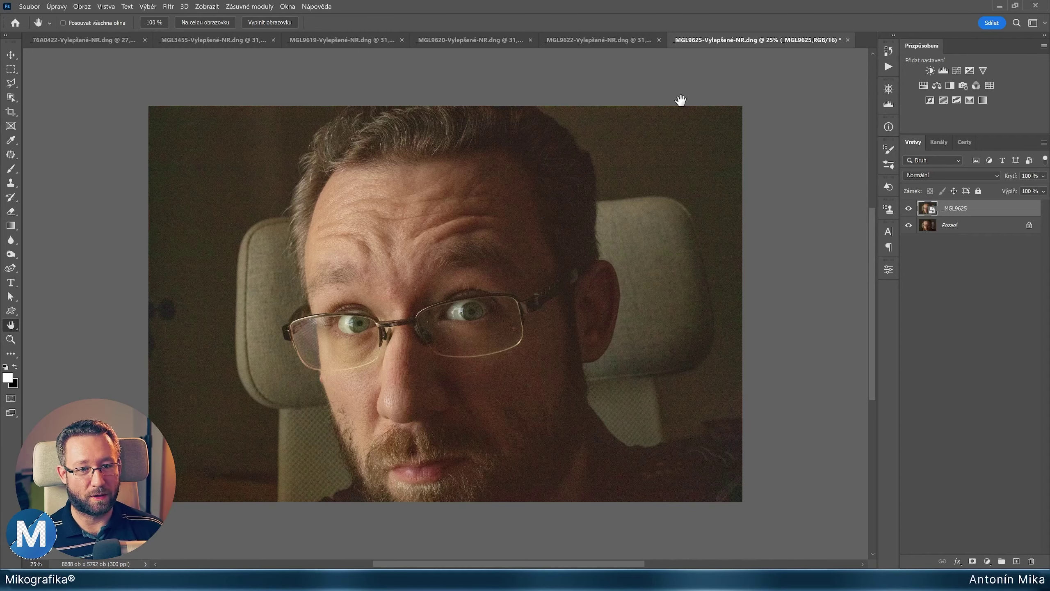
pyautogui.moveTo(533, 263); pyautogui.dragTo(573, 230)
pyautogui.click(908, 208)
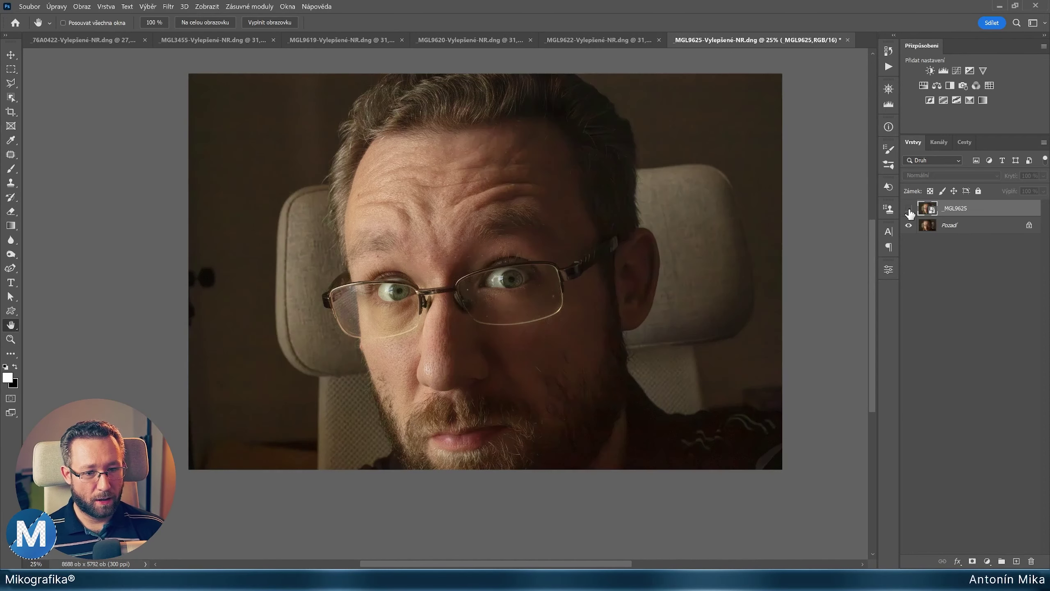
pyautogui.click(910, 209)
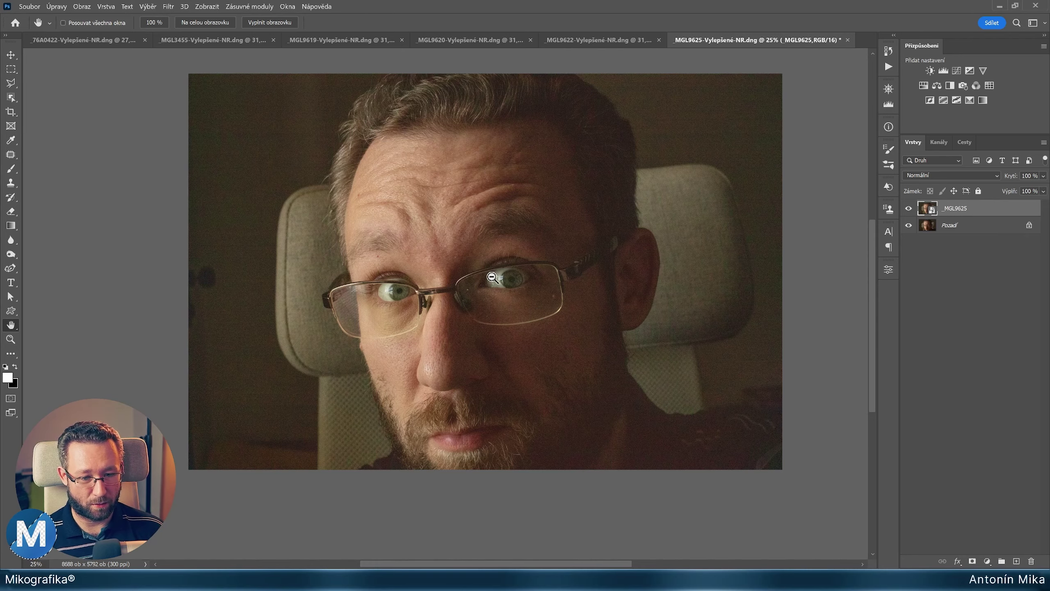
# - Magnify the eye and compare the noisy and denoised layers there
pyautogui.scroll(4, 503, 287)
pyautogui.scroll(2, 517, 281)
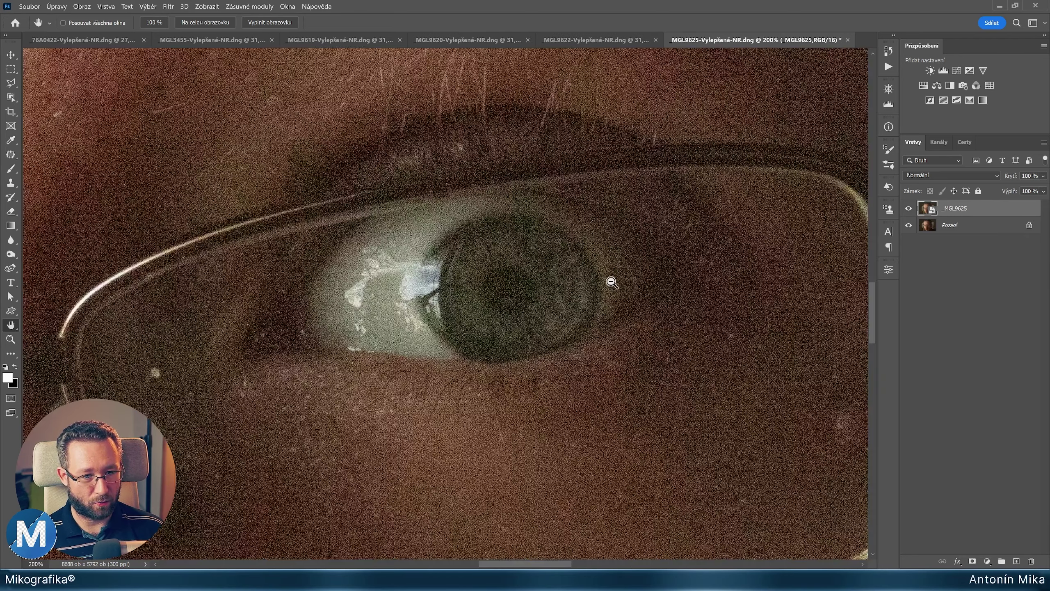
pyautogui.moveTo(589, 246); pyautogui.dragTo(558, 288)
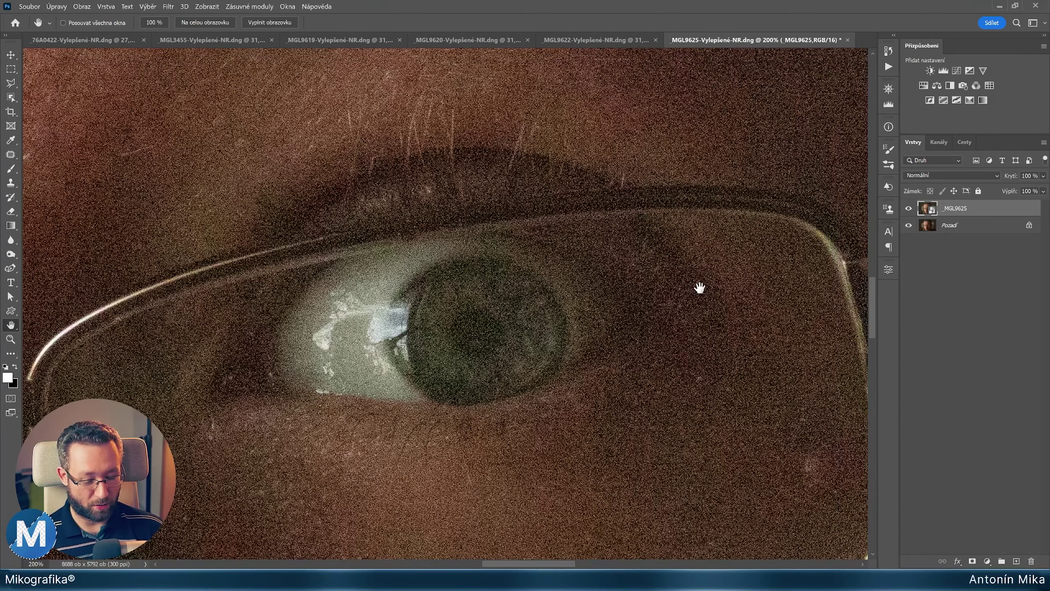
pyautogui.hotkey('ctrl', ',')
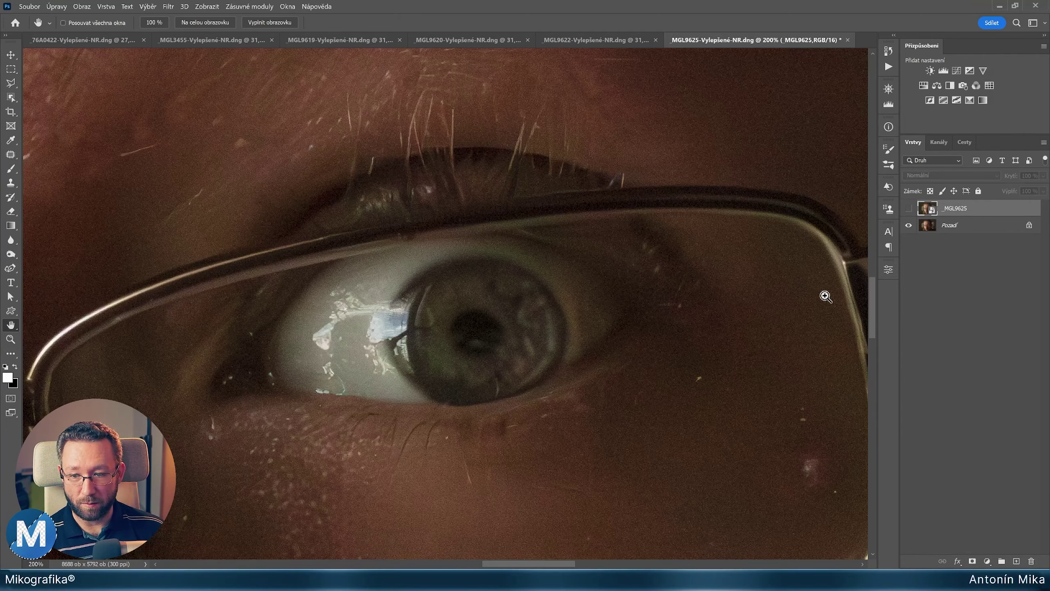
pyautogui.hotkey('ctrl', ',')
pyautogui.hotkey('ctrl', ',')
pyautogui.moveTo(354, 344); pyautogui.dragTo(451, 277)
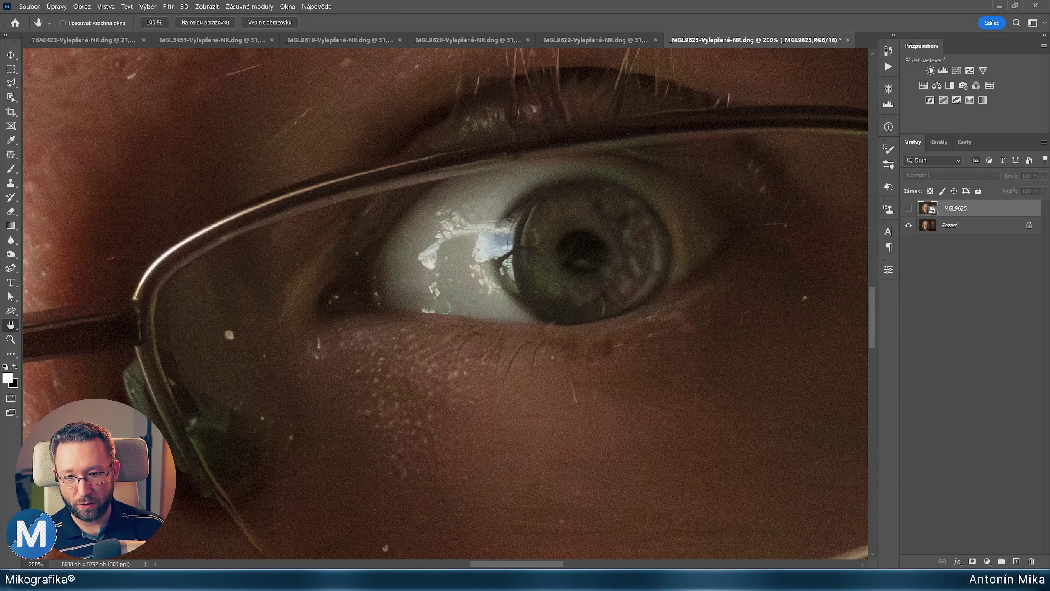
pyautogui.hotkey('ctrl', ',')
pyautogui.hotkey('ctrl', ',')
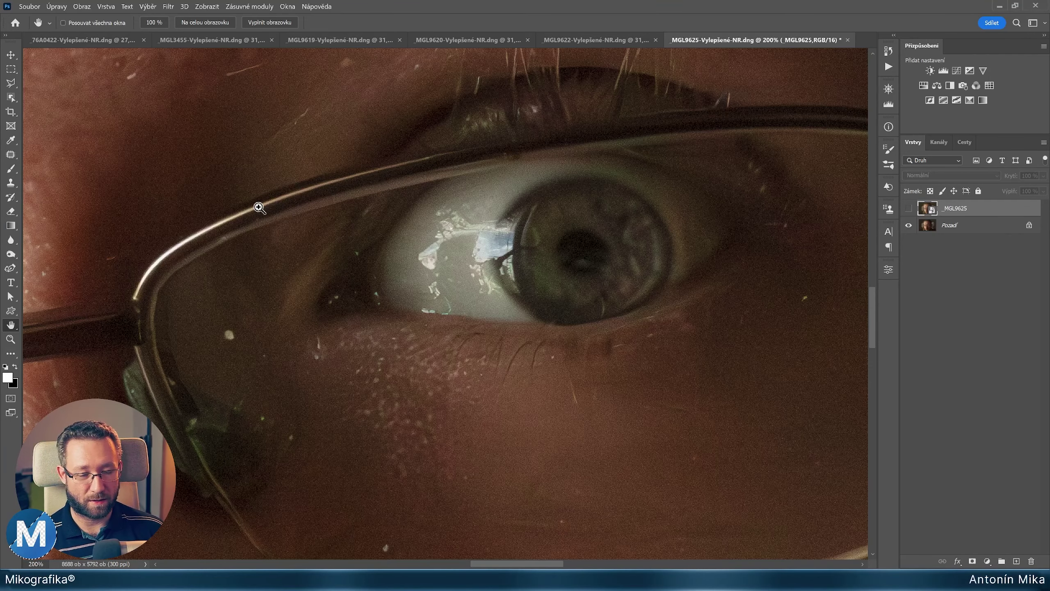
pyautogui.hotkey('ctrl', ',')
pyautogui.hotkey('ctrl', ',')
# - Compare around the eyebrow, finishing with the noisy layer hidden
pyautogui.moveTo(604, 258)
pyautogui.mouseDown()
pyautogui.moveTo(584, 292)
pyautogui.moveTo(529, 333)
pyautogui.mouseUp()
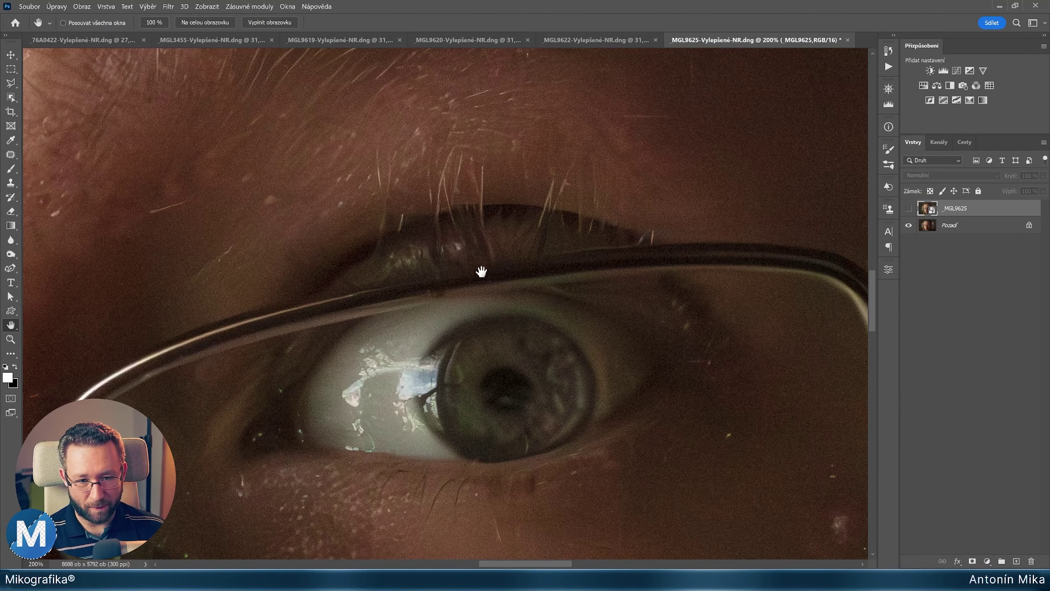
pyautogui.hotkey('ctrl', ',')
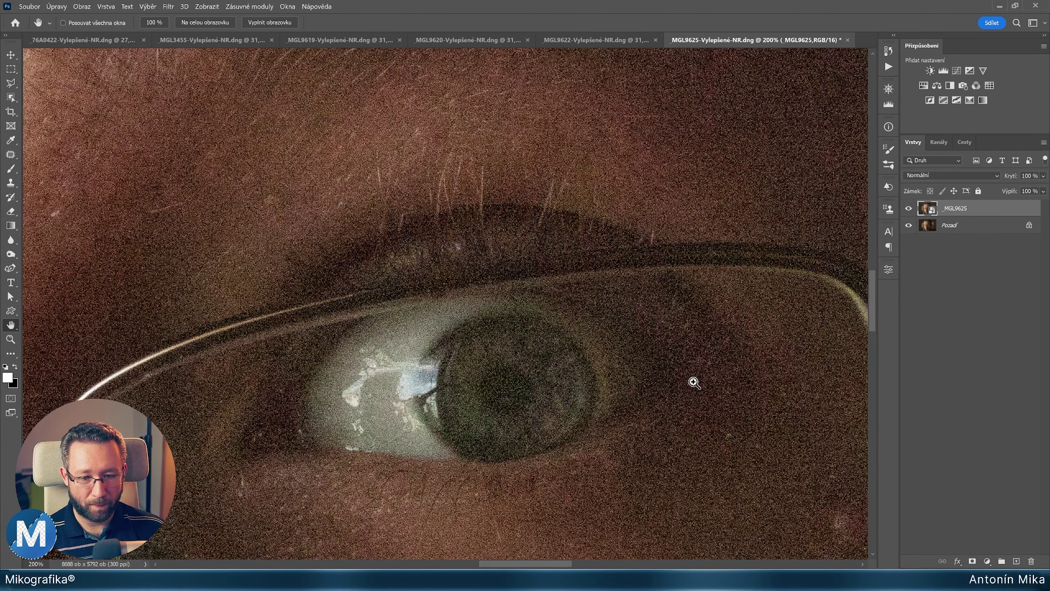
pyautogui.hotkey('ctrl', ',')
pyautogui.hotkey('ctrl', ',')
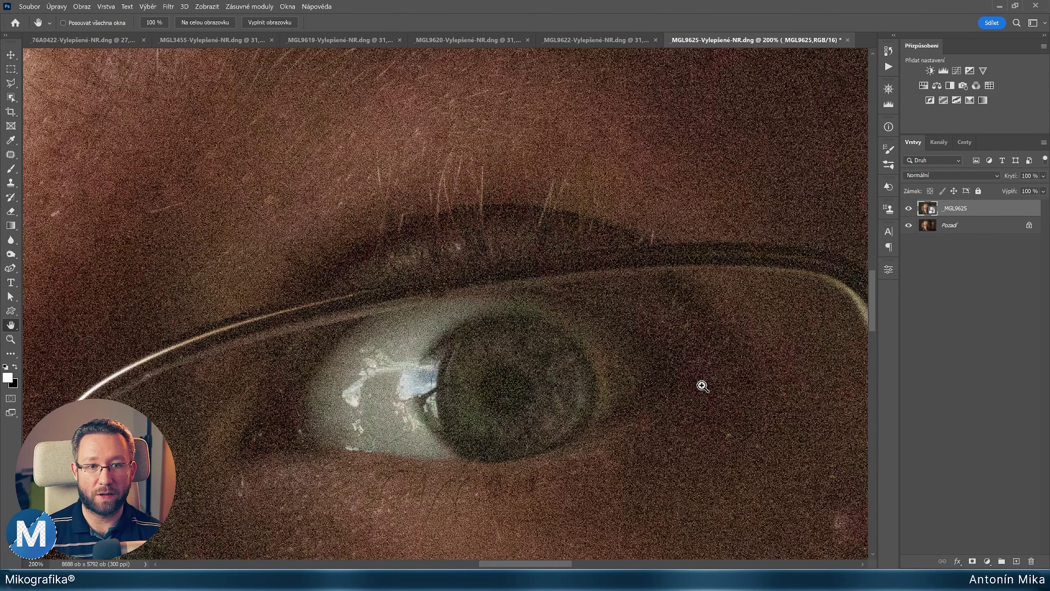
pyautogui.hotkey('ctrl', ',')
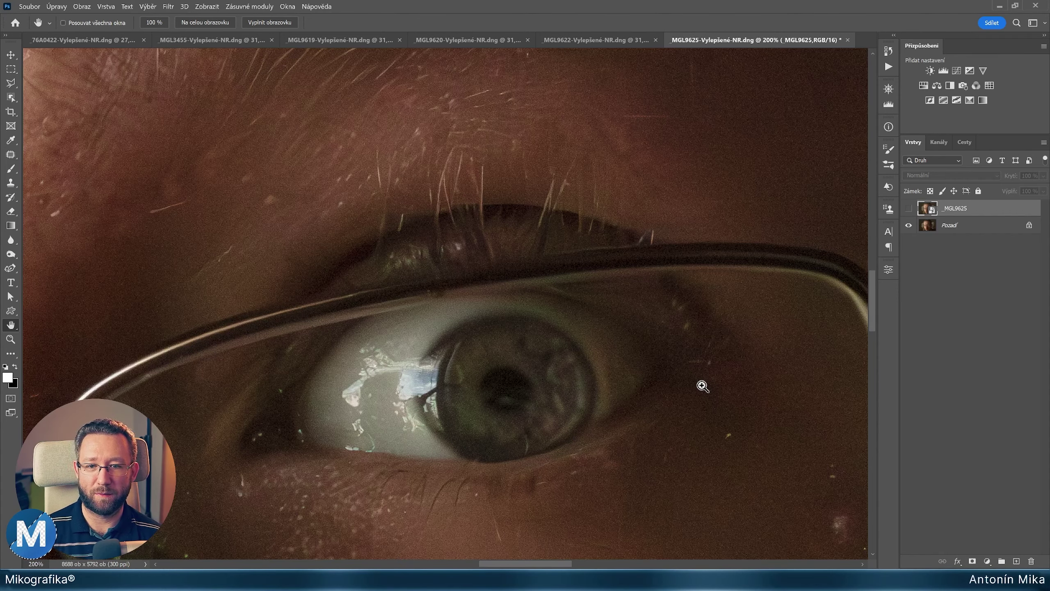
pyautogui.hotkey('ctrl', ',')
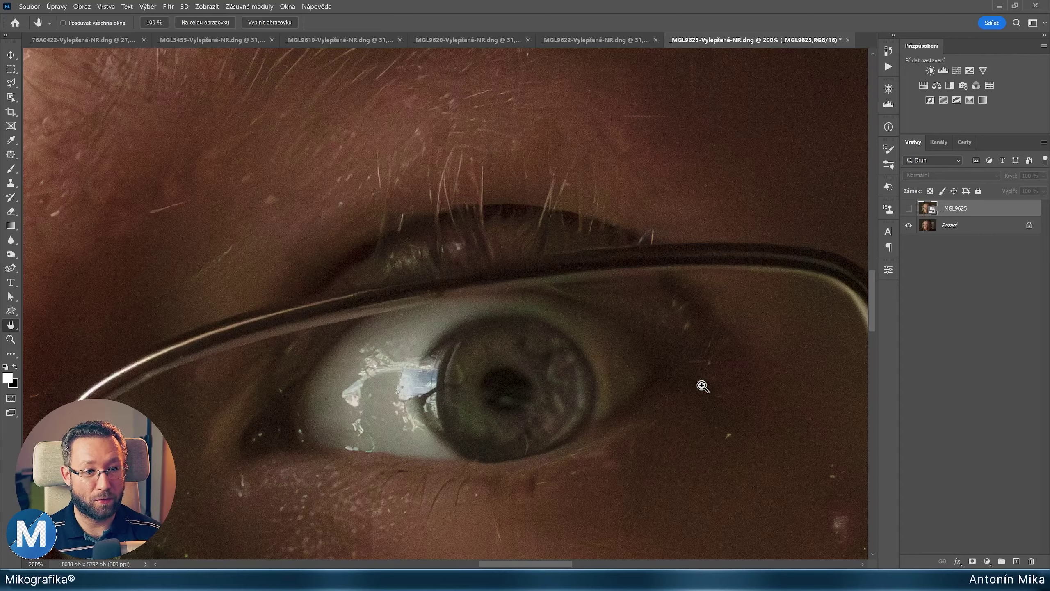
pyautogui.hotkey('ctrl', ',')
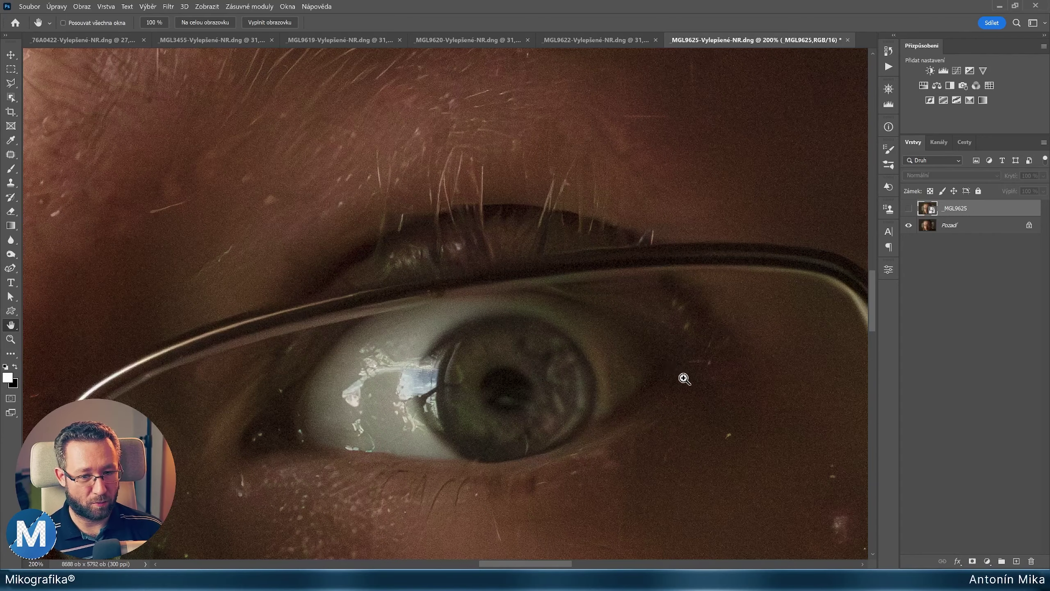
pyautogui.hotkey('ctrl', ',')
pyautogui.hotkey('ctrl', ',')
# - Pan across the portrait toward the hairline
pyautogui.scroll(-3, 518, 248)
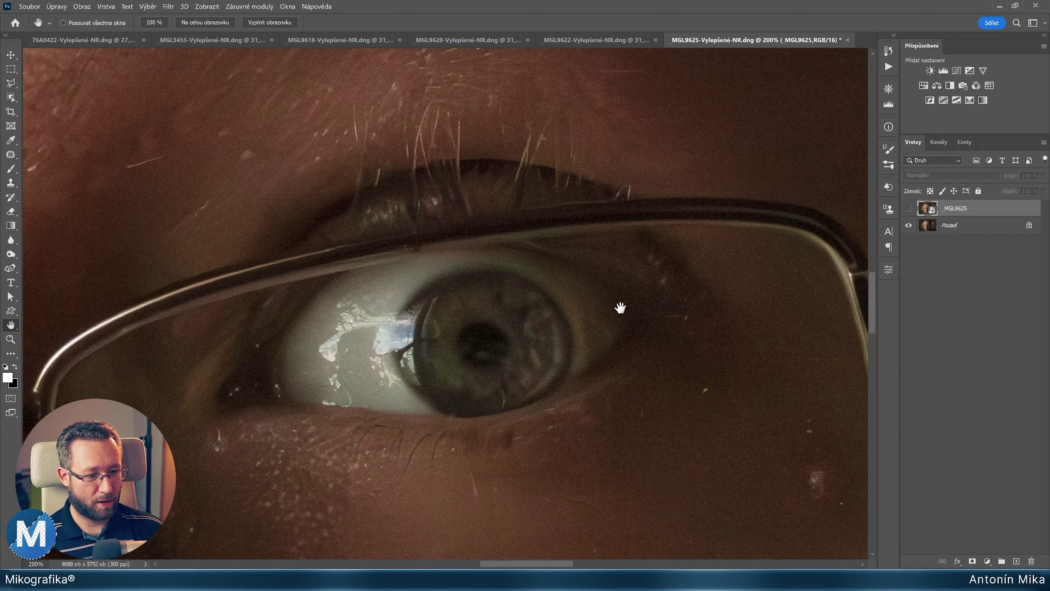
pyautogui.scroll(-5, 619, 305)
pyautogui.hscroll(5, 551, 159)
pyautogui.scroll(5, 570, 342)
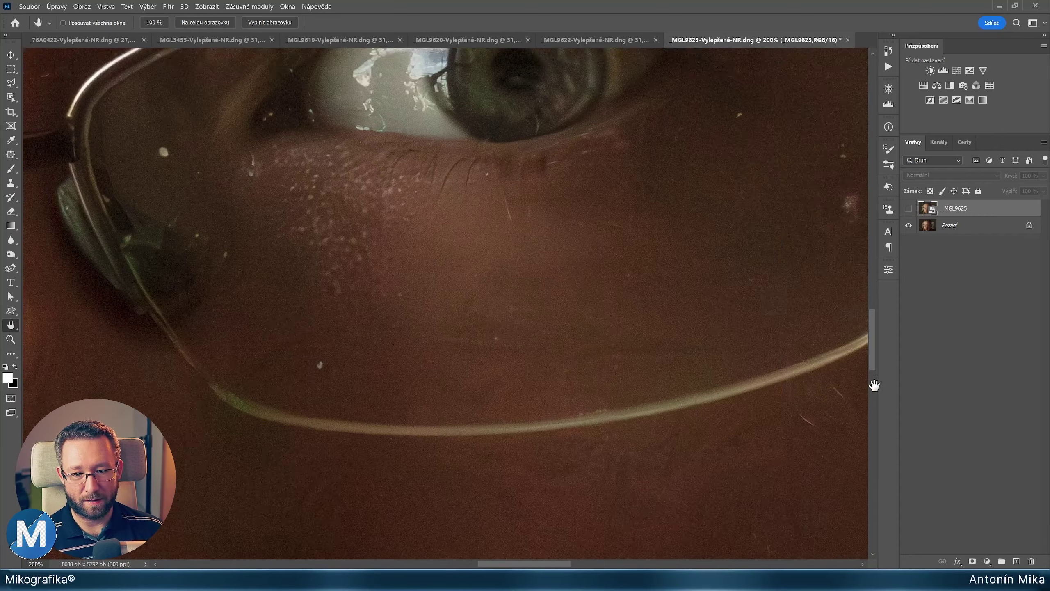
pyautogui.hscroll(-5, 590, 281)
pyautogui.hscroll(-3, 579, 459)
pyautogui.scroll(-5, 505, 373)
pyautogui.scroll(-3, 505, 373)
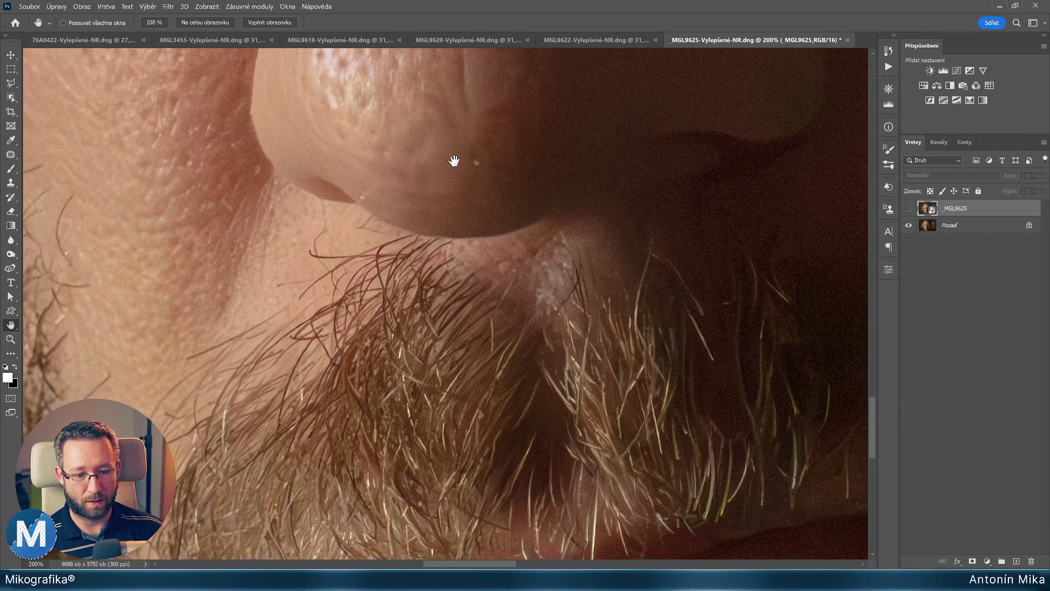
pyautogui.scroll(10, 452, 159)
pyautogui.scroll(3, 433, 134)
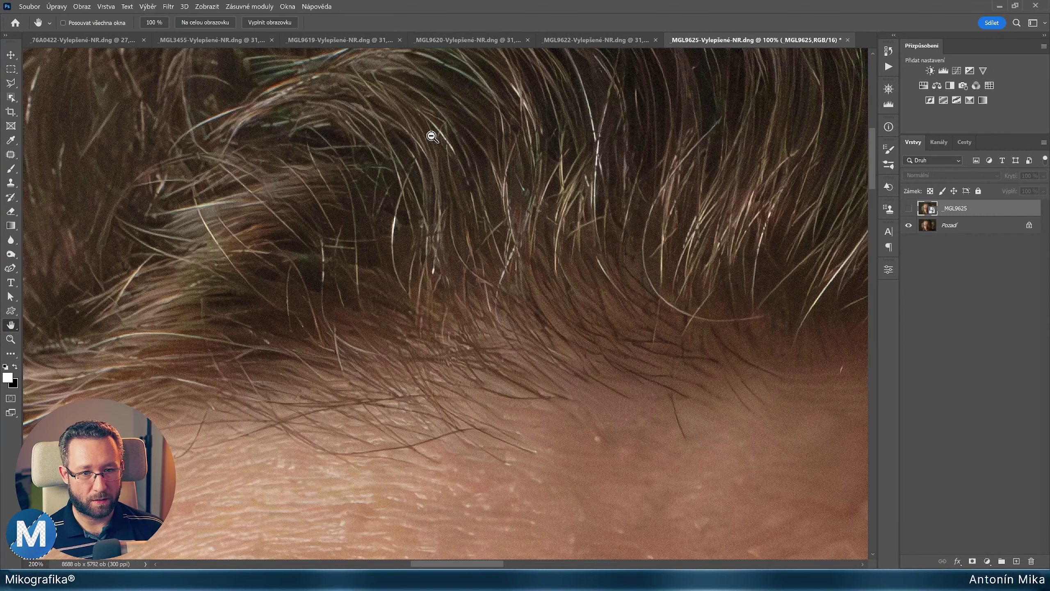
# - Zoom to 300% then 400% on the hair, show the noisy layer again, and fit the portrait
pyautogui.keyDown('ctrl'); pyautogui.click(468, 135); pyautogui.keyUp('ctrl')
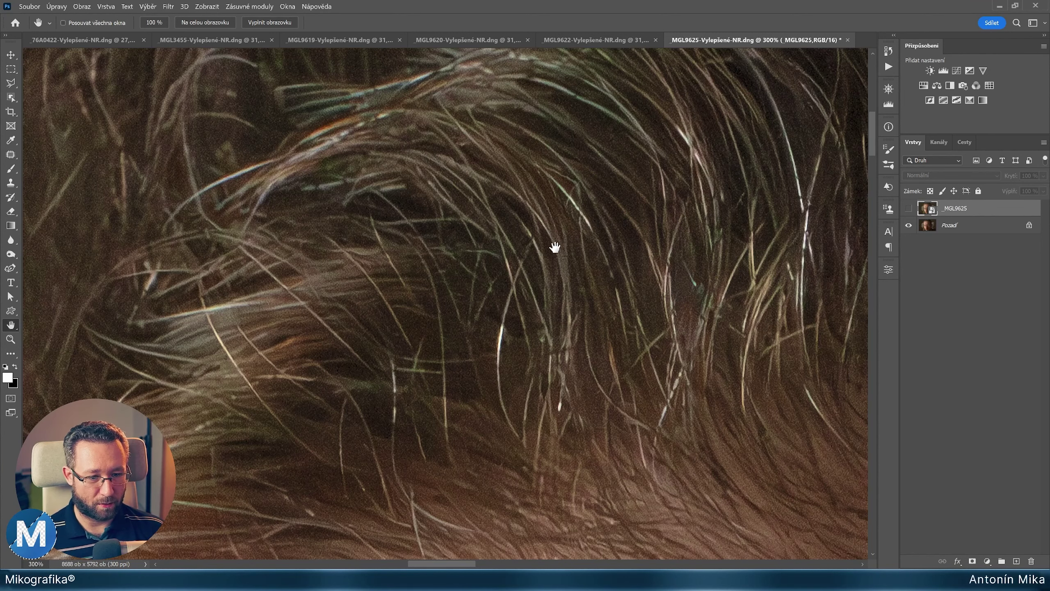
pyautogui.keyDown('ctrl'); pyautogui.click(514, 244); pyautogui.keyUp('ctrl')
pyautogui.moveTo(459, 229); pyautogui.dragTo(462, 216)
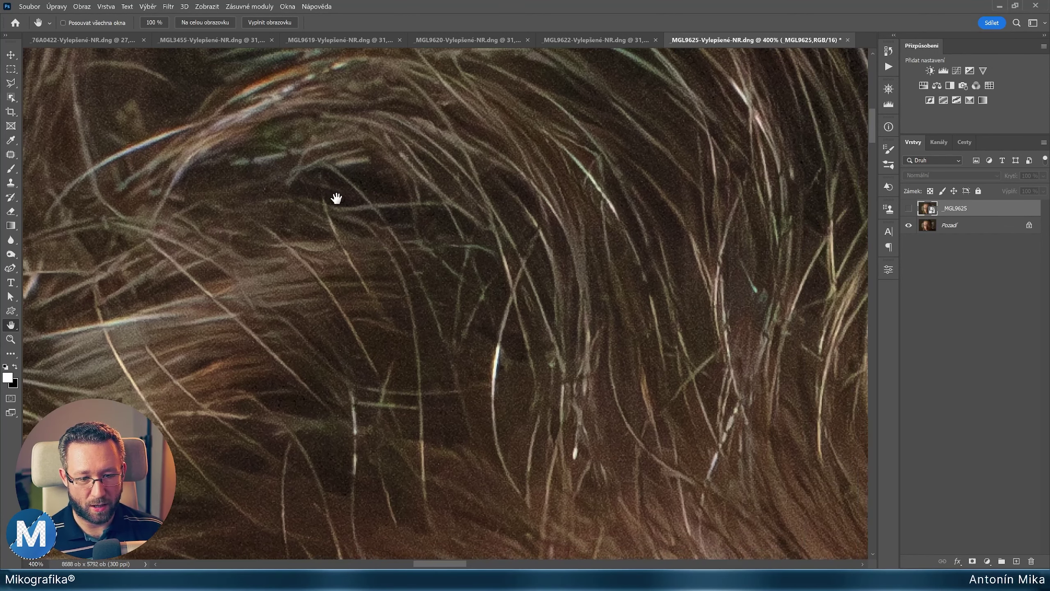
pyautogui.click(908, 208)
pyautogui.hotkey('ctrl', '0')
pyautogui.keyDown('ctrl'); pyautogui.click(445, 363); pyautogui.keyUp('ctrl')
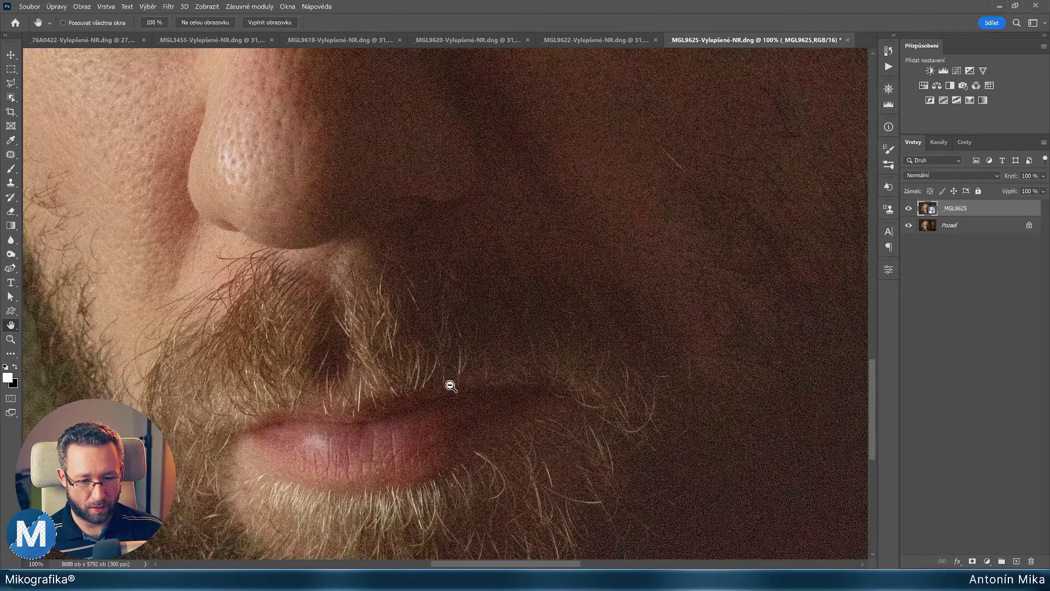
pyautogui.keyDown('ctrl'); pyautogui.click(570, 265); pyautogui.keyUp('ctrl')
pyautogui.moveTo(546, 275); pyautogui.dragTo(582, 242)
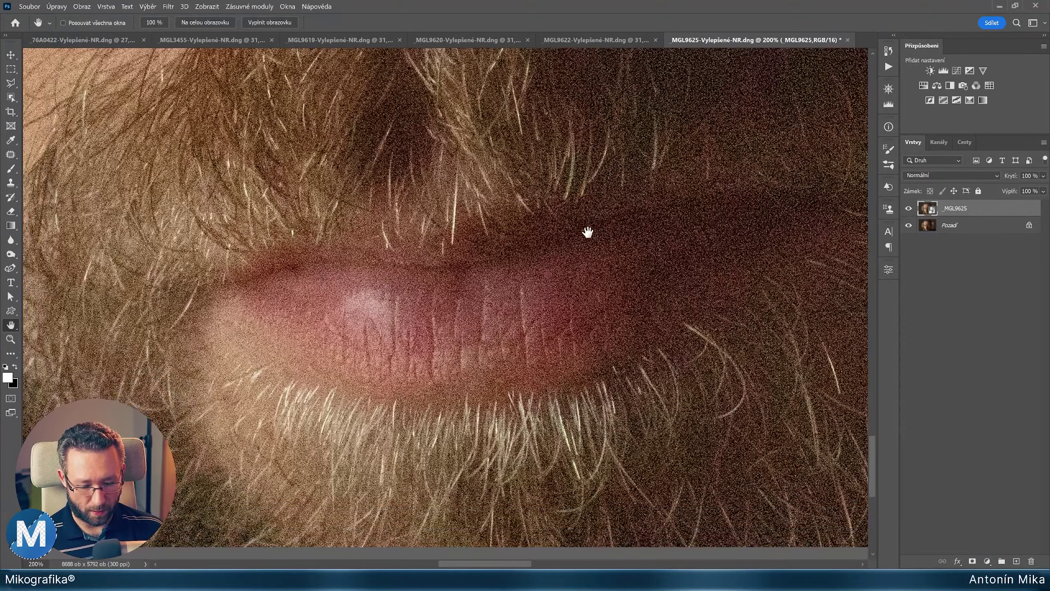
pyautogui.hotkey('ctrl', ',')
pyautogui.hotkey('ctrl', ',')
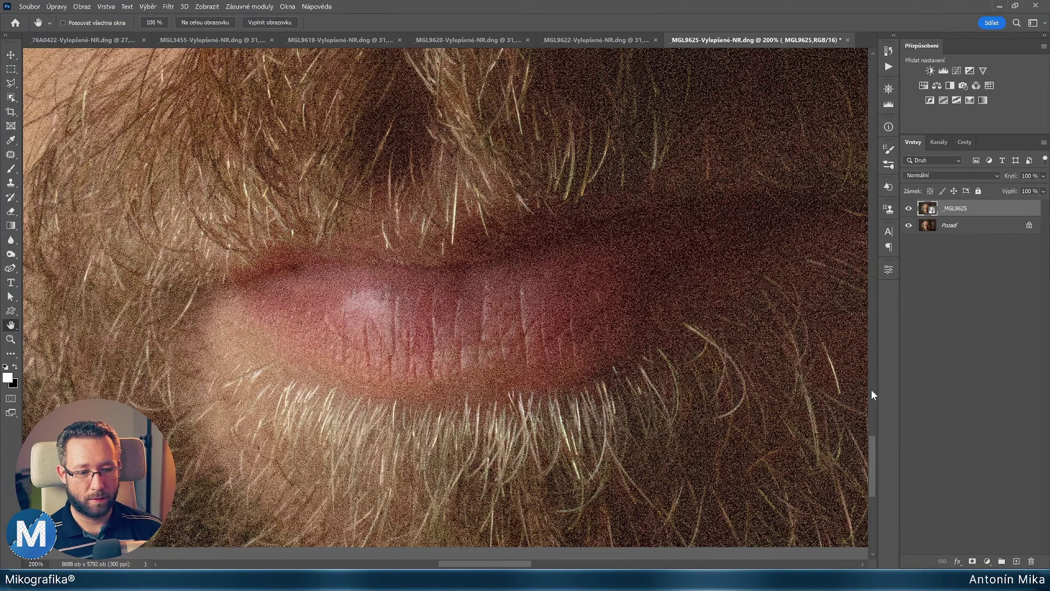
pyautogui.hotkey('ctrl', ',')
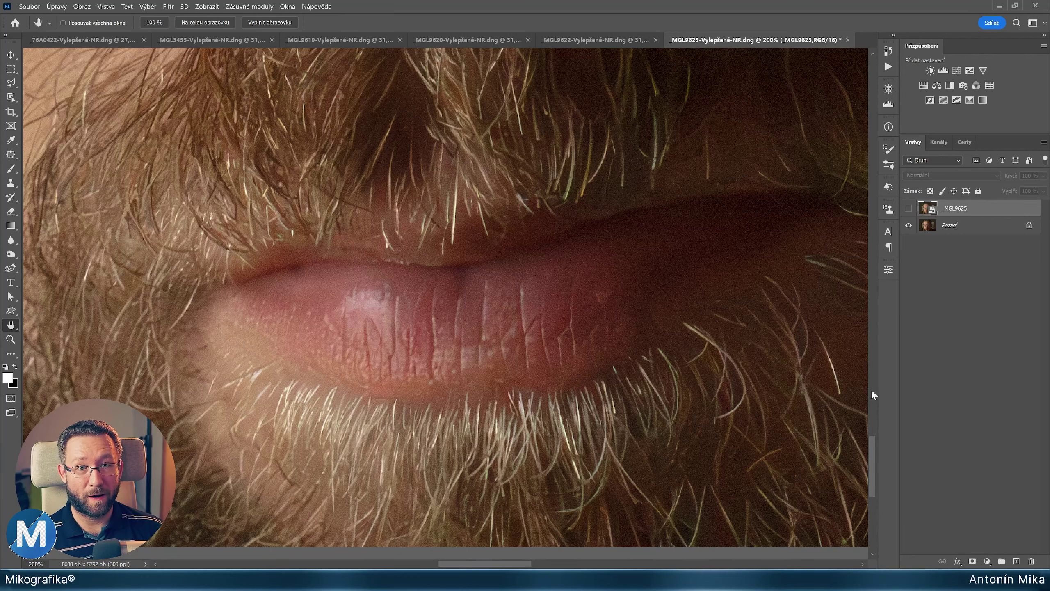
pyautogui.hotkey('ctrl', ',')
pyautogui.hotkey('ctrl', ',')
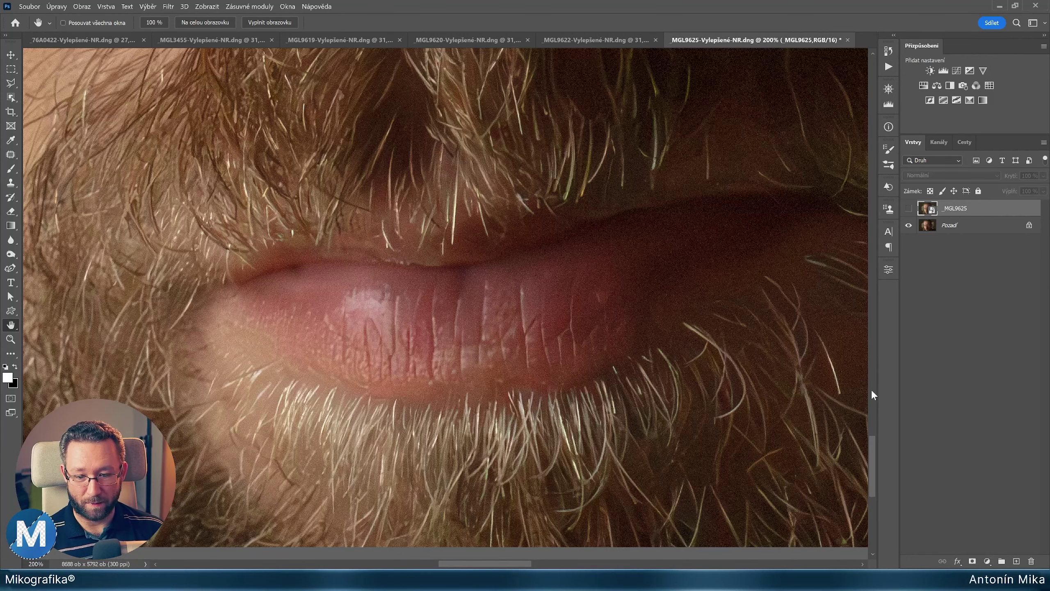
pyautogui.hotkey('ctrl', ',')
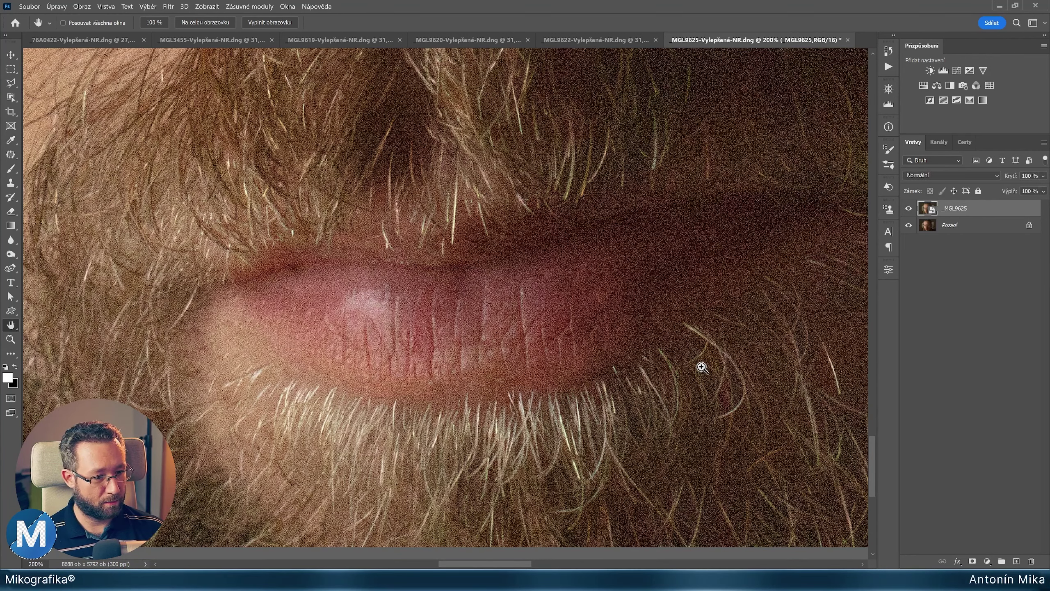
pyautogui.hotkey('ctrl', ',')
pyautogui.moveTo(427, 312); pyautogui.dragTo(503, 356)
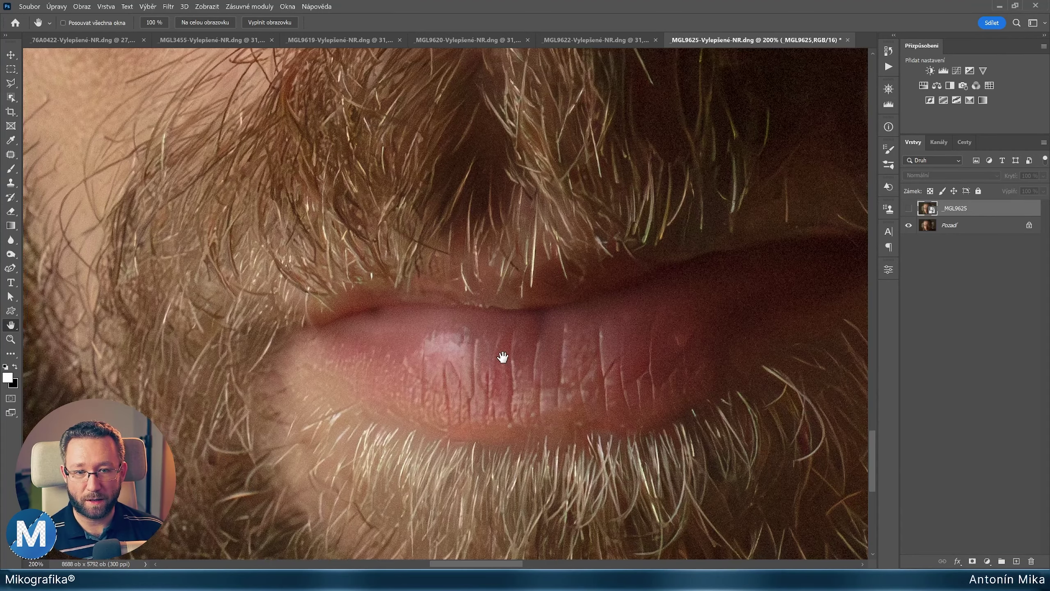
pyautogui.hotkey('ctrl', ',')
pyautogui.hotkey('ctrl', ',')
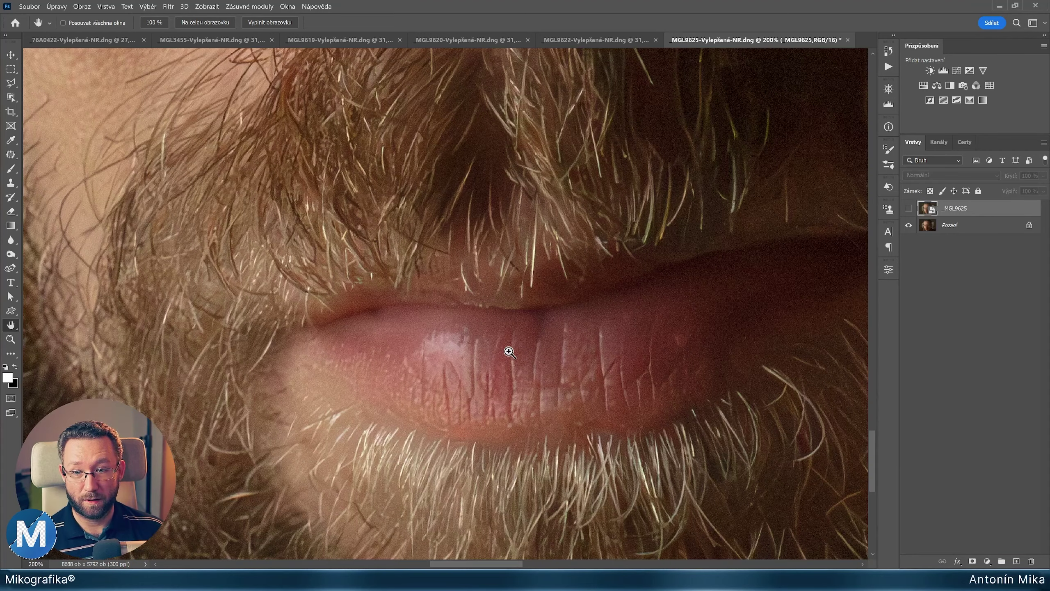
pyautogui.hotkey('ctrl', ',')
pyautogui.moveTo(570, 267); pyautogui.dragTo(534, 267)
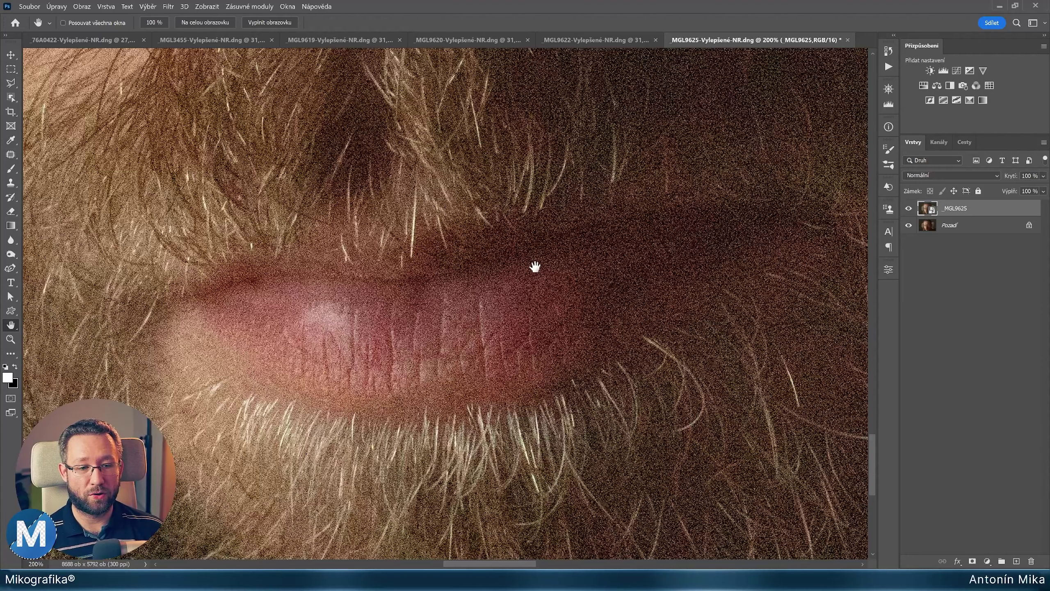
pyautogui.hotkey('ctrl', ',')
pyautogui.hotkey('ctrl', ',')
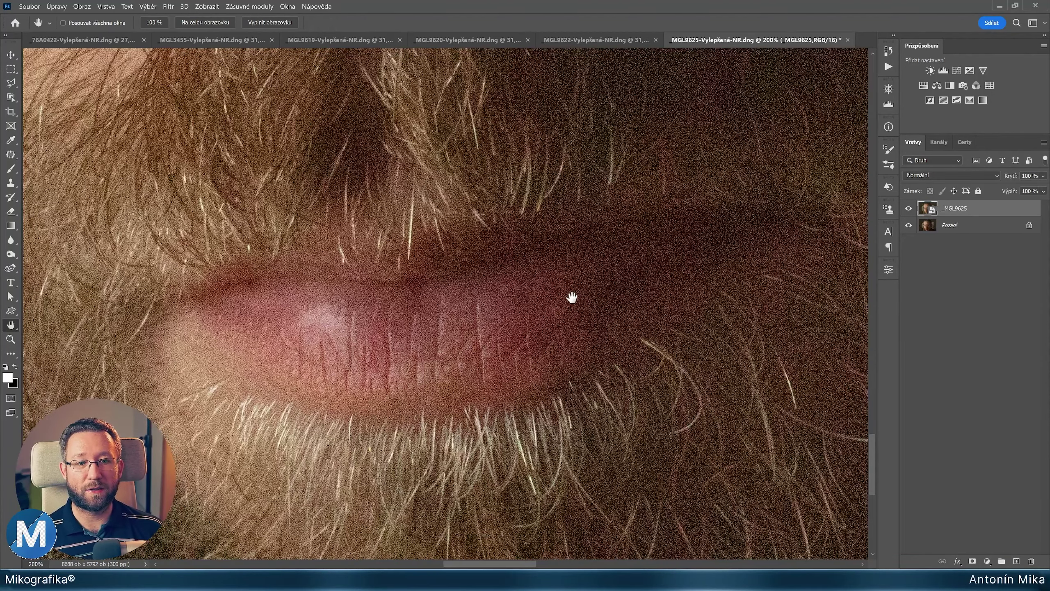
pyautogui.hotkey('ctrl', ',')
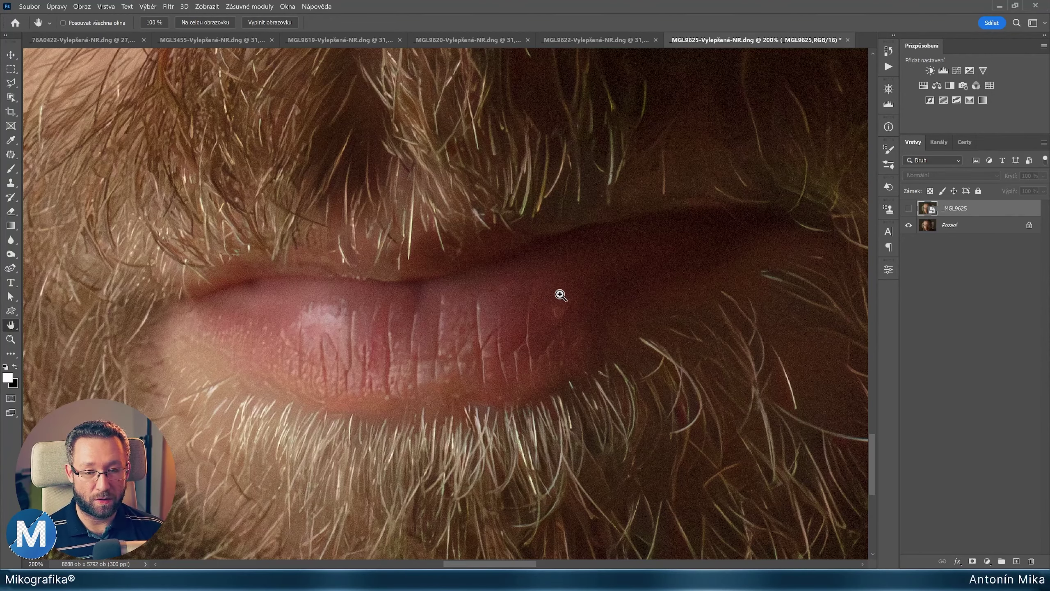
pyautogui.hotkey('ctrl', ',')
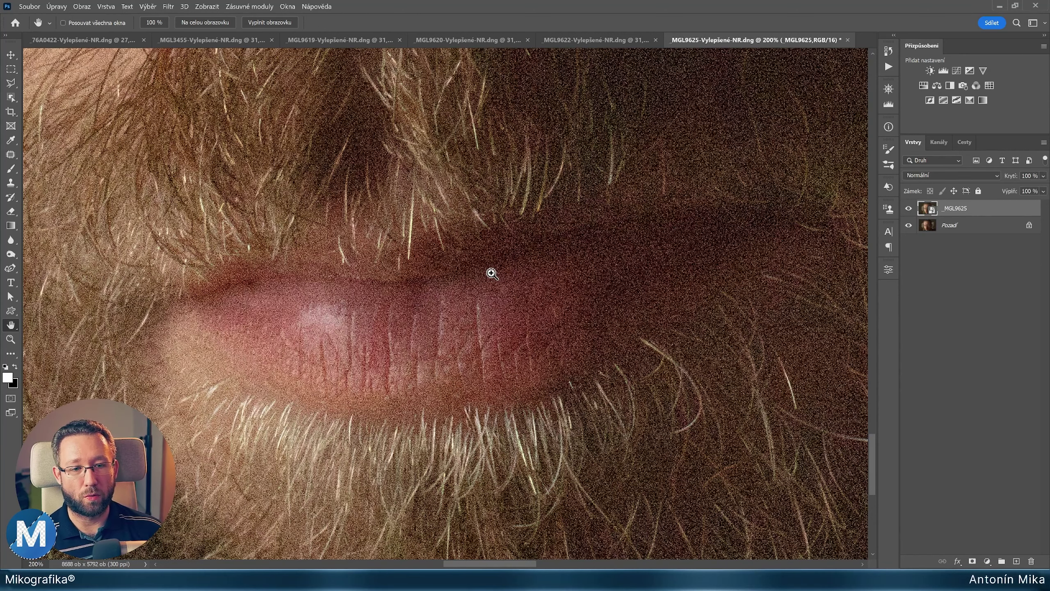
pyautogui.hotkey('ctrl', ',')
pyautogui.moveTo(399, 266); pyautogui.dragTo(526, 265)
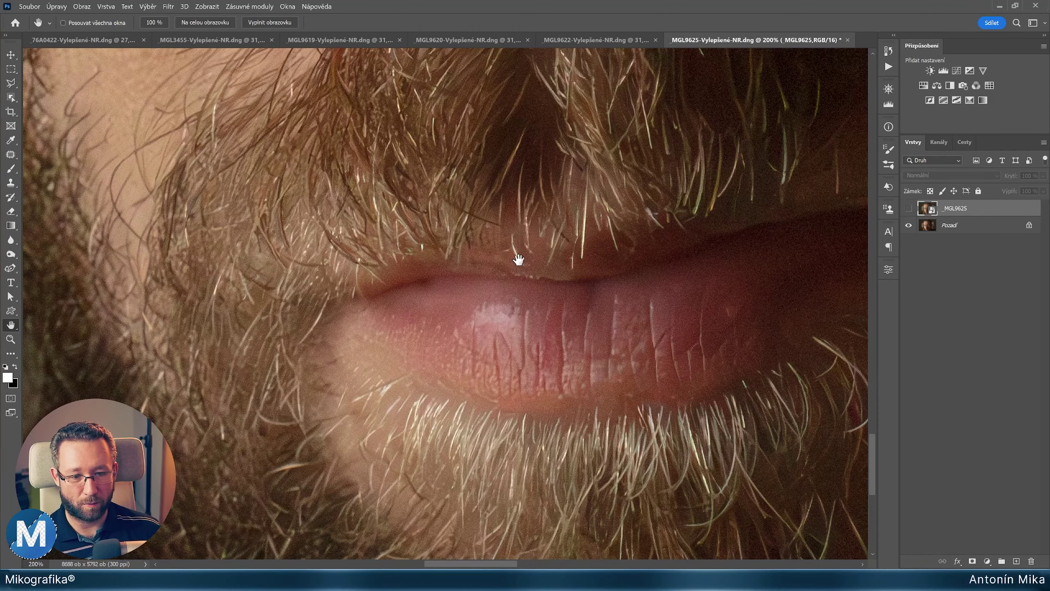
pyautogui.keyDown('alt'); pyautogui.click(519, 260); pyautogui.keyUp('alt')
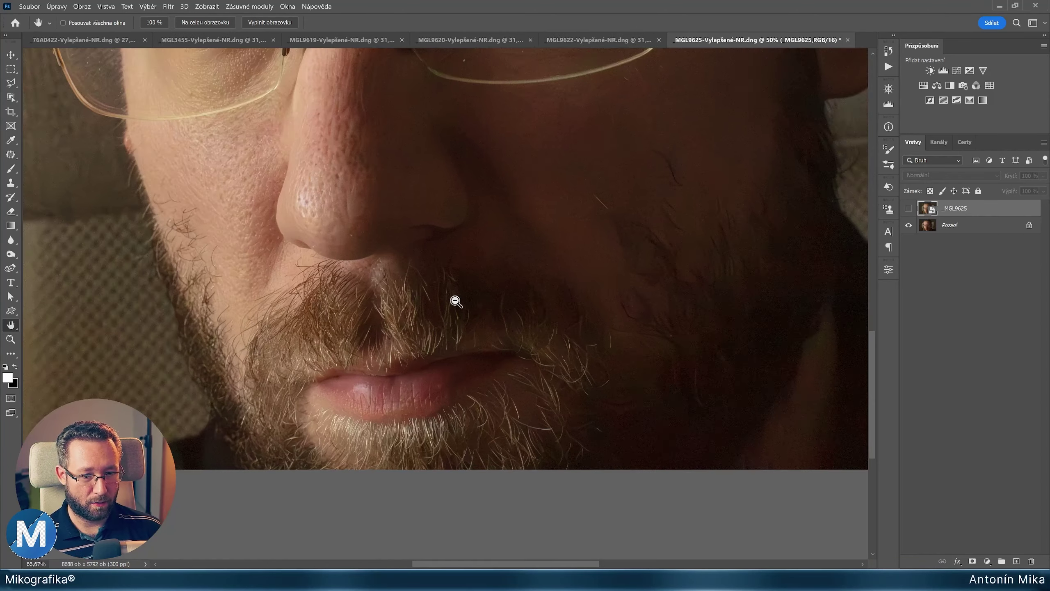
pyautogui.click(451, 302)
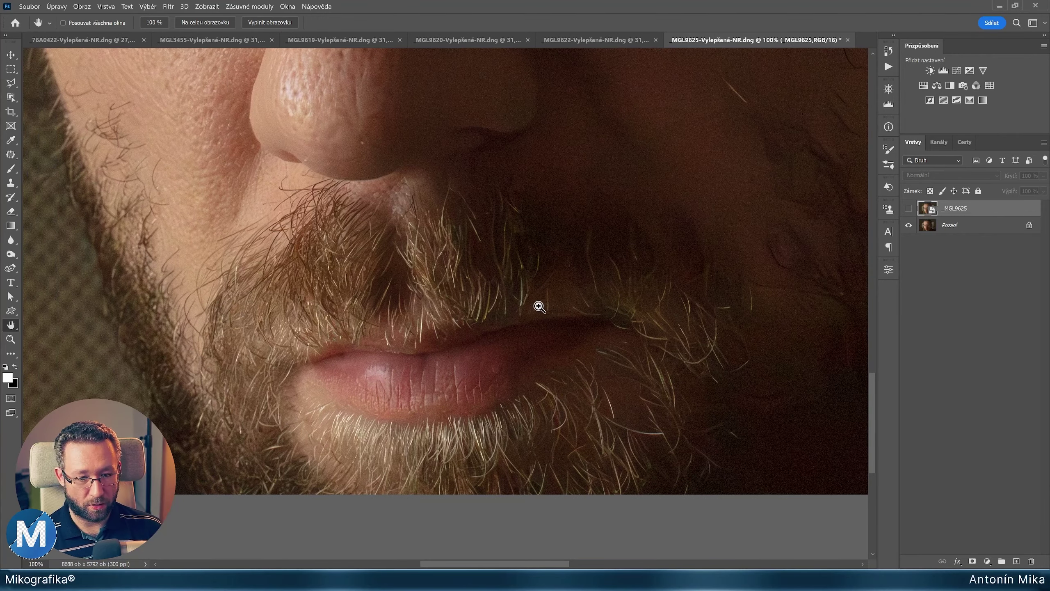
pyautogui.hotkey('ctrl', ',')
pyautogui.hotkey('ctrl', '-')
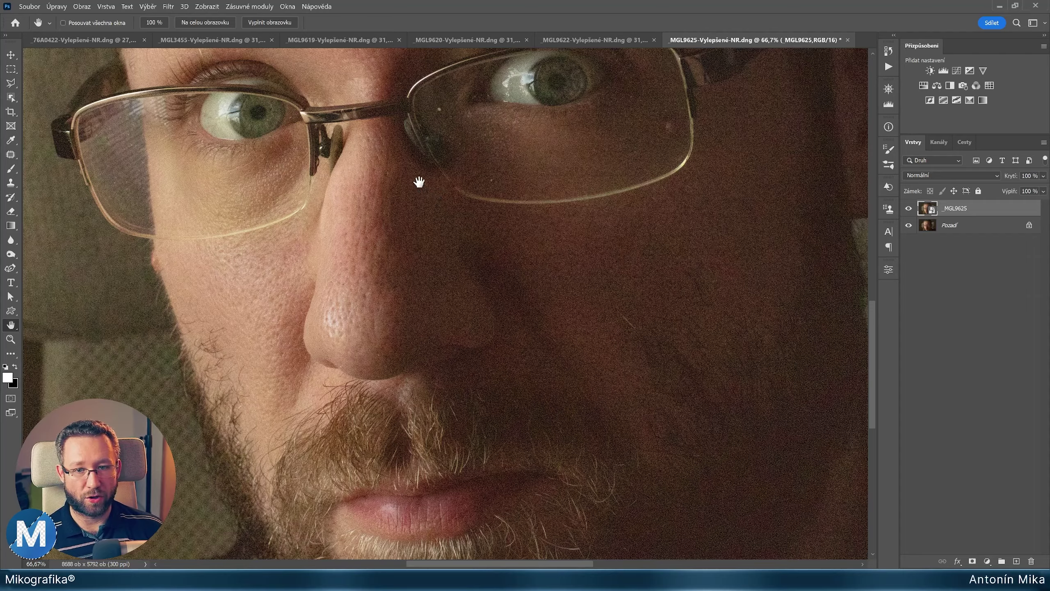
pyautogui.moveTo(422, 188); pyautogui.dragTo(420, 187)
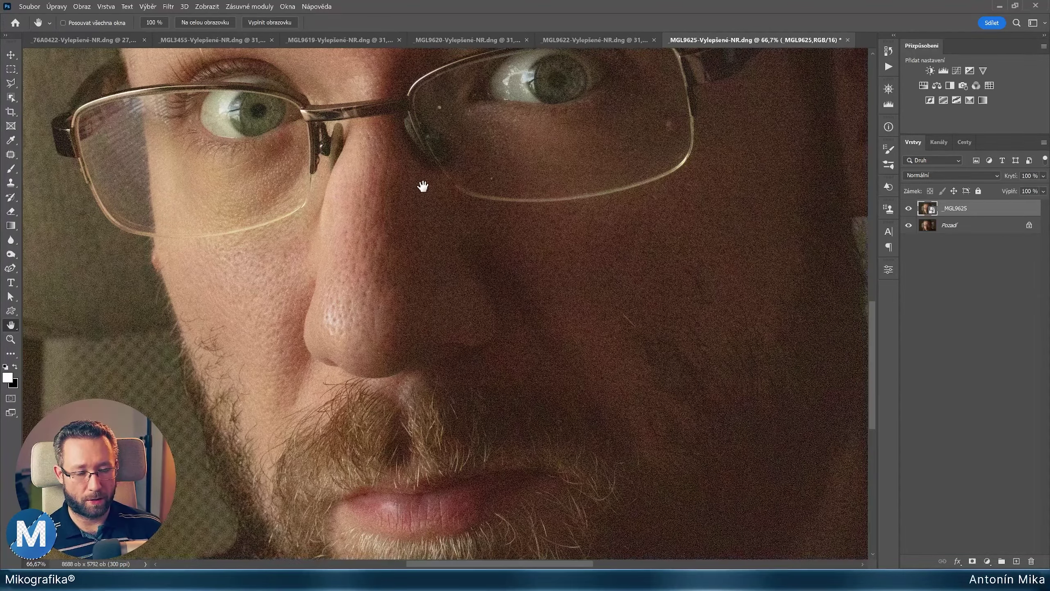
pyautogui.hotkey('ctrl', ',')
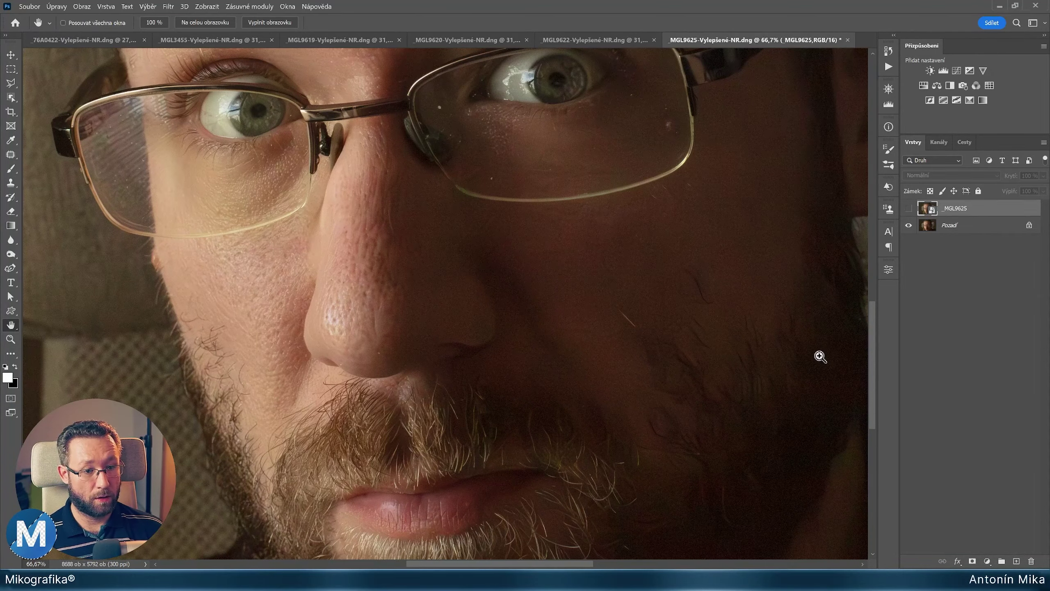
pyautogui.hotkey('ctrl', ',')
pyautogui.hotkey('ctrl', ',')
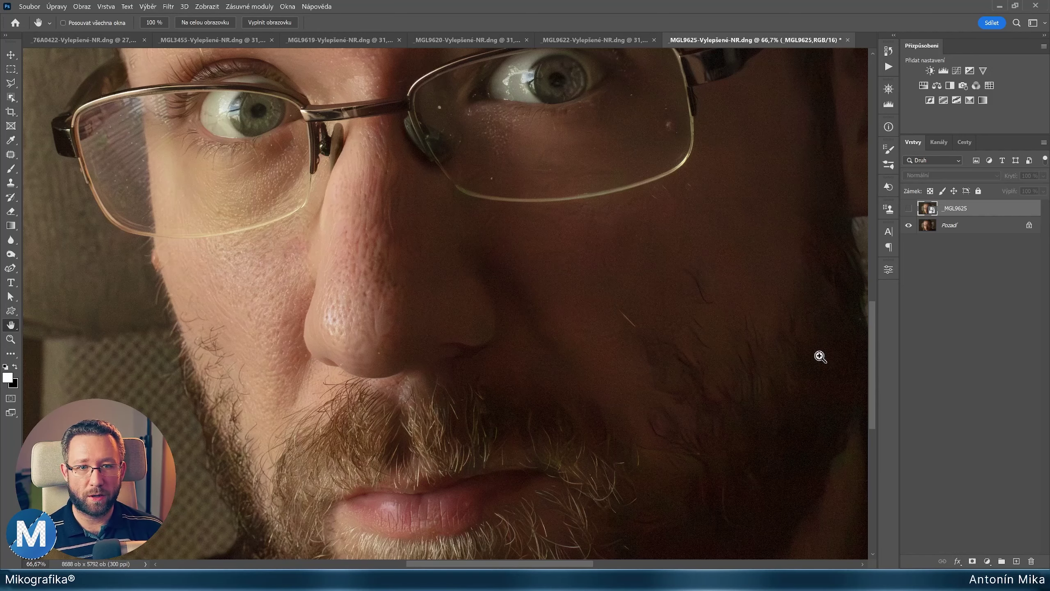
pyautogui.hotkey('ctrl', ',')
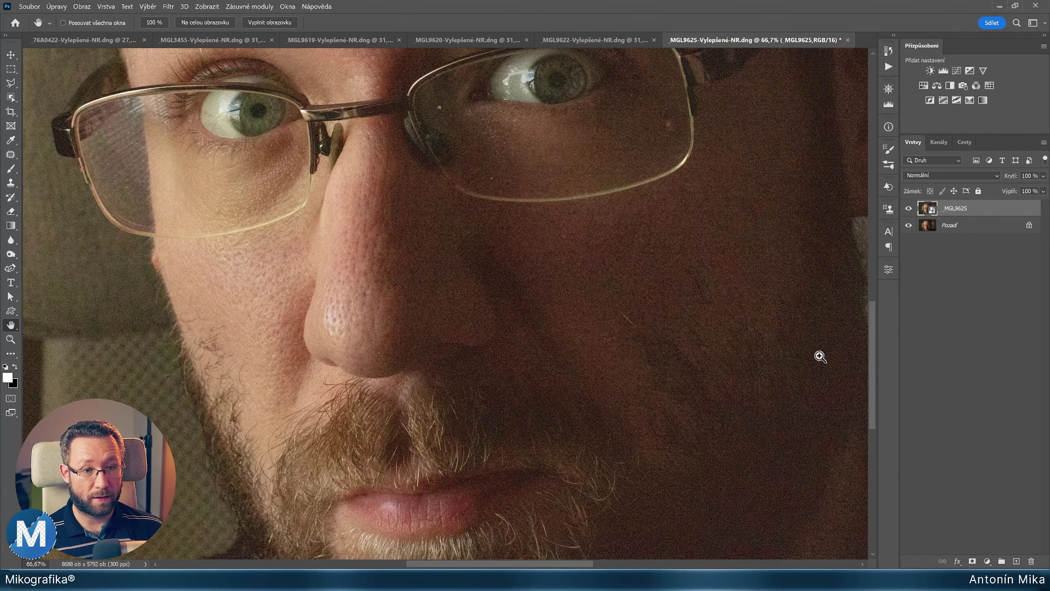
pyautogui.hotkey('ctrl', ',')
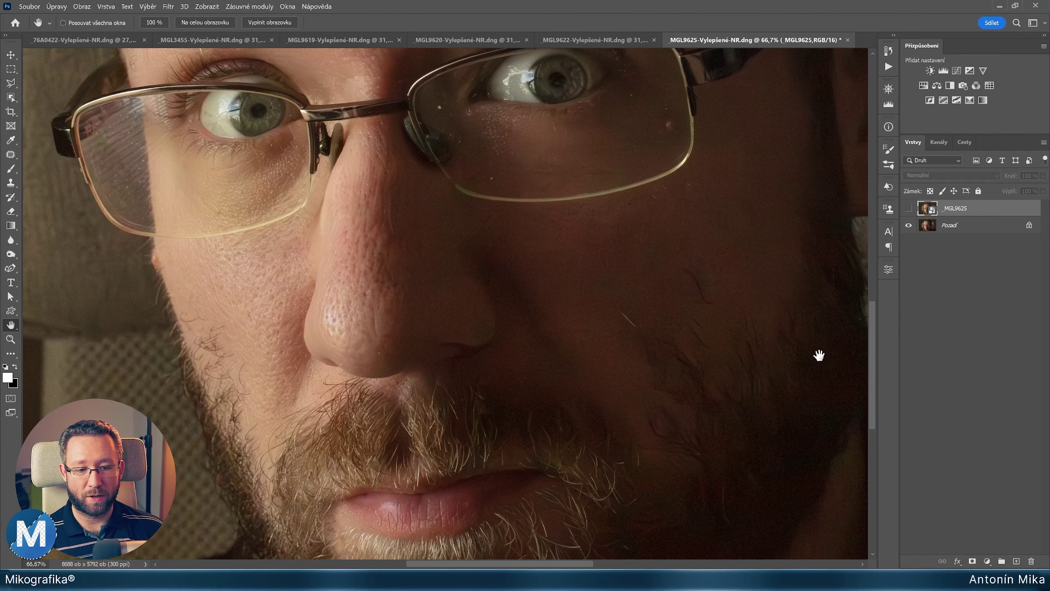
pyautogui.hotkey('ctrl', ',')
pyautogui.hotkey('ctrl', ',')
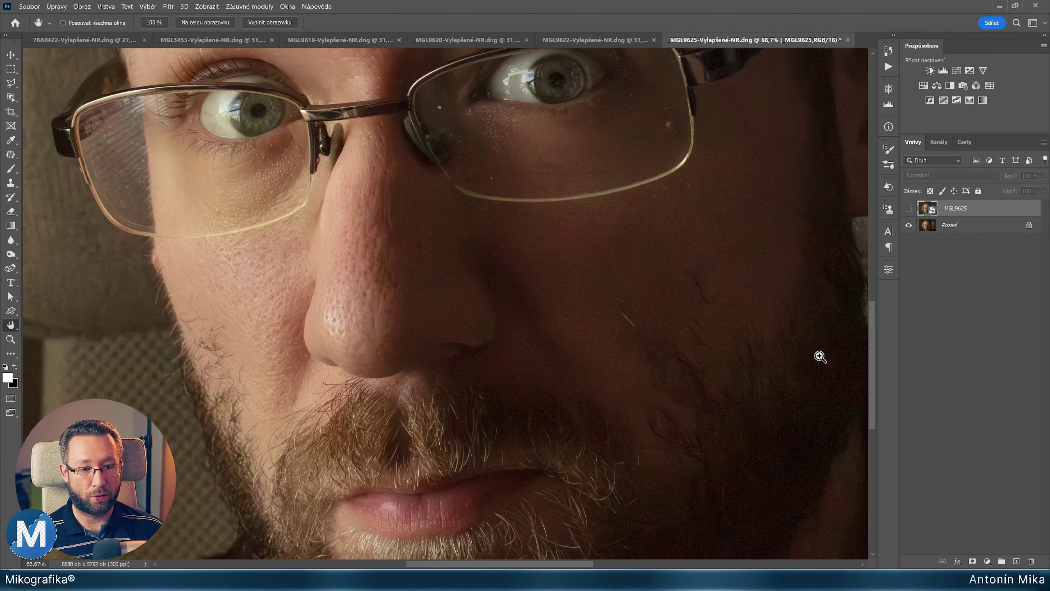
pyautogui.hotkey('ctrl', ',')
pyautogui.hotkey('ctrl', ',')
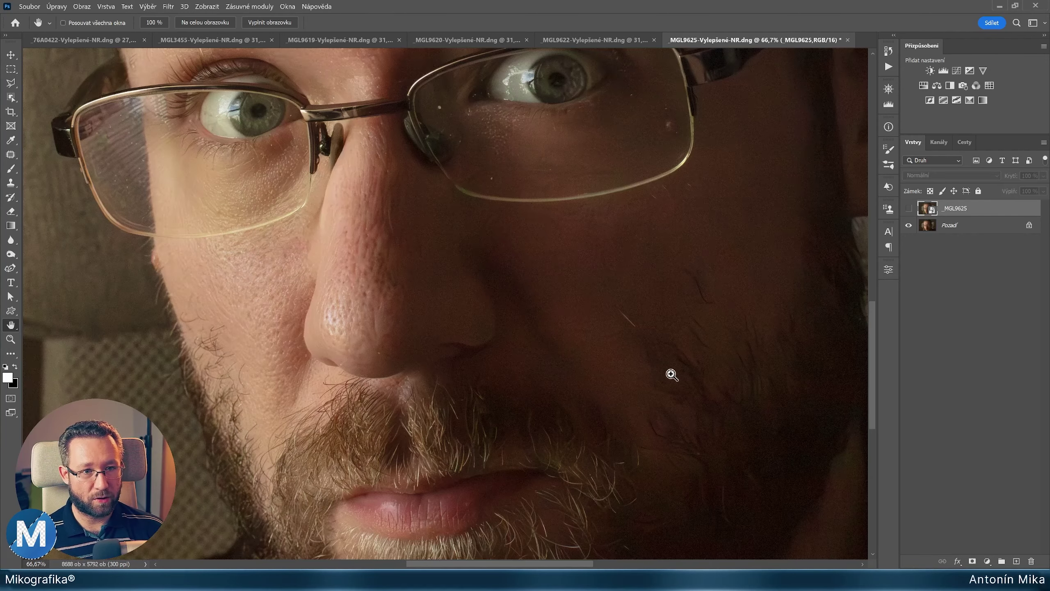
pyautogui.hotkey('ctrl', ',')
pyautogui.hotkey('ctrl', ',')
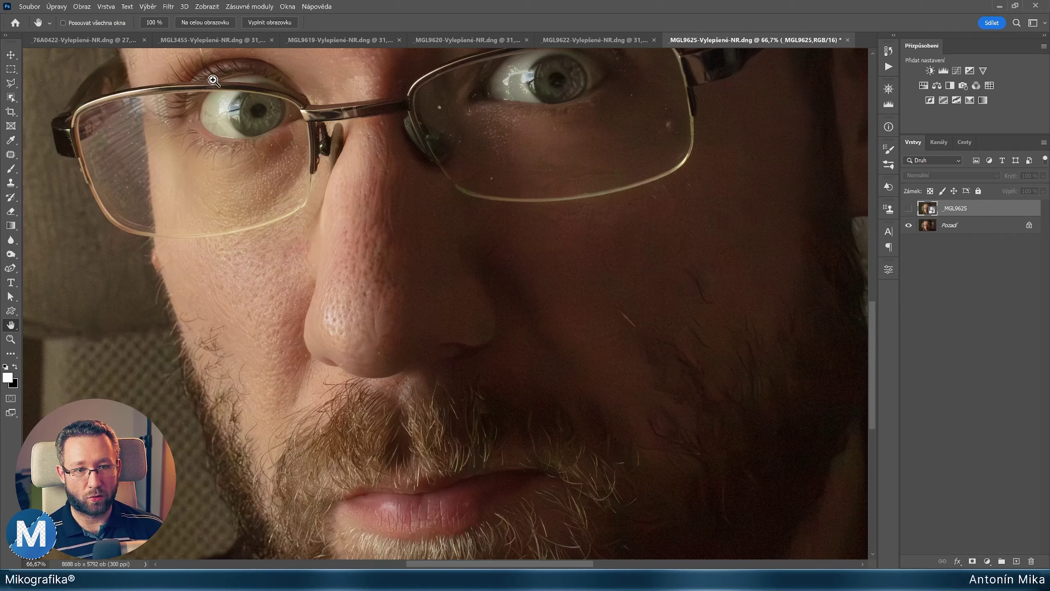
pyautogui.hotkey('ctrl', ',')
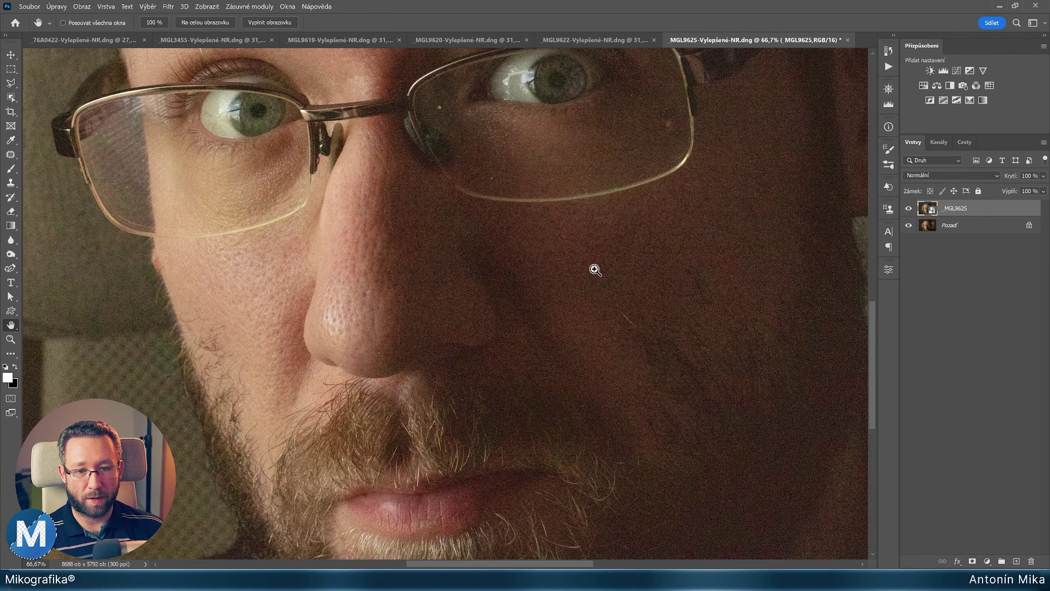
pyautogui.hotkey('ctrl', ',')
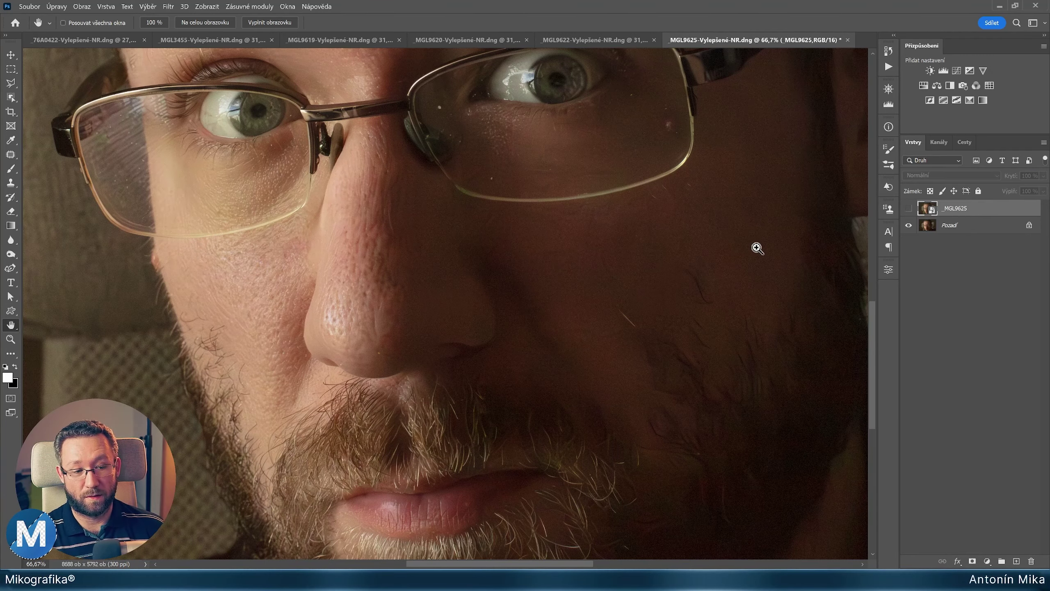
pyautogui.hotkey('ctrl', ',')
pyautogui.hotkey('ctrl', ',')
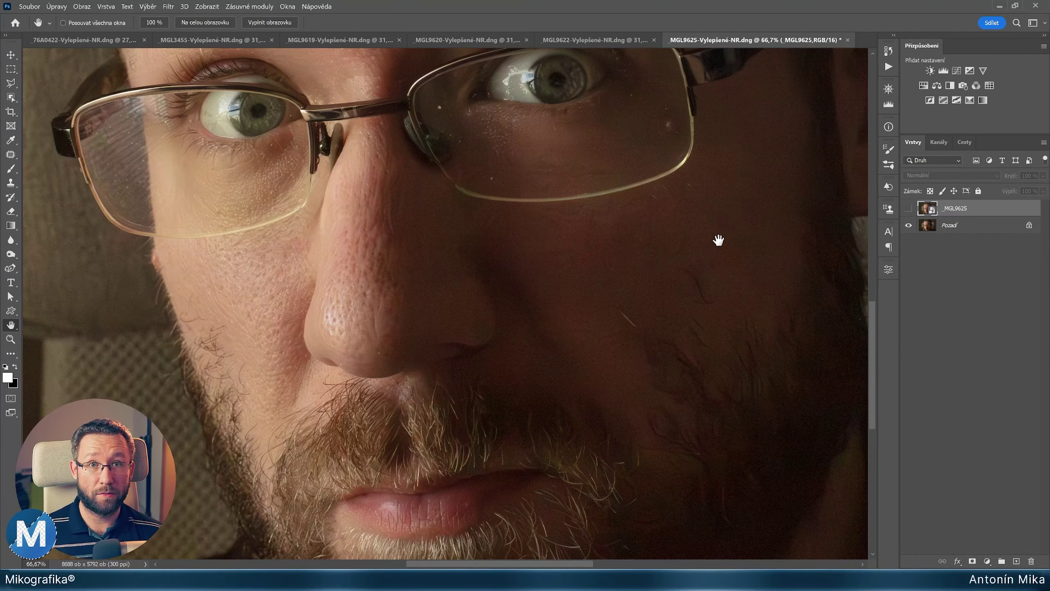